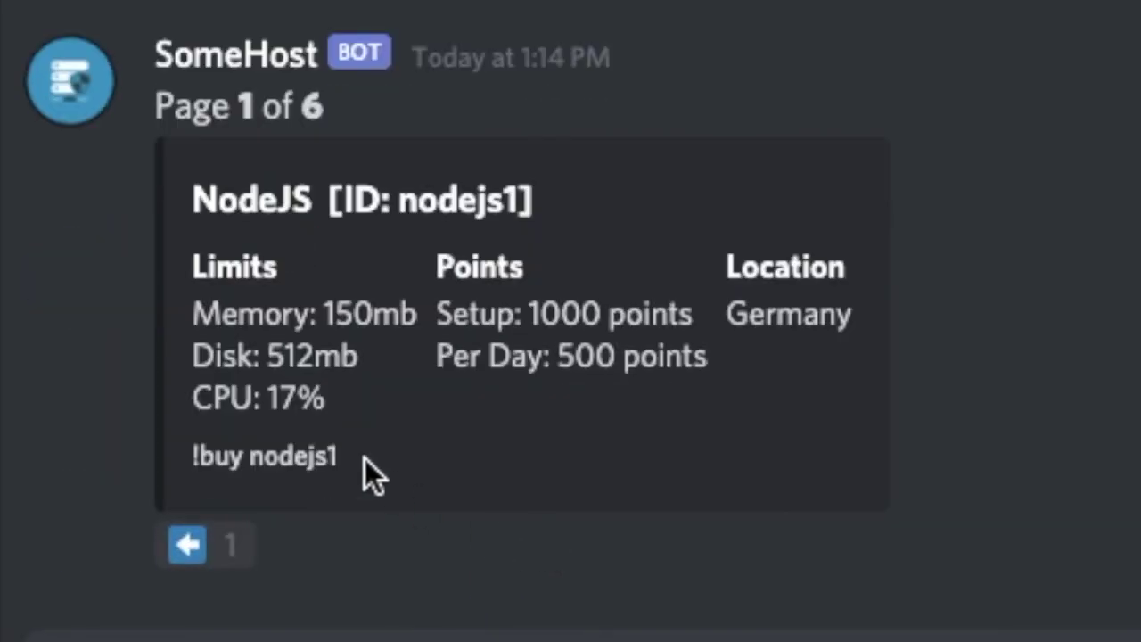
Highlight the nodejs1 plan's memory, disk and CPU limits, its title and plan ID
drag(401, 418, 244, 318)
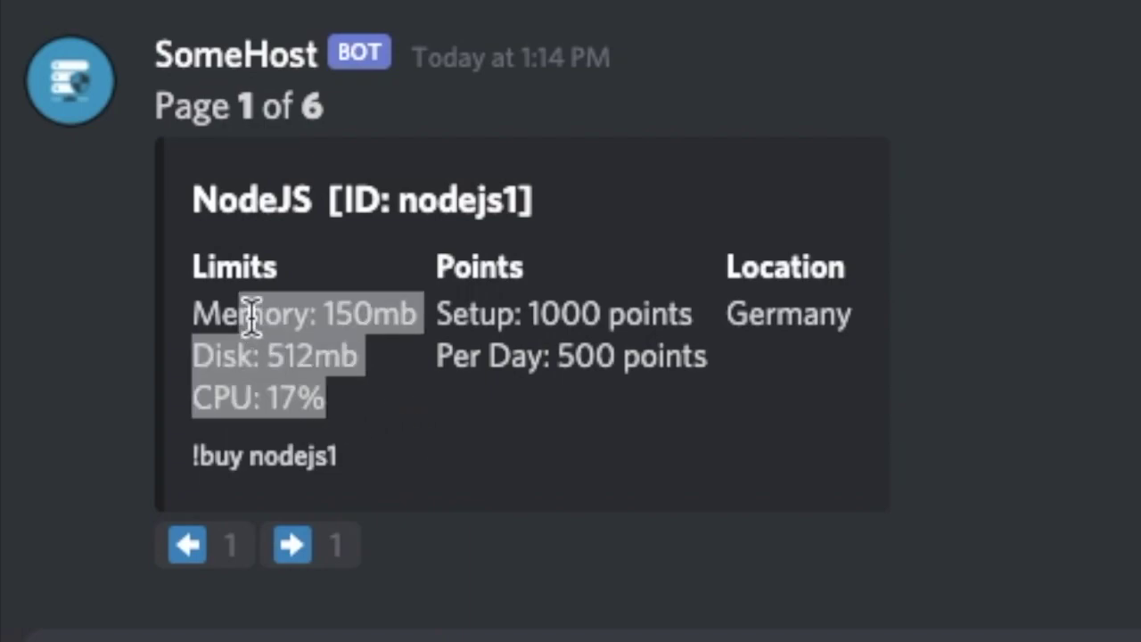
click(278, 258)
drag(191, 198, 576, 207)
click(576, 207)
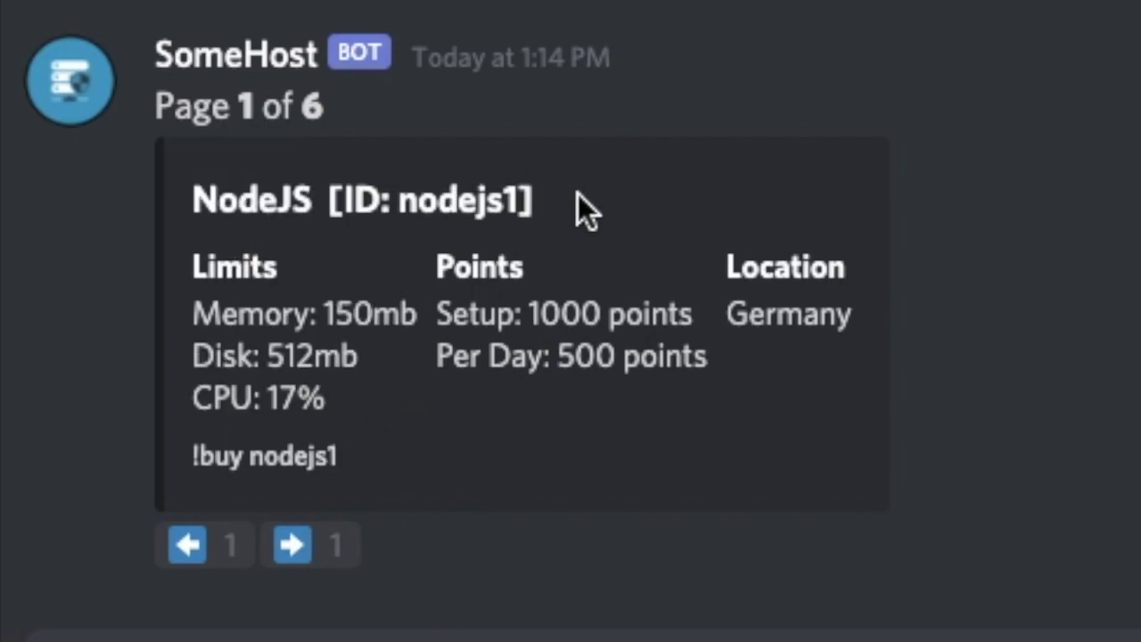
drag(428, 201, 540, 203)
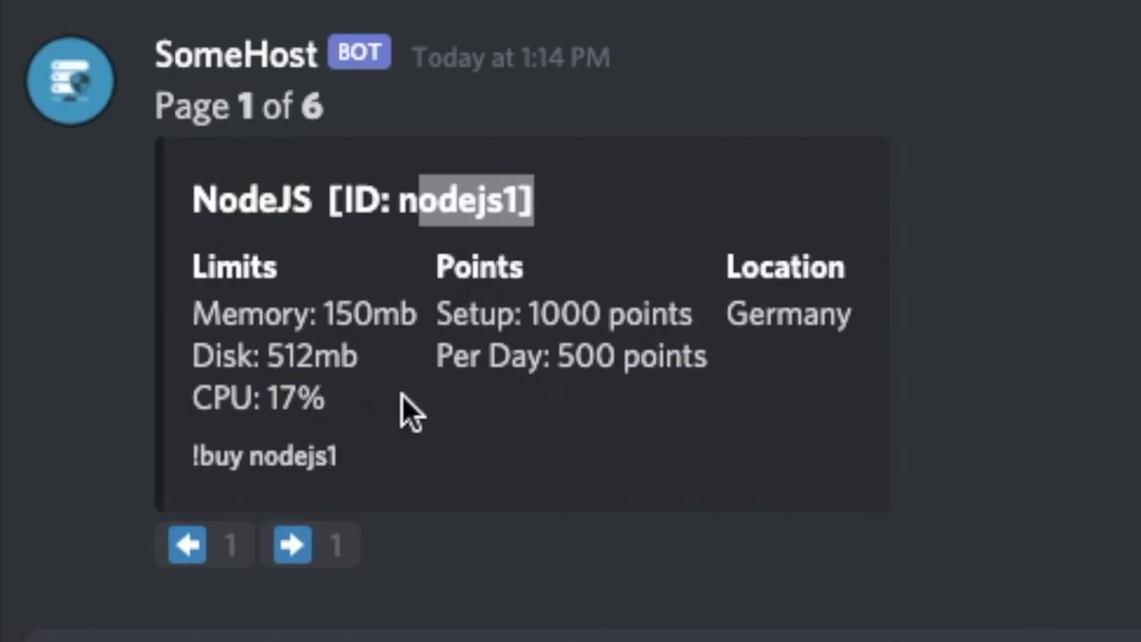
Highlight the plan's Points and Location details and its setup cost figure
drag(365, 399, 140, 394)
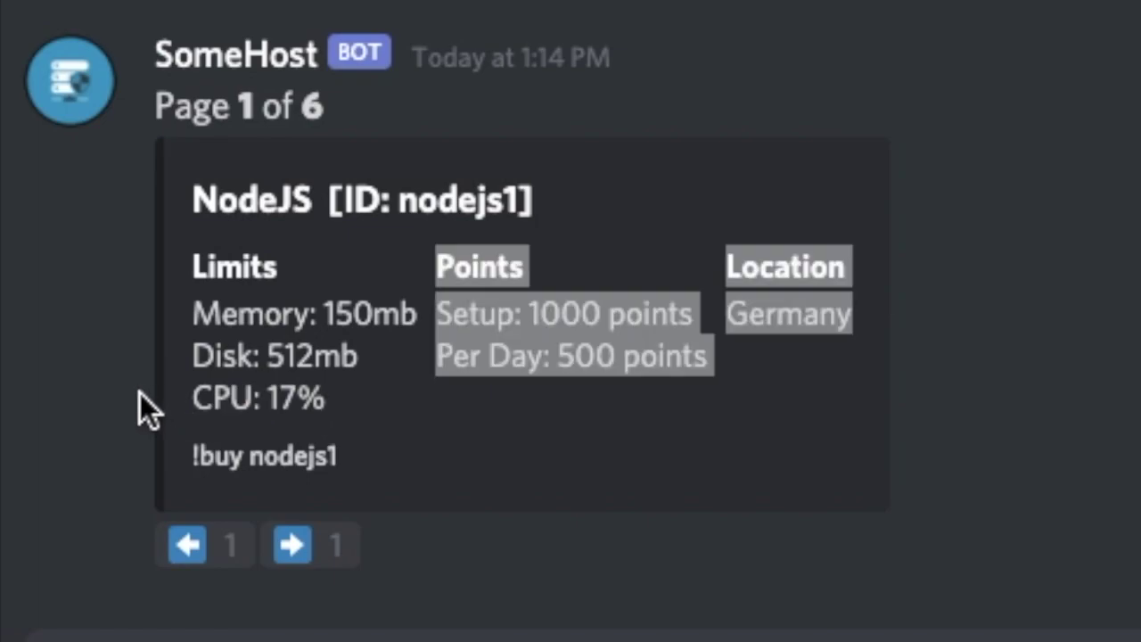
drag(445, 357, 189, 412)
click(690, 417)
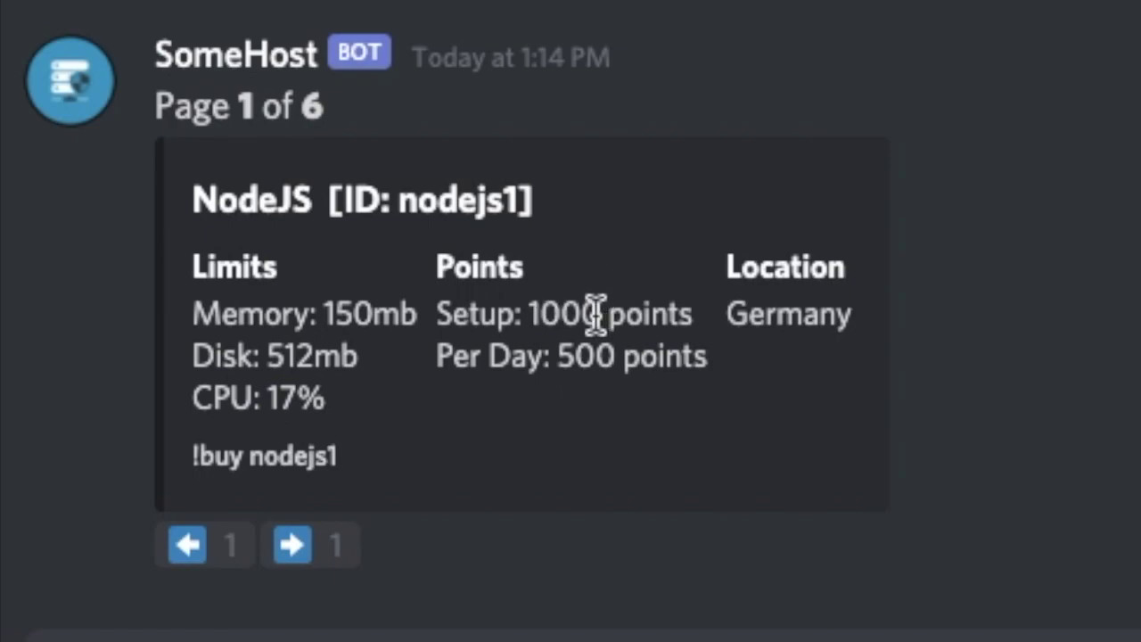
drag(497, 315, 582, 314)
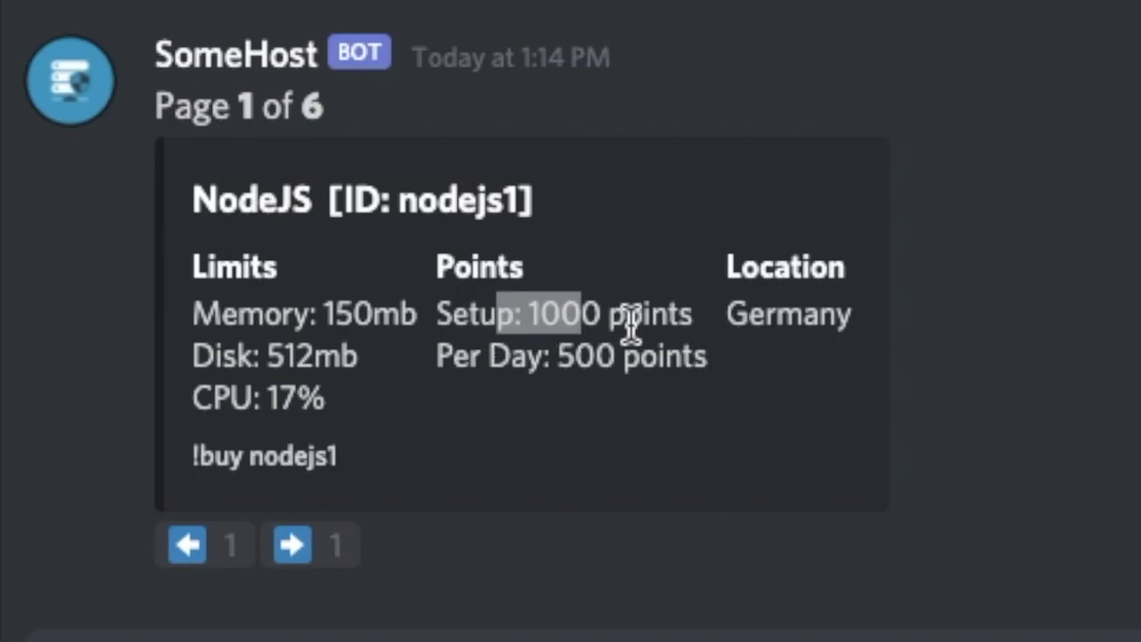
click(591, 323)
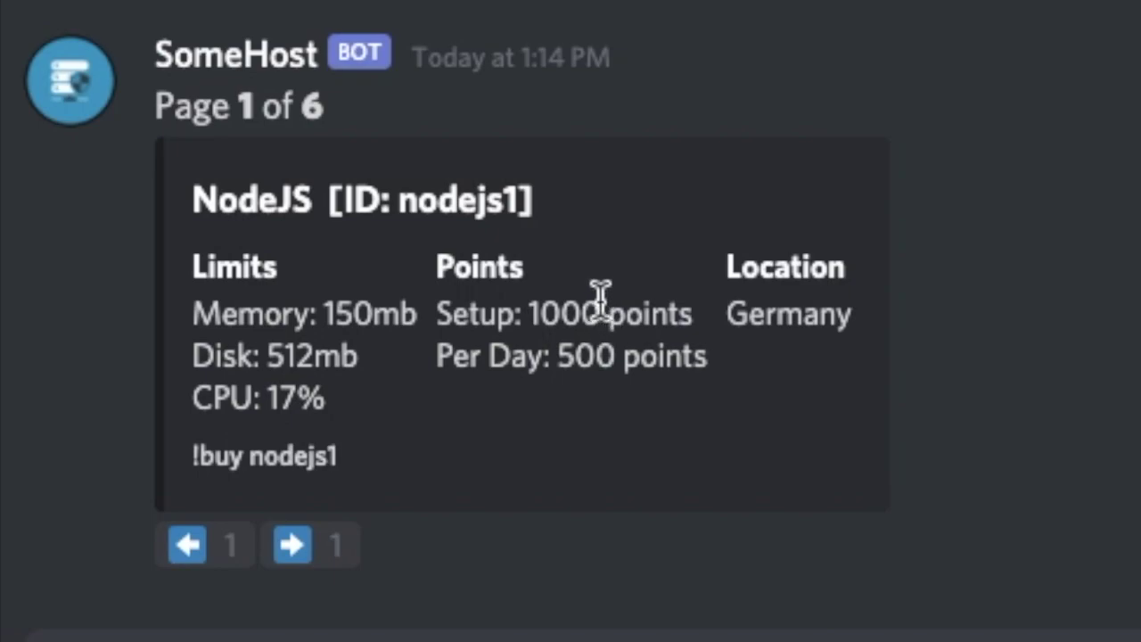
Point out the 1000-point setup and 500-points-per-day costs, then advance to page 2
drag(530, 314, 694, 316)
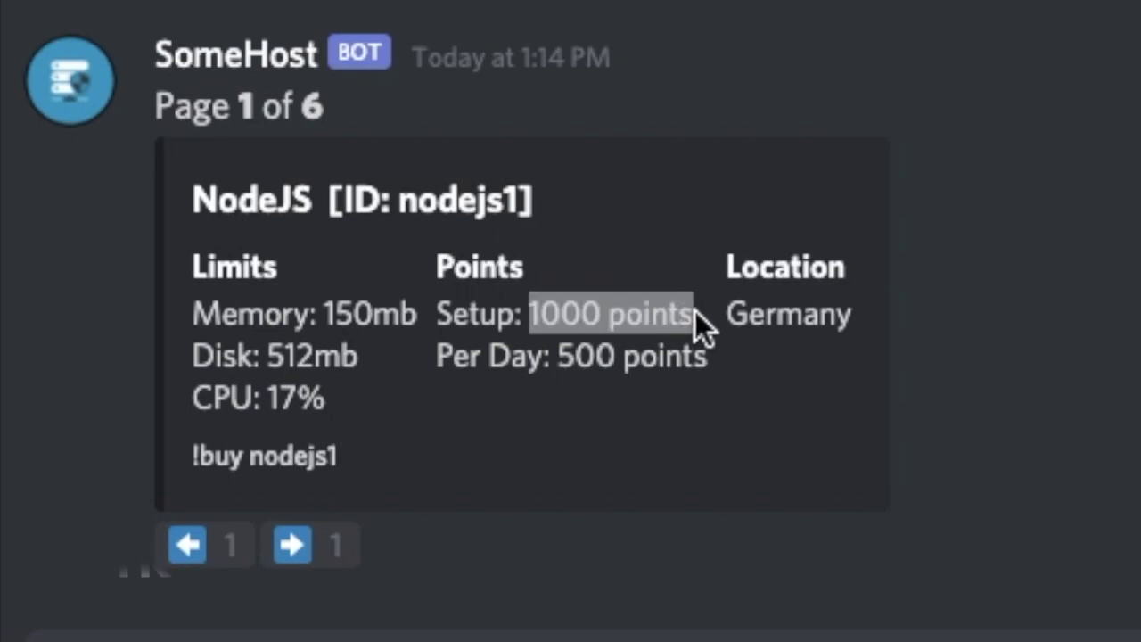
drag(558, 356, 805, 372)
click(678, 357)
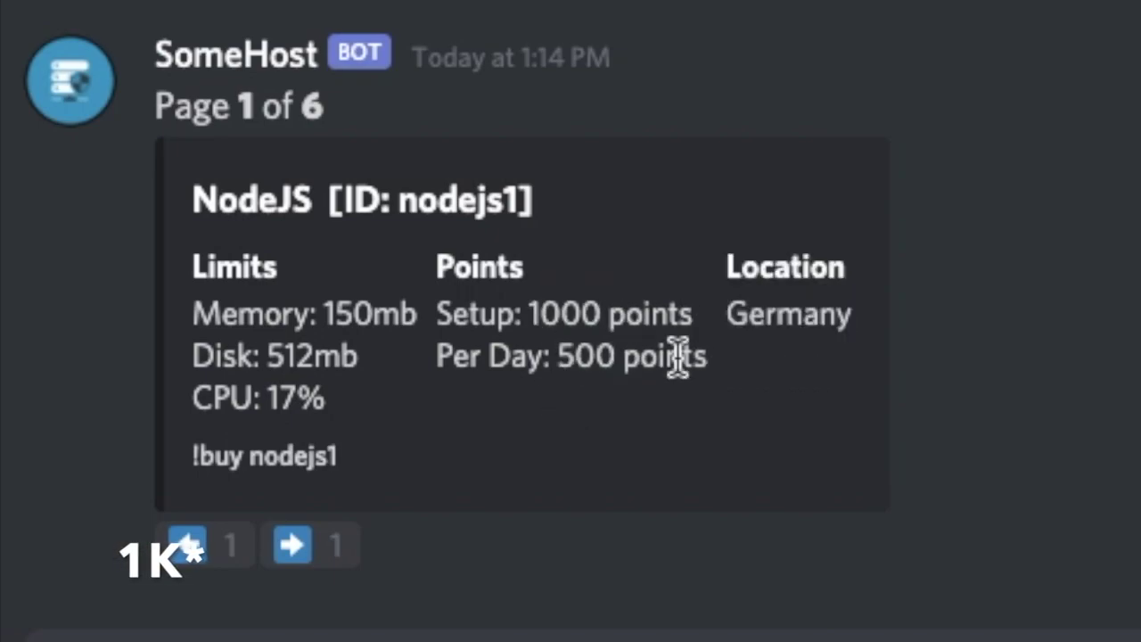
drag(453, 357, 704, 360)
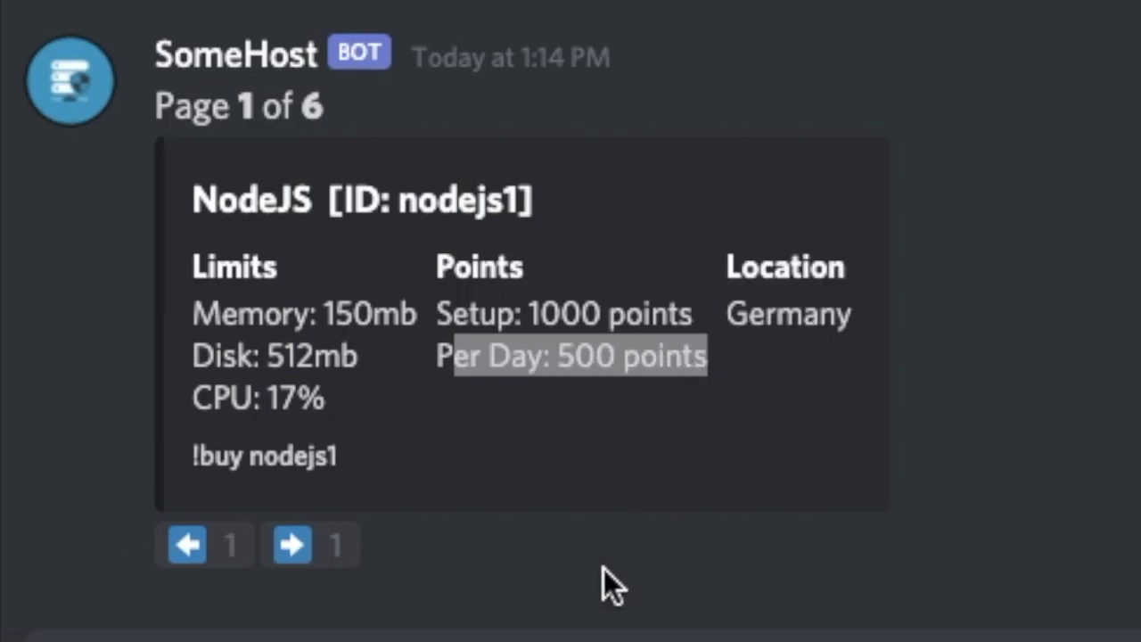
click(314, 546)
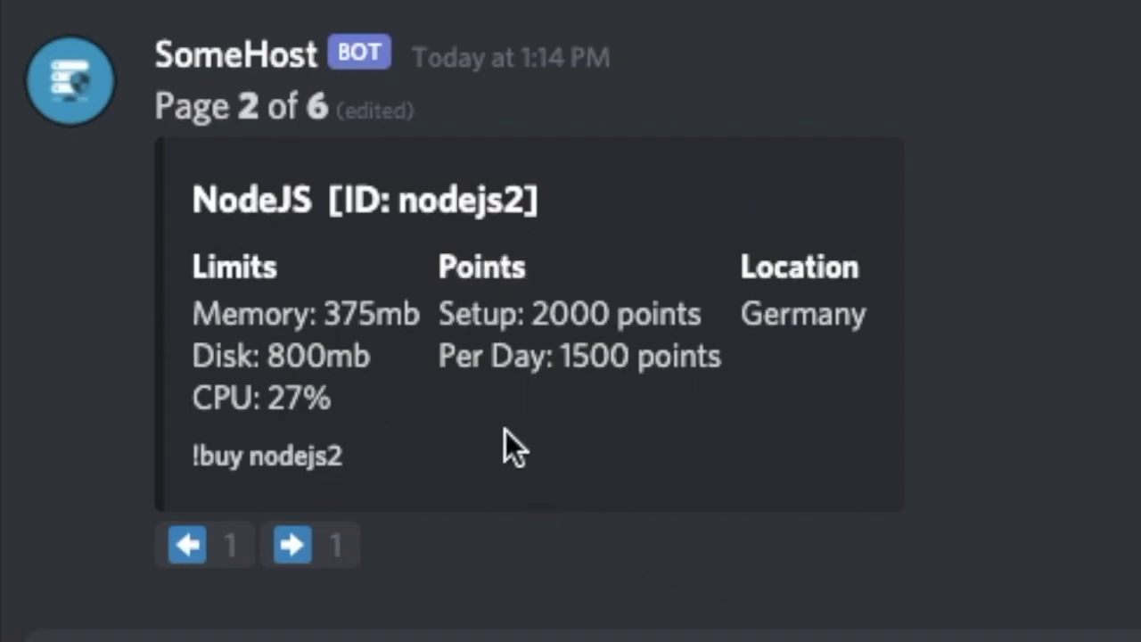
Page through the store to page 6 (python1), then back to page 4
click(300, 546)
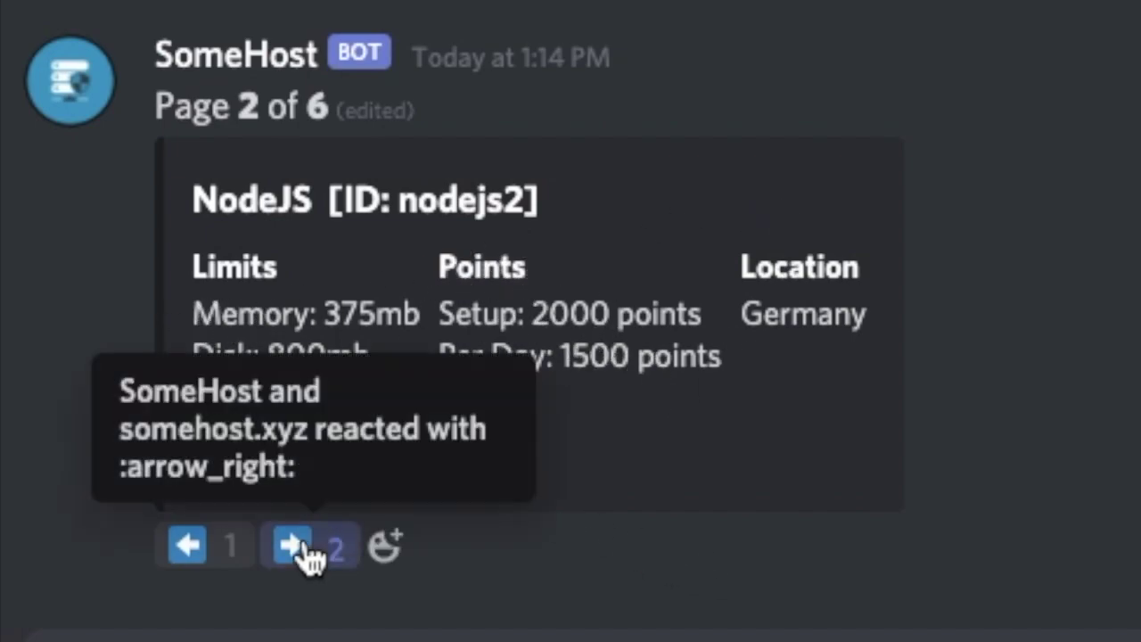
click(309, 548)
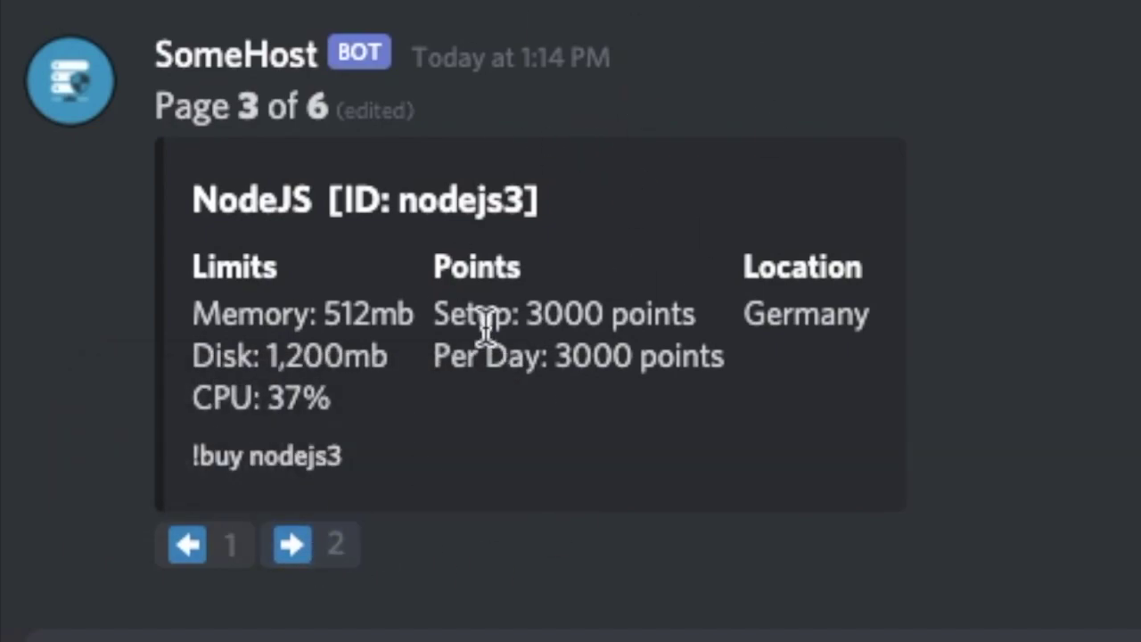
click(313, 562)
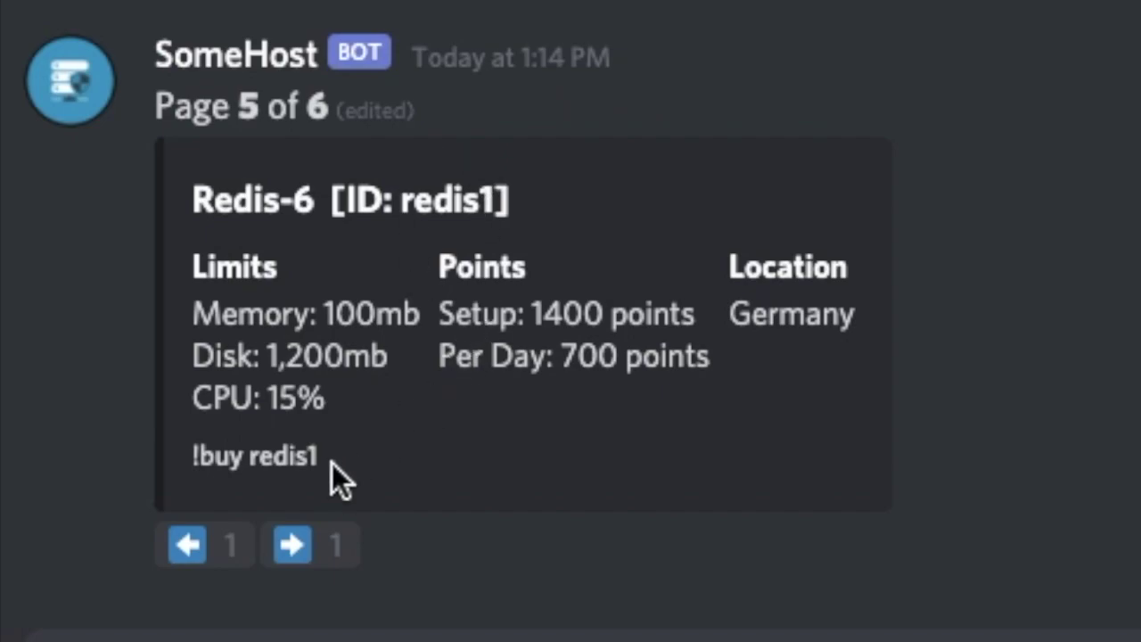
click(322, 555)
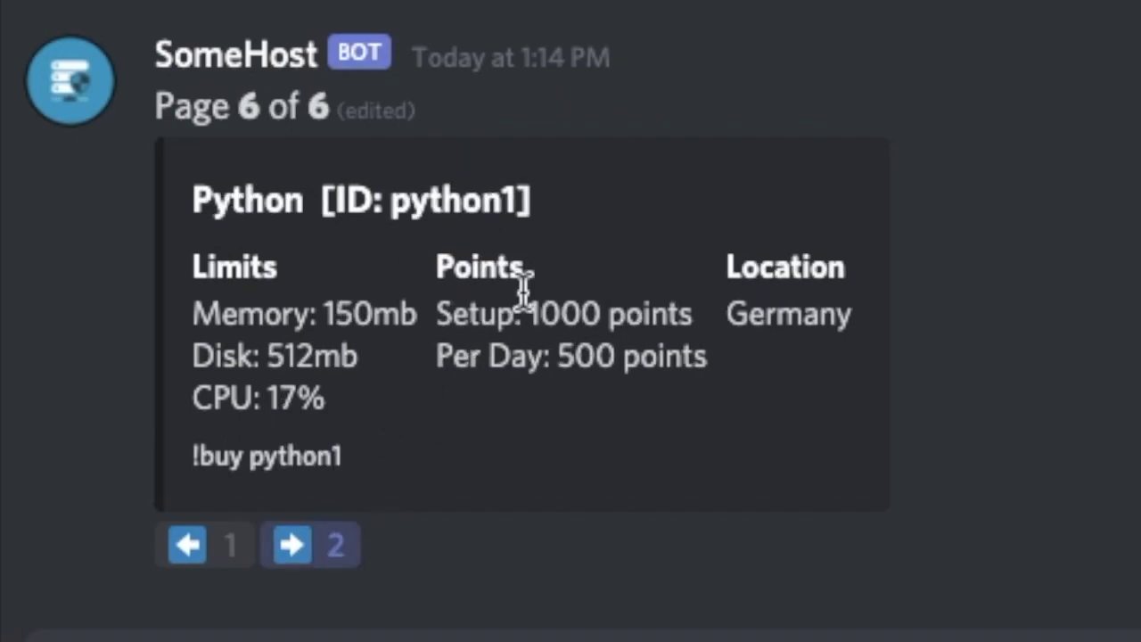
click(323, 596)
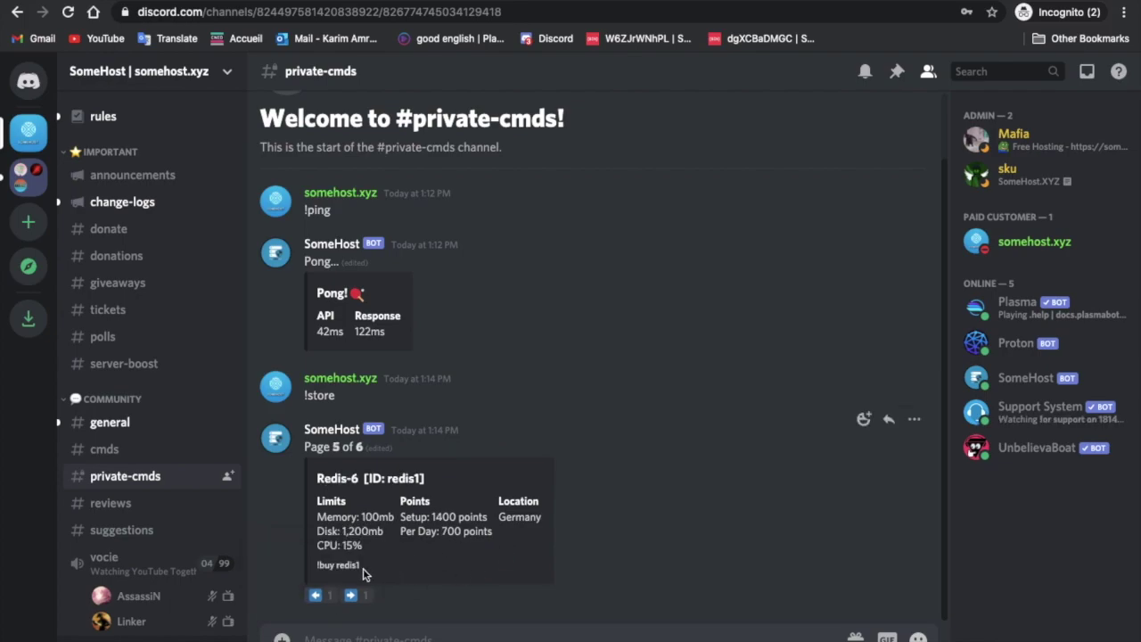
click(329, 597)
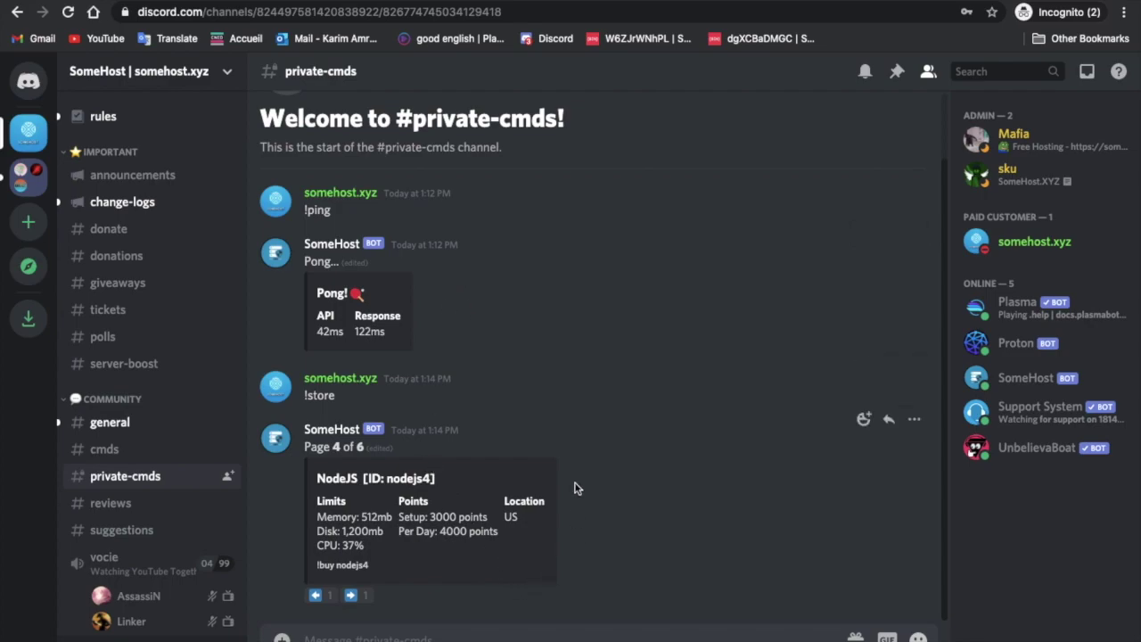
Highlight the nodejs4 plan title on page 4
drag(453, 480, 327, 479)
click(332, 480)
drag(445, 484, 291, 484)
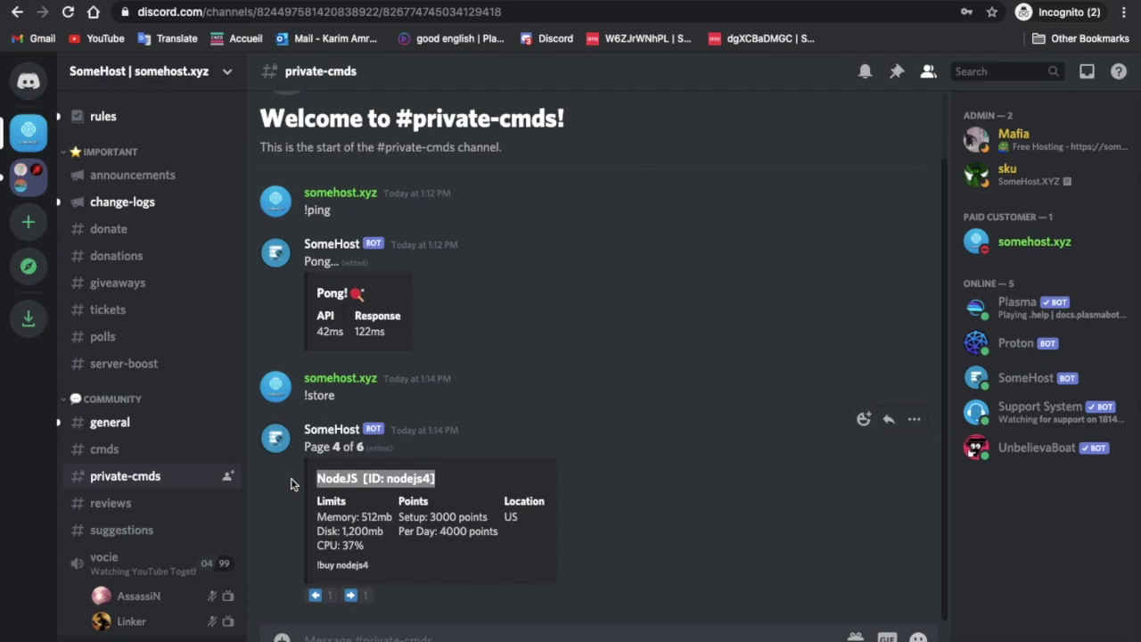
click(516, 470)
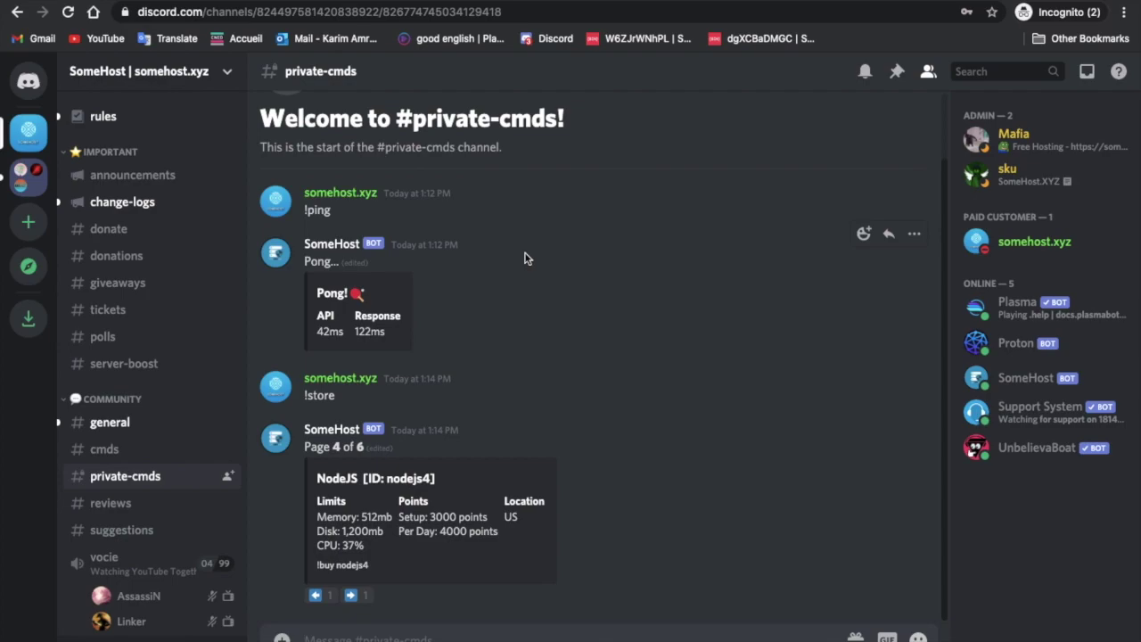
click(159, 230)
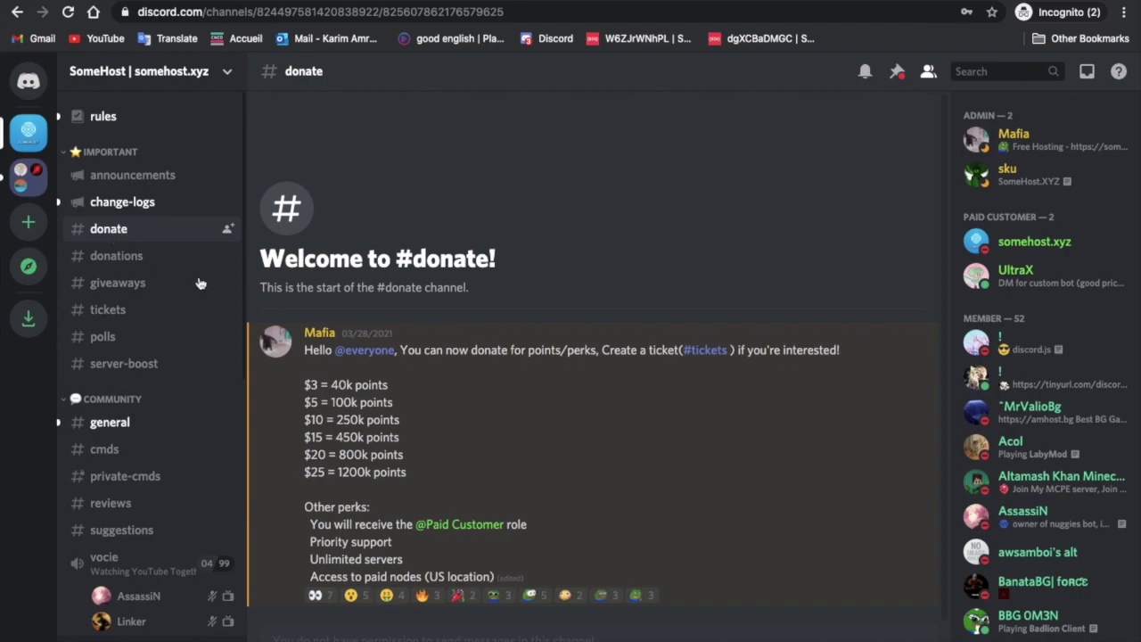
drag(457, 350, 591, 351)
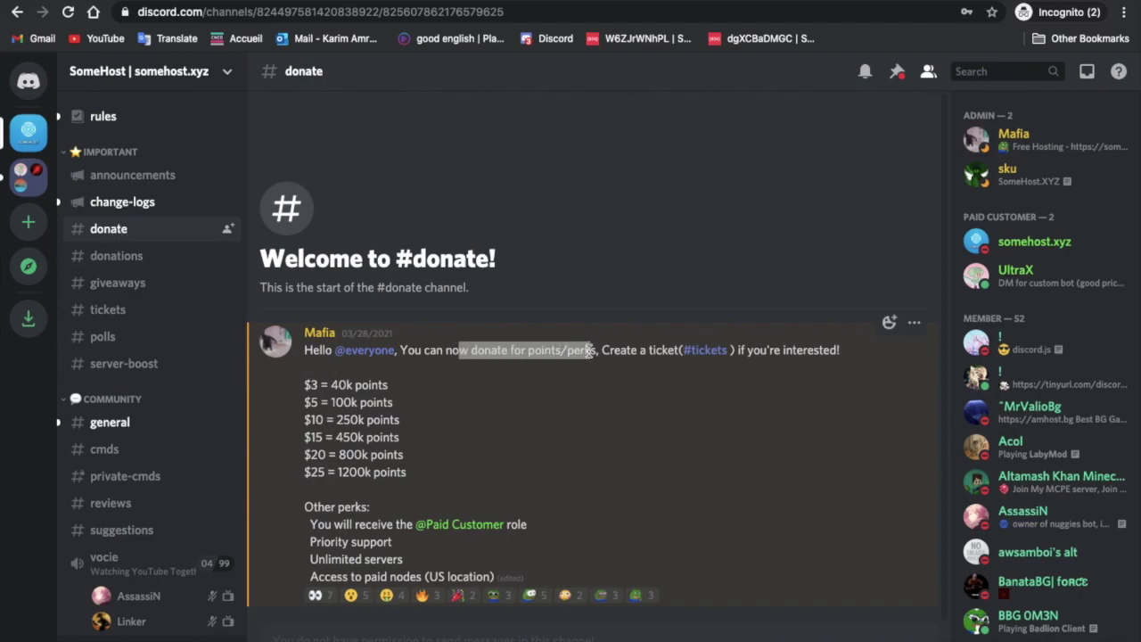
drag(305, 385, 319, 385)
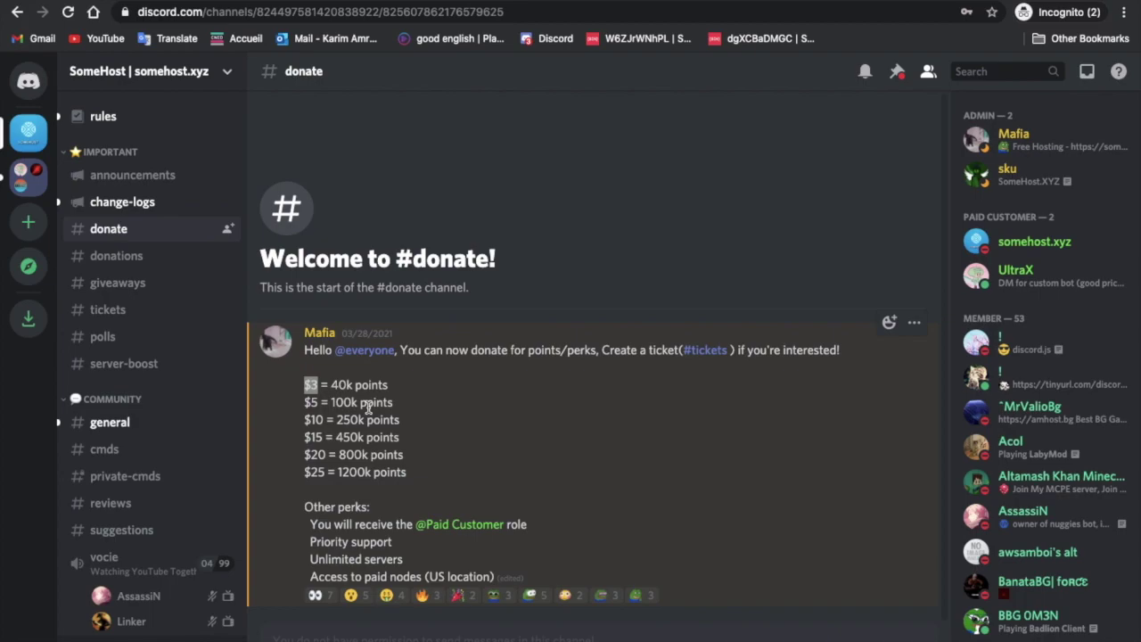
click(161, 281)
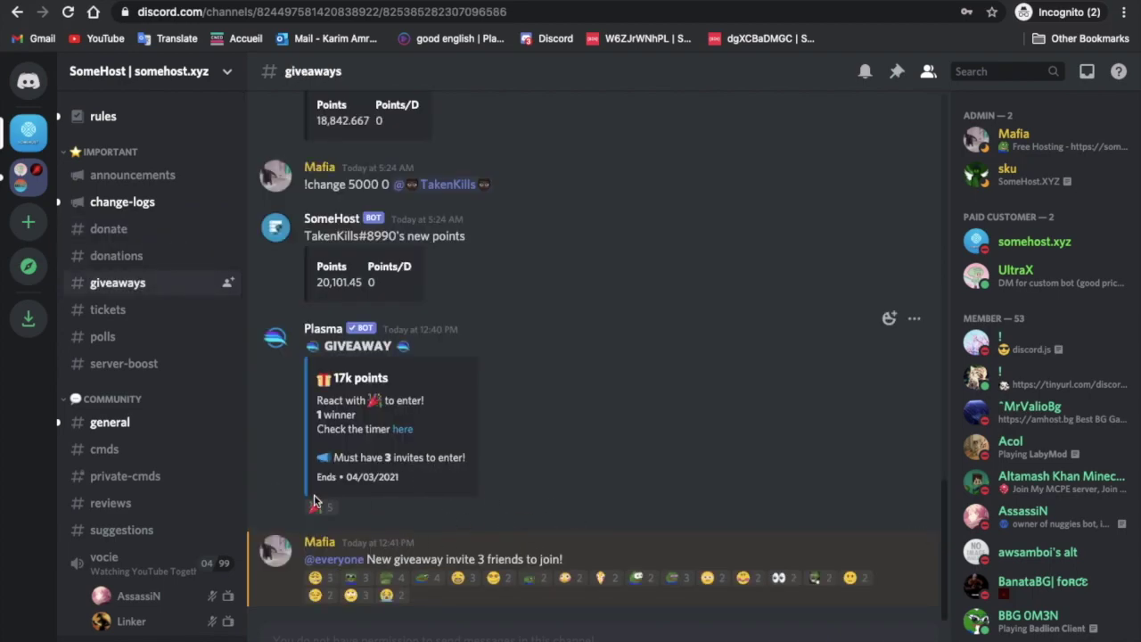
click(141, 475)
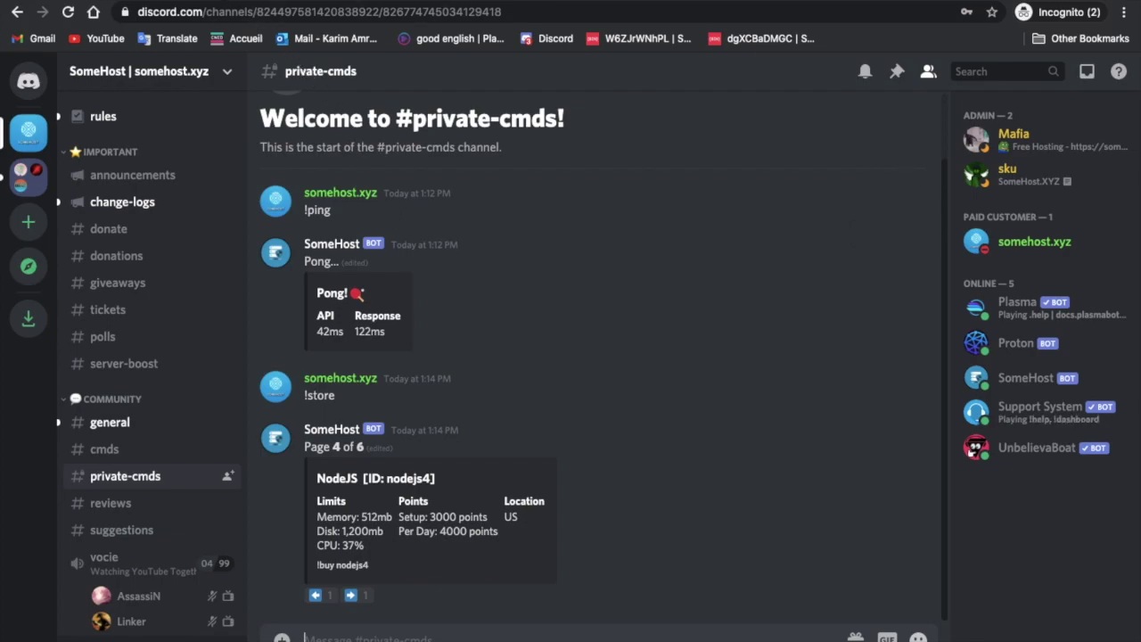
Bring up the somehost.xyz landing page in the browser
key(ctrl+t)
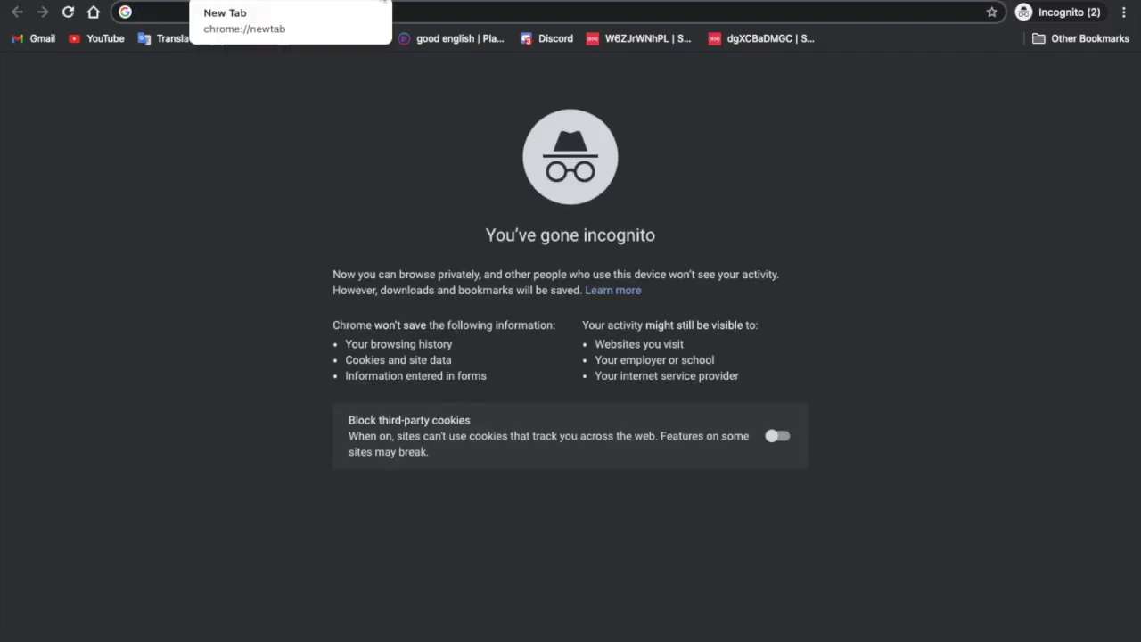
key(ctrl+w)
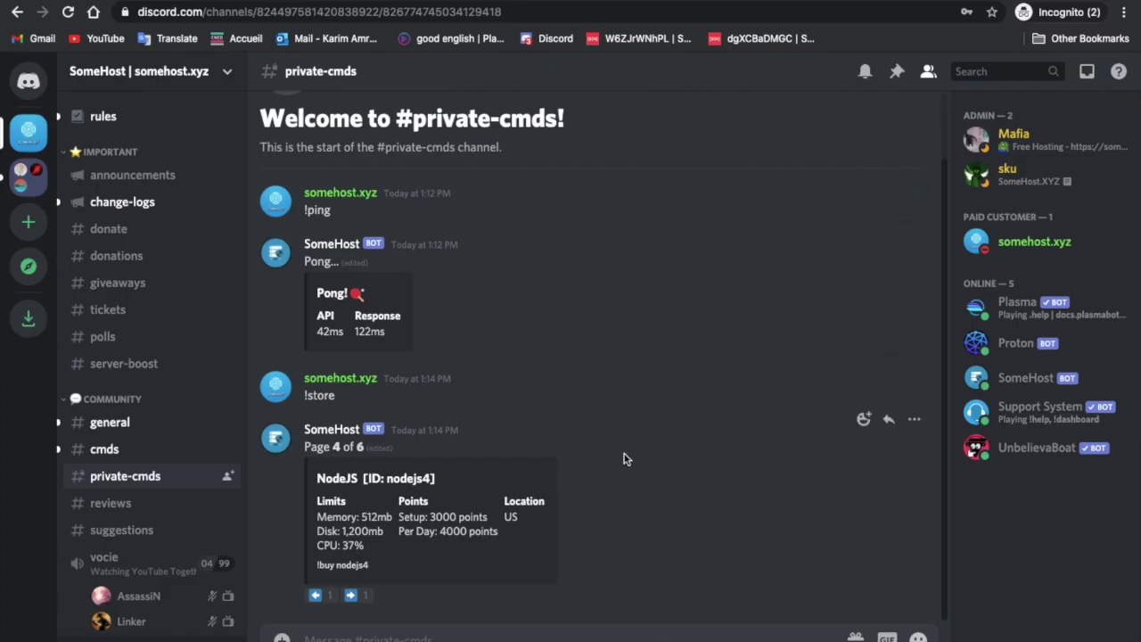
key(ctrl+Tab)
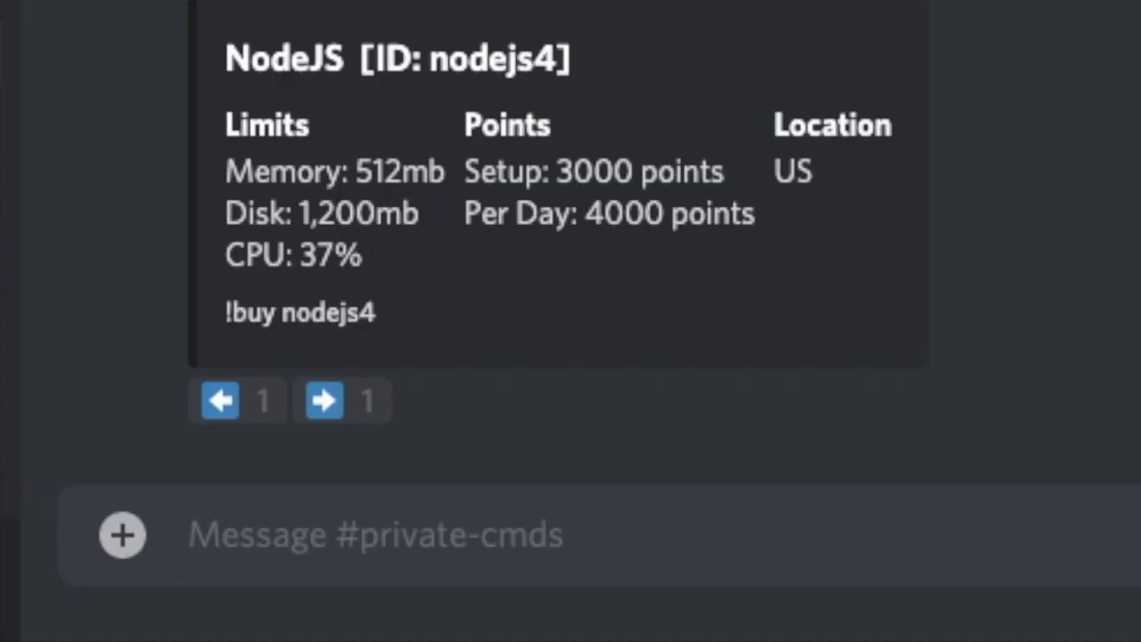
Send !signup and highlight the bot's reply about the existing account
text(!)
text(sign)
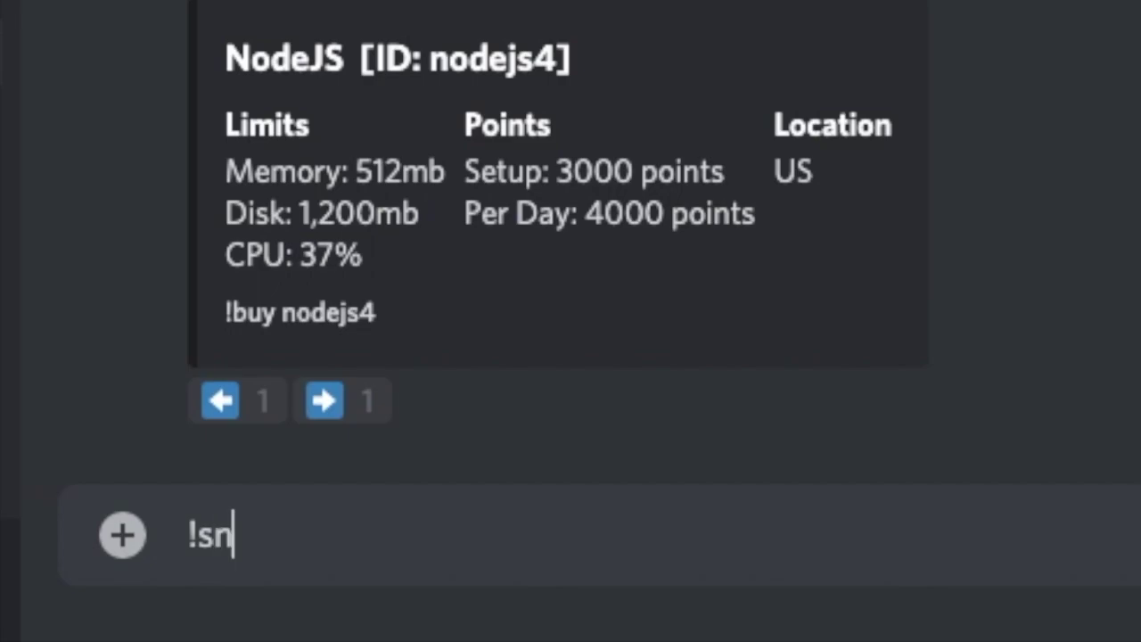
key(BackSpace)
text(ignup)
key(Return)
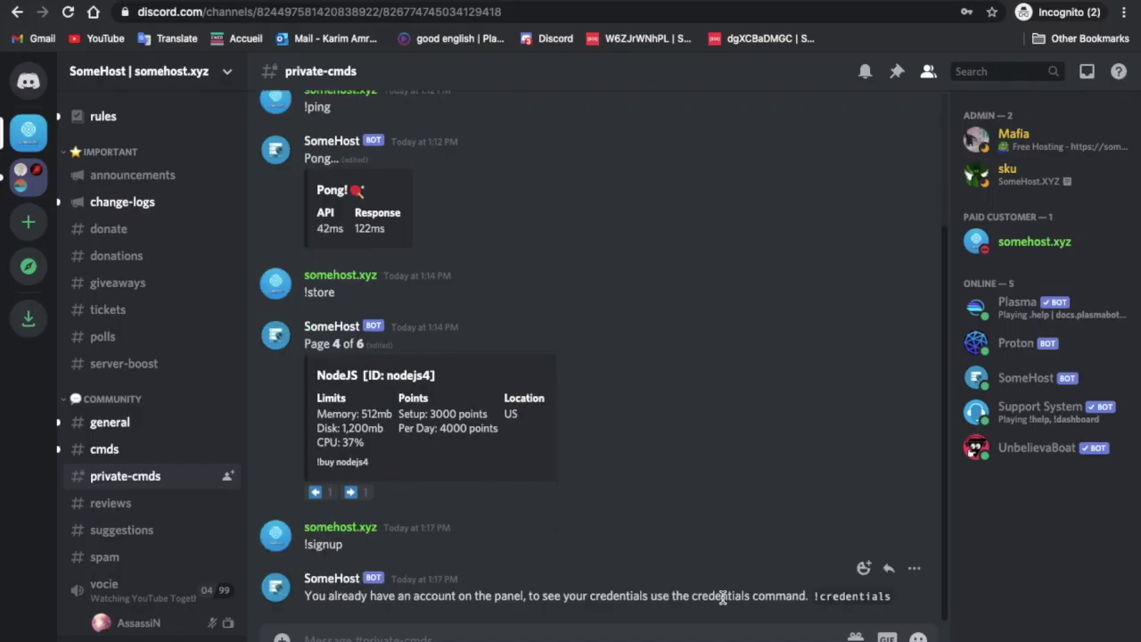
drag(758, 596, 475, 595)
click(606, 570)
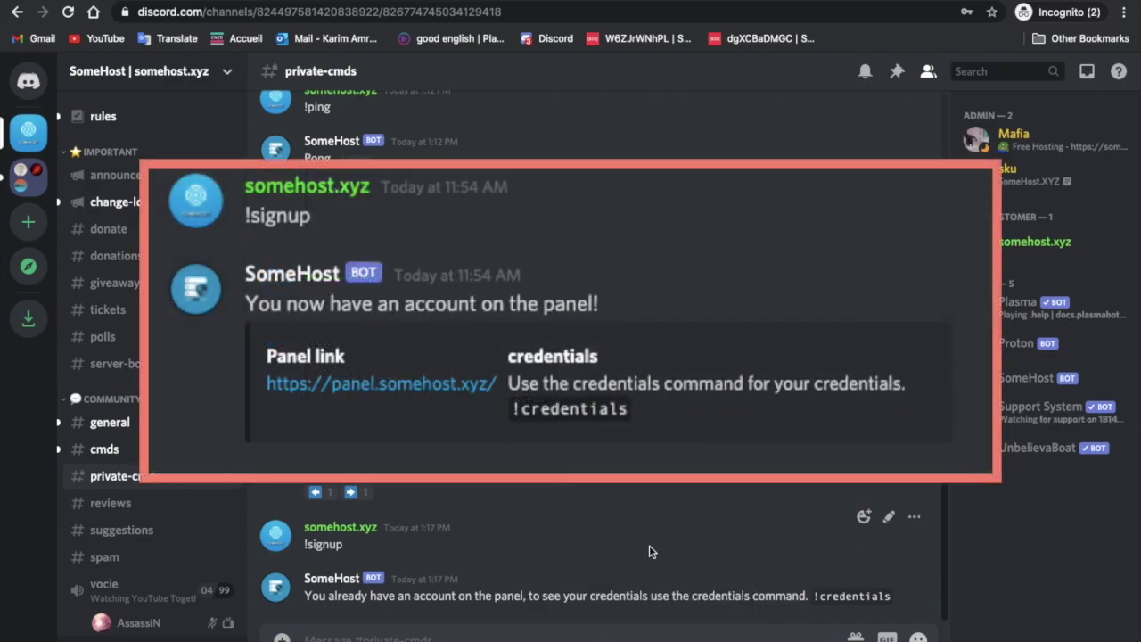
drag(363, 596, 587, 574)
click(541, 590)
Send the !credentials command copied from the reply, then open the SomeHost bot DM
drag(814, 596, 899, 600)
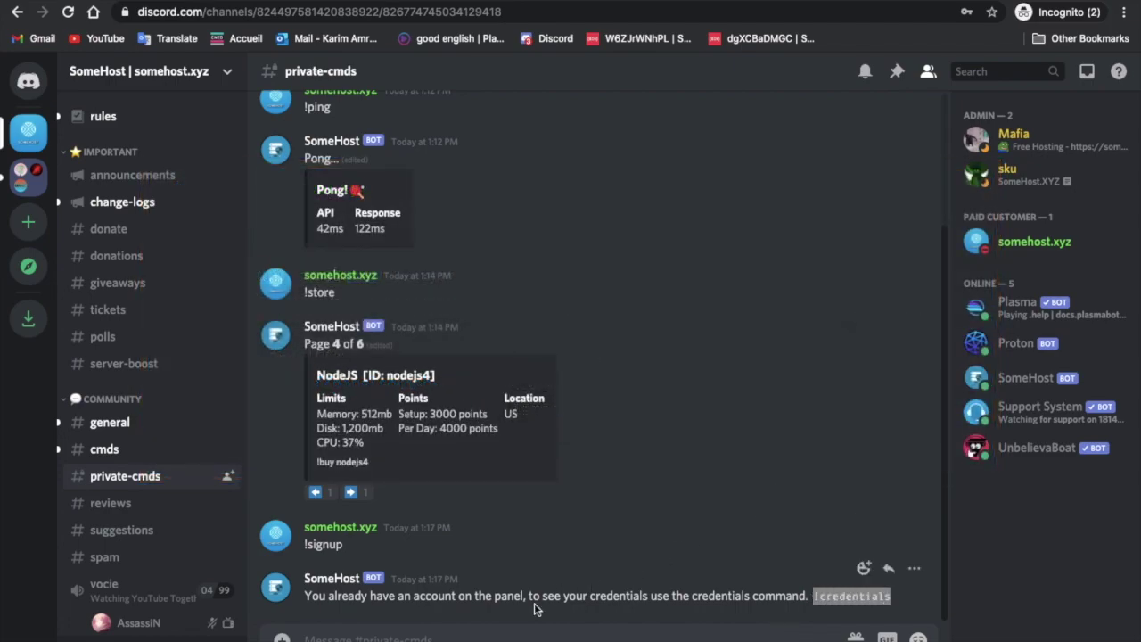
click(515, 624)
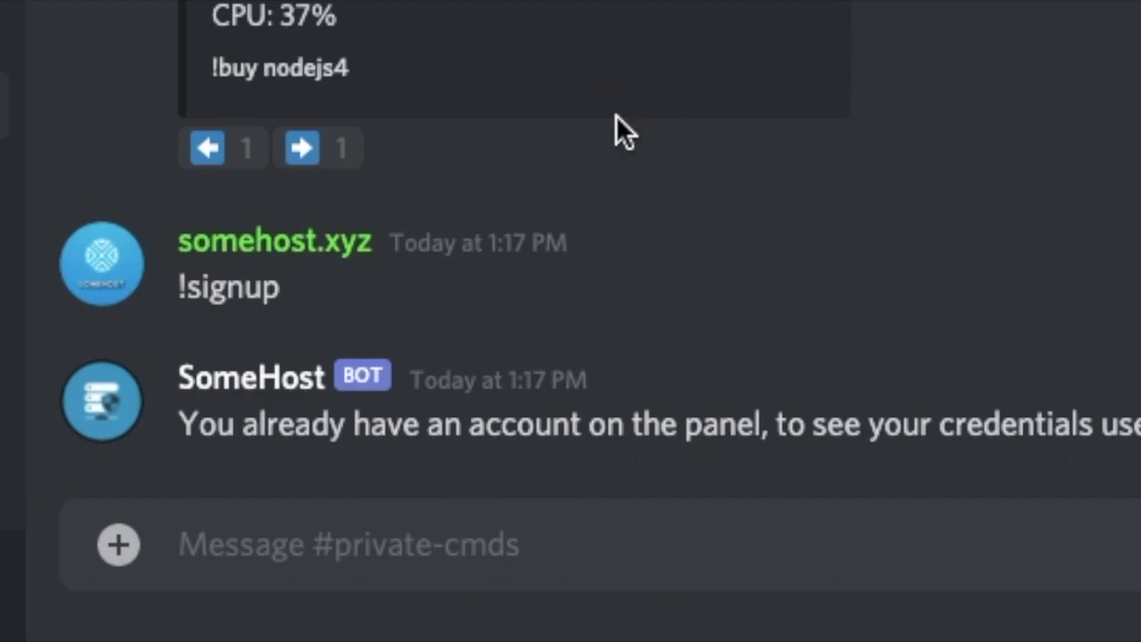
key(ctrl+v)
key(Return)
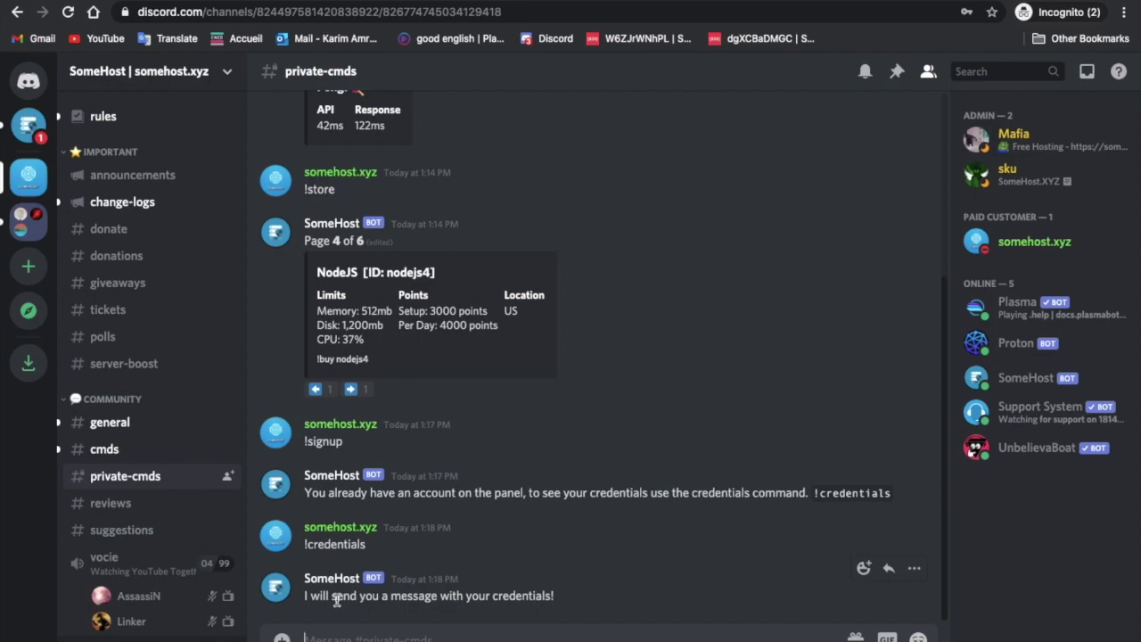
drag(333, 598, 559, 605)
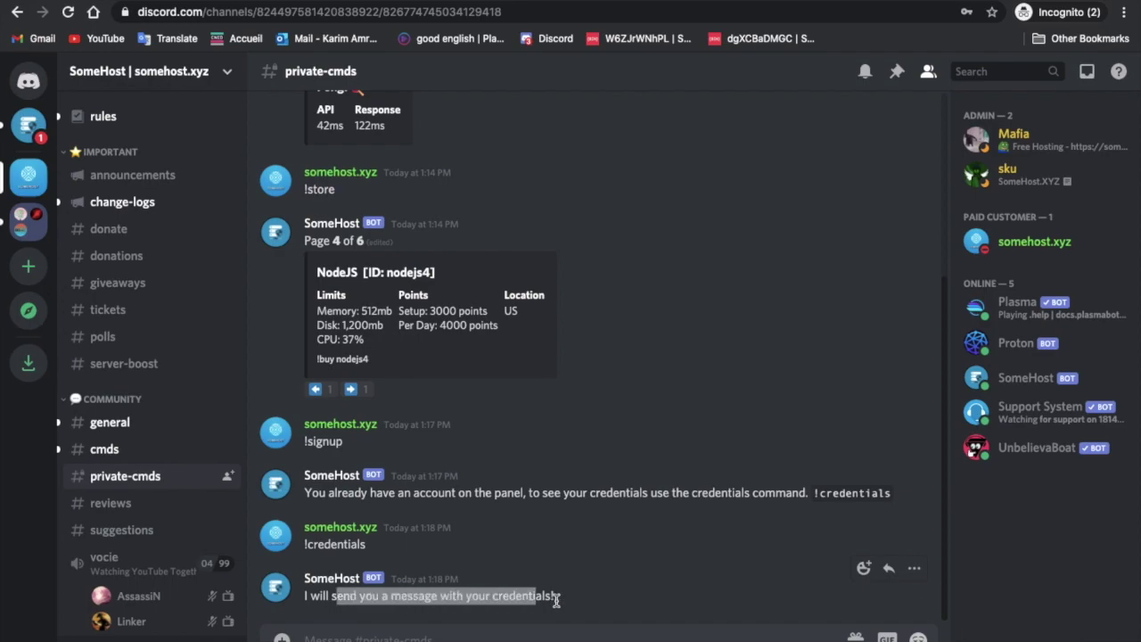
click(32, 129)
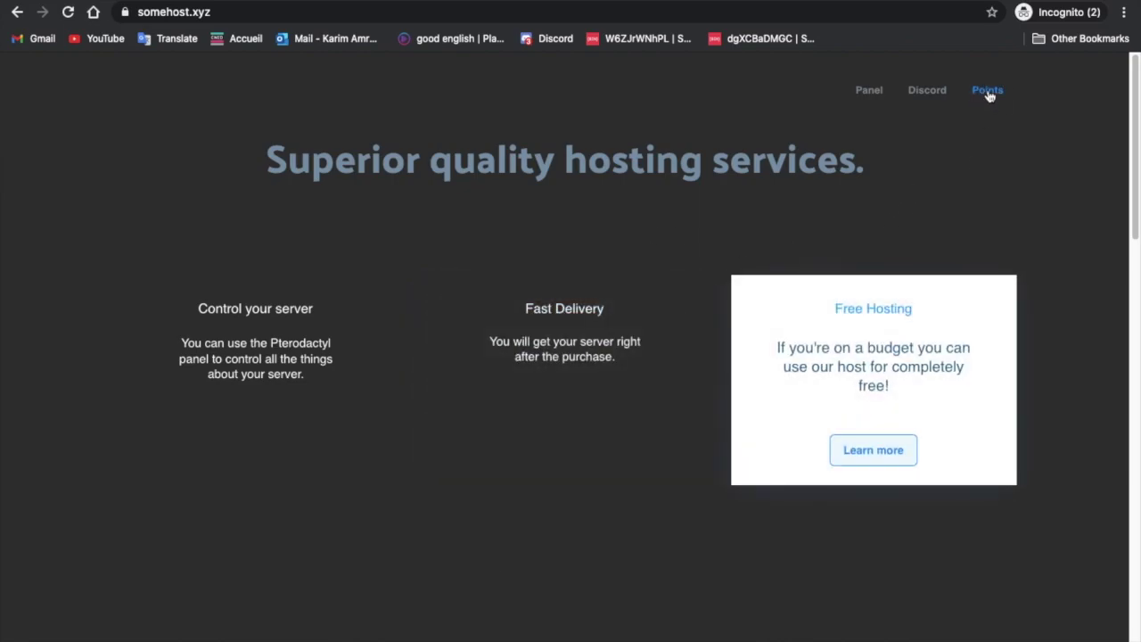
View the SomeHost Points page, highlighting the ~1520 balance and 0 points per day
click(988, 93)
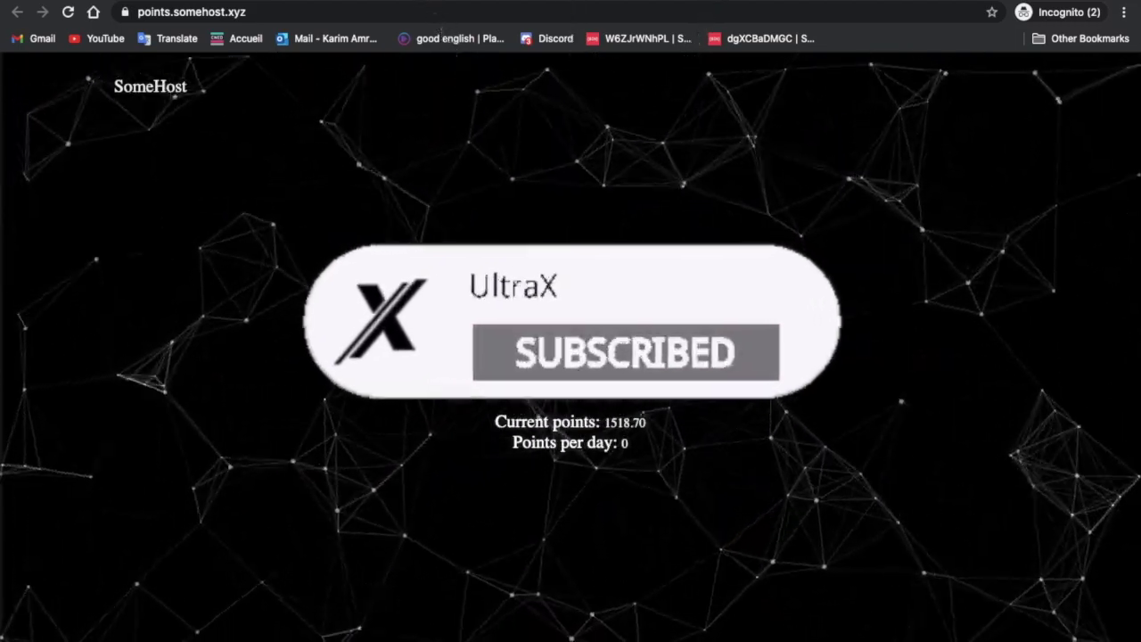
drag(495, 422, 678, 424)
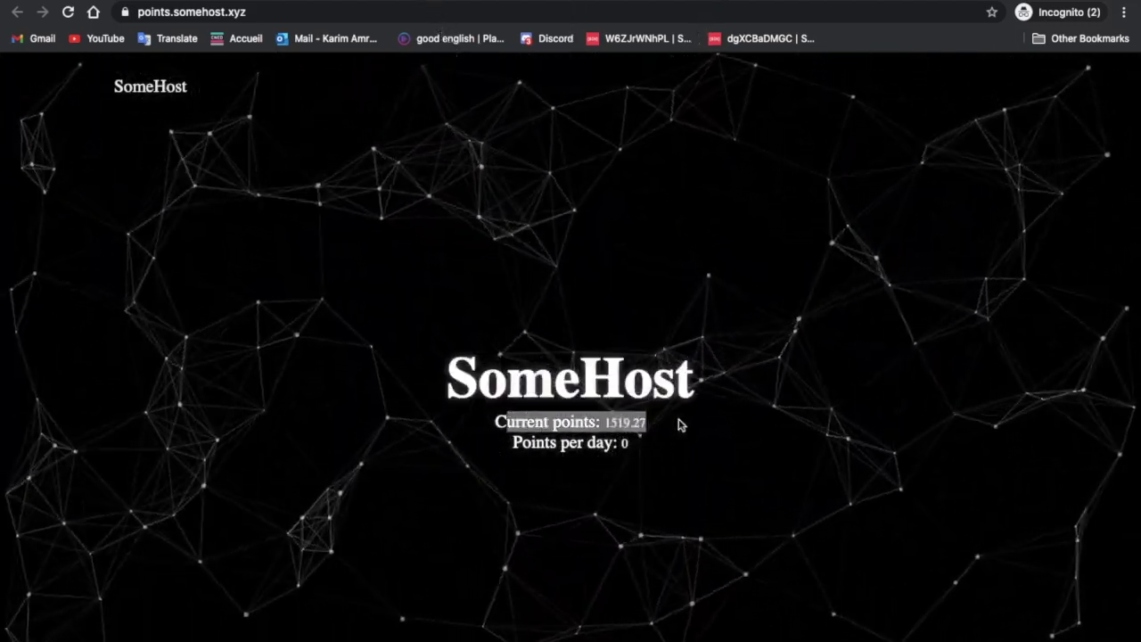
click(881, 458)
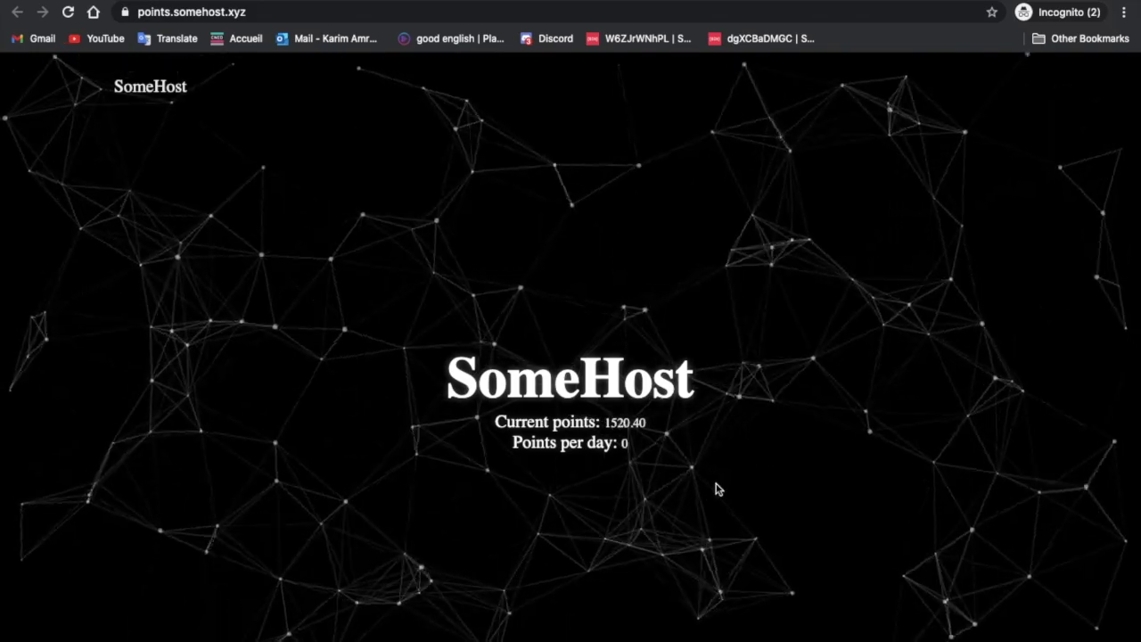
drag(634, 446, 506, 444)
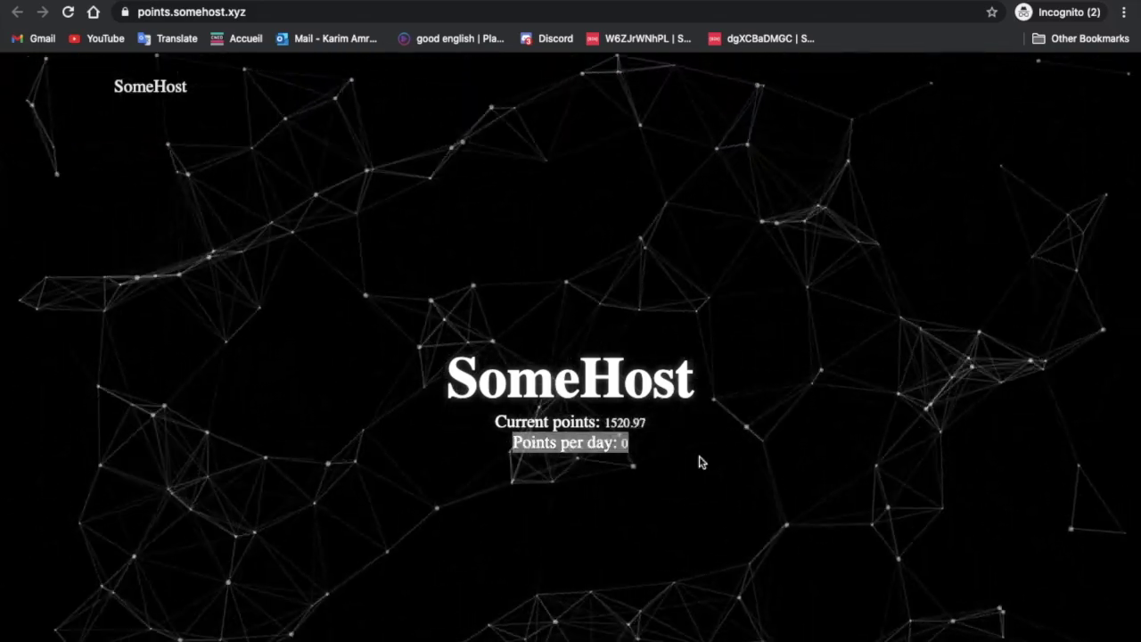
click(701, 462)
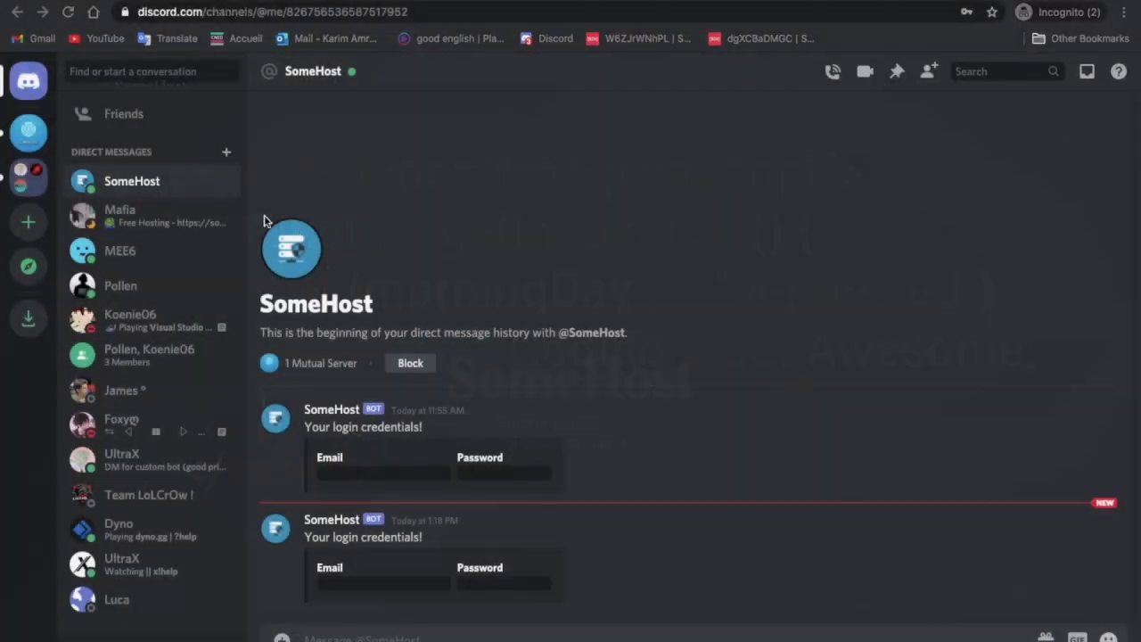
Return to #private-cmds, glance at the admin's profile, and send !help
click(28, 134)
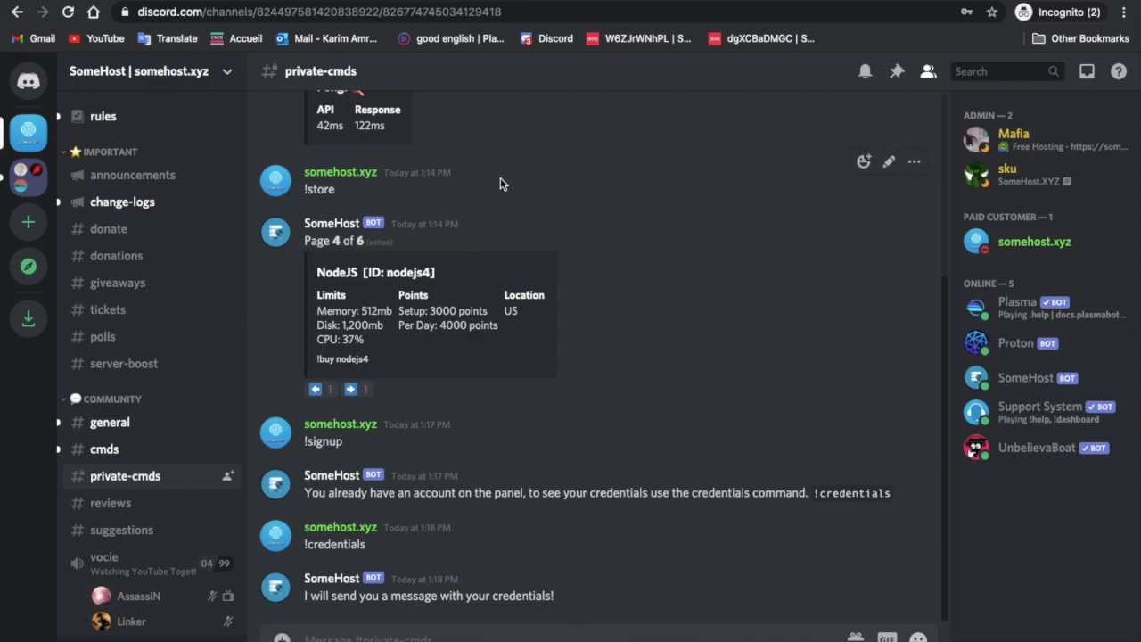
click(1041, 154)
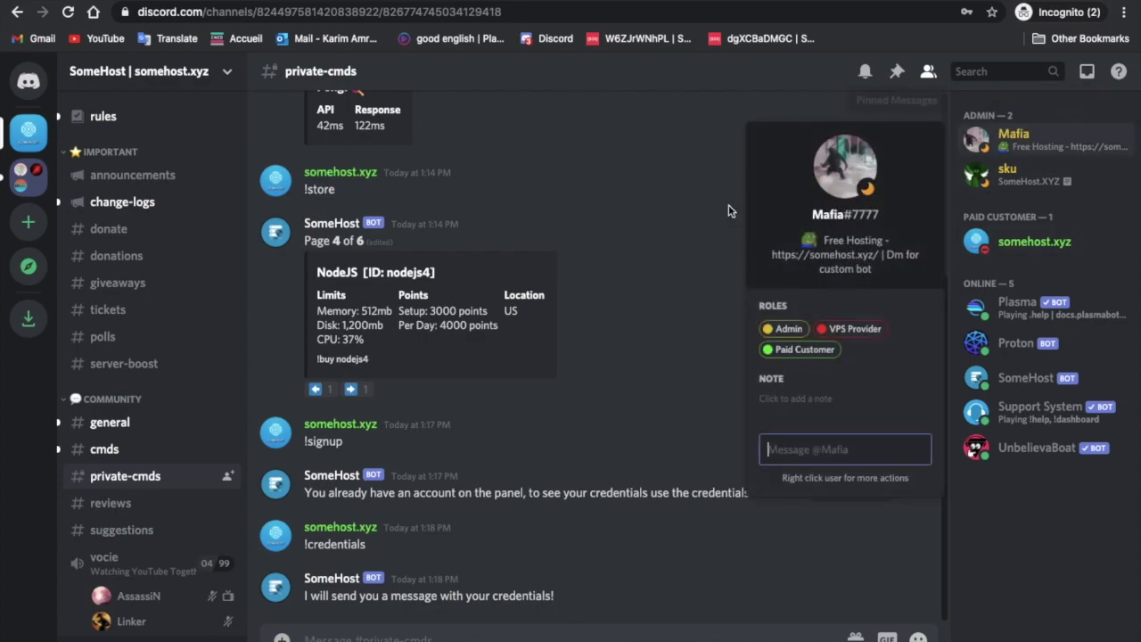
click(626, 353)
mouse_move(570, 303)
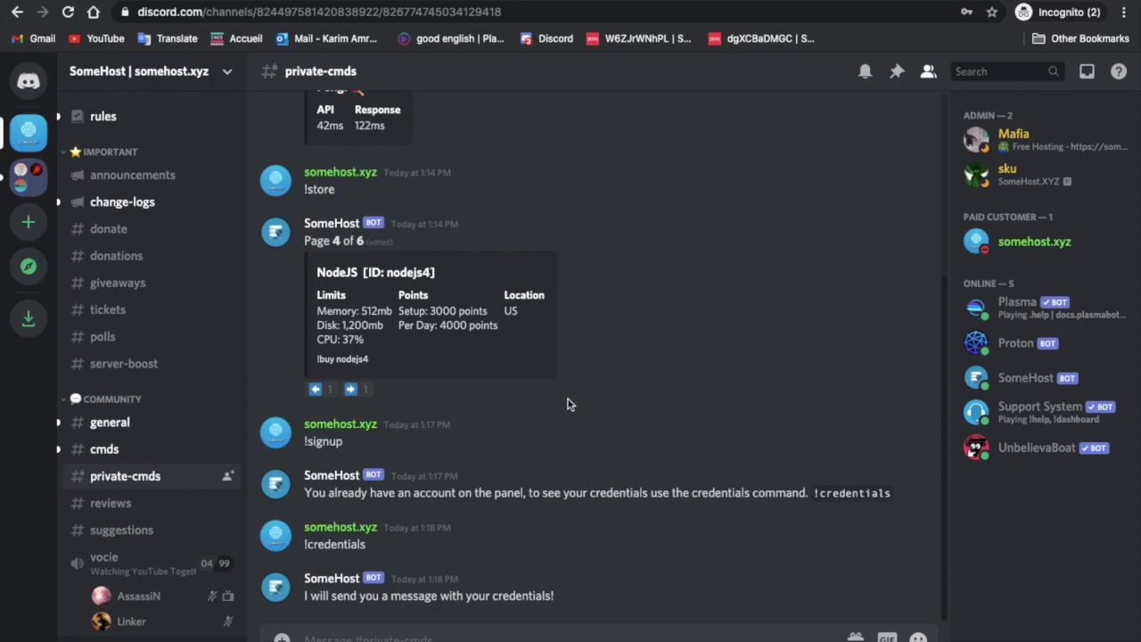
text(!)
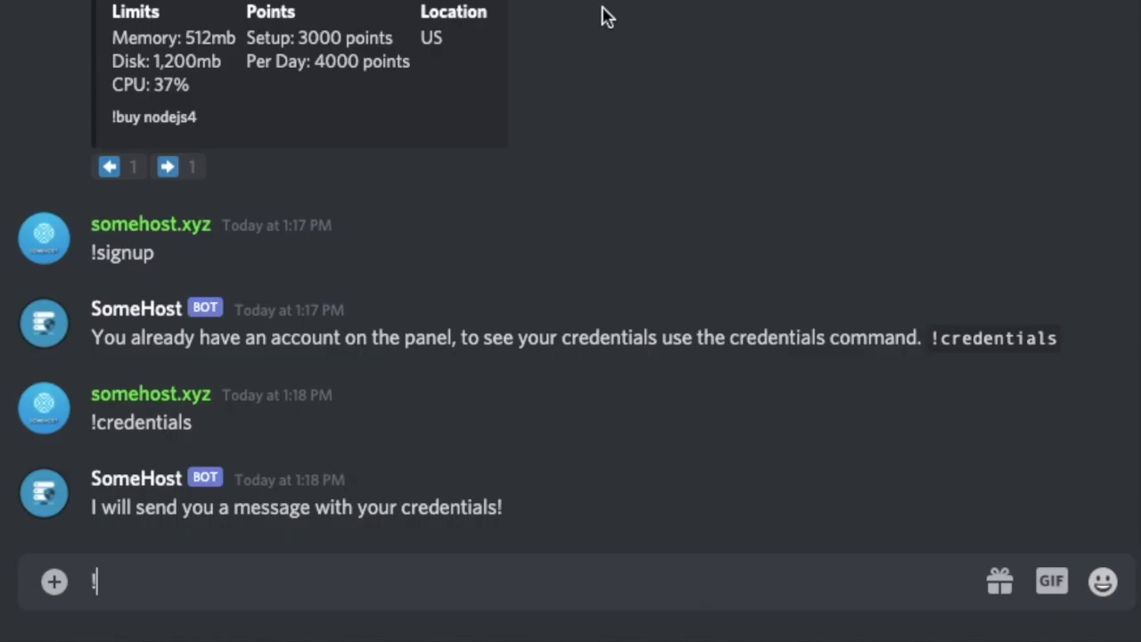
text(help)
key(Return)
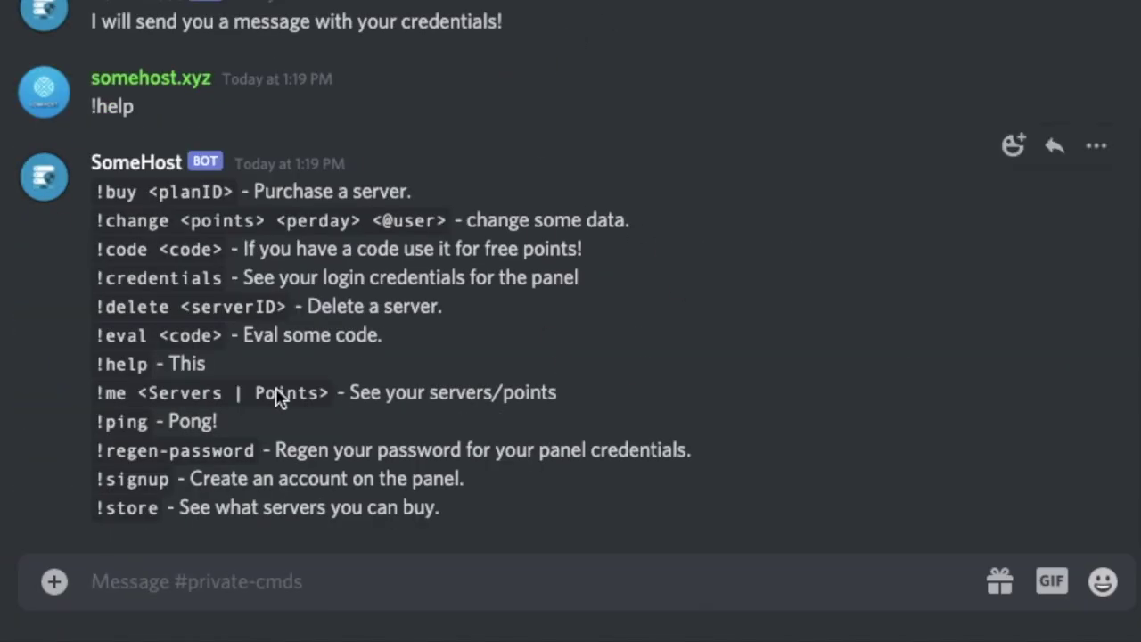
Redeem code UltraX with !code and highlight the 5,000 points claimed confirmation
drag(94, 192, 343, 502)
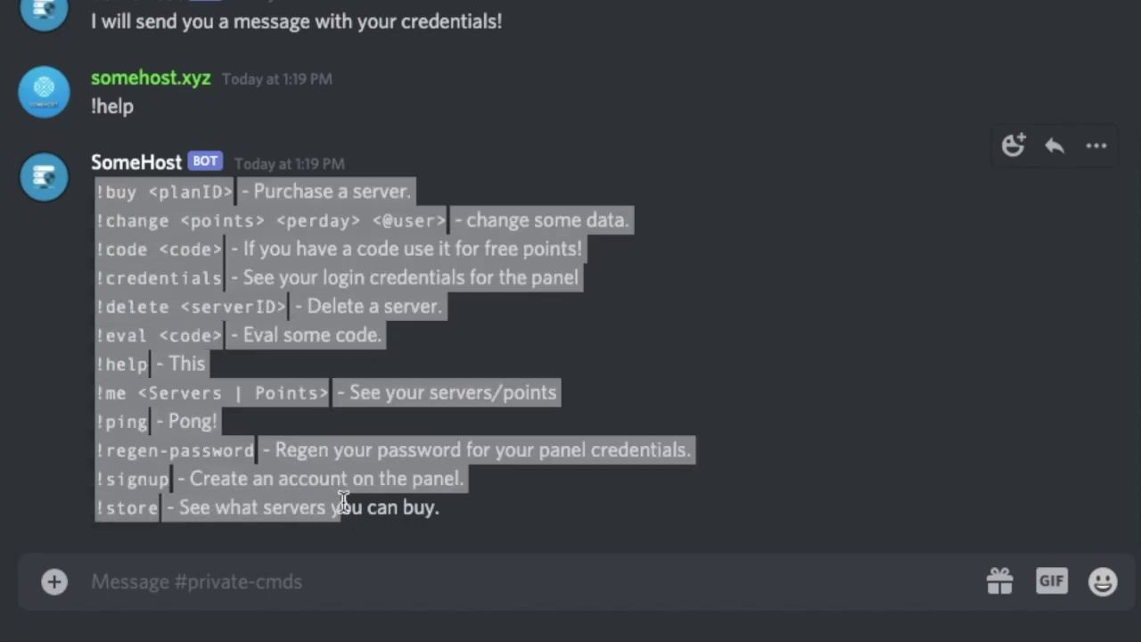
click(571, 506)
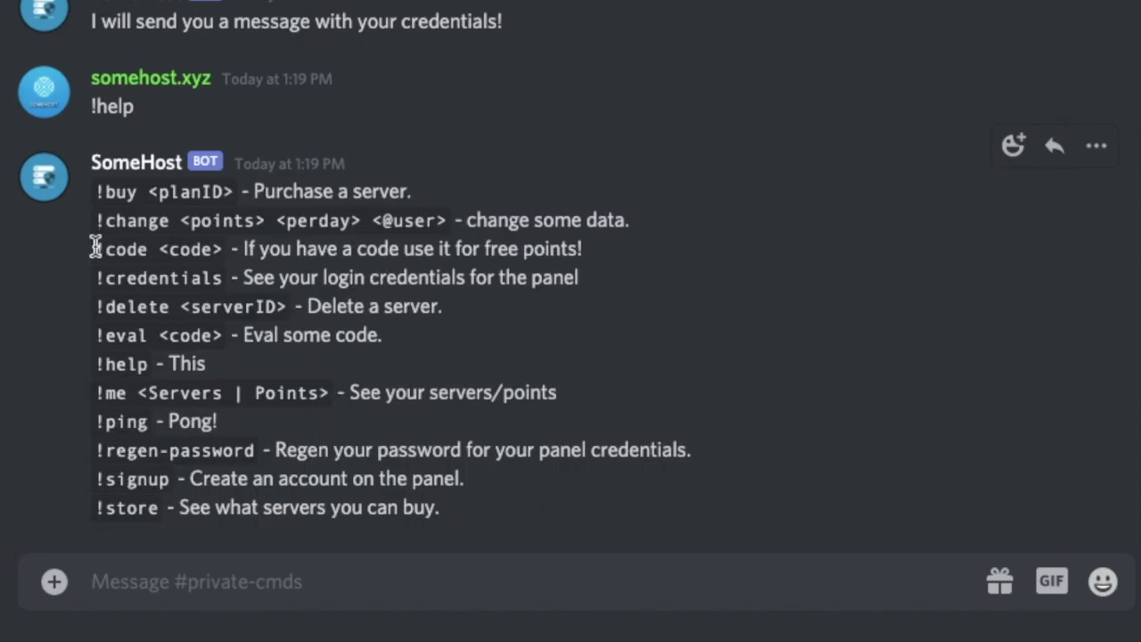
drag(95, 249, 637, 255)
click(228, 569)
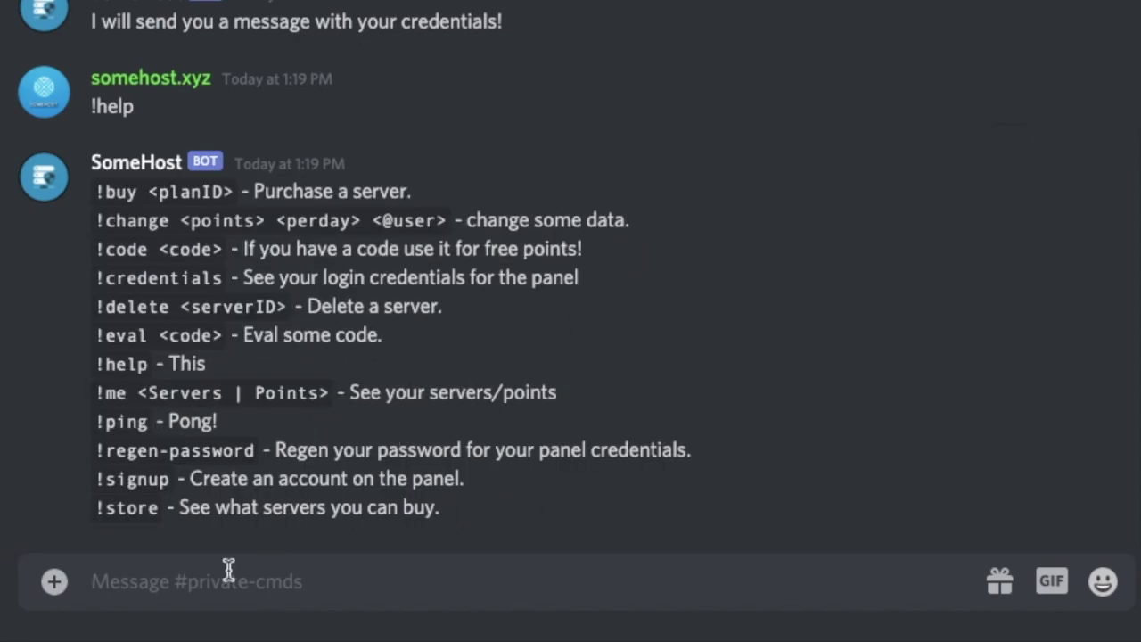
text(!code UltraX)
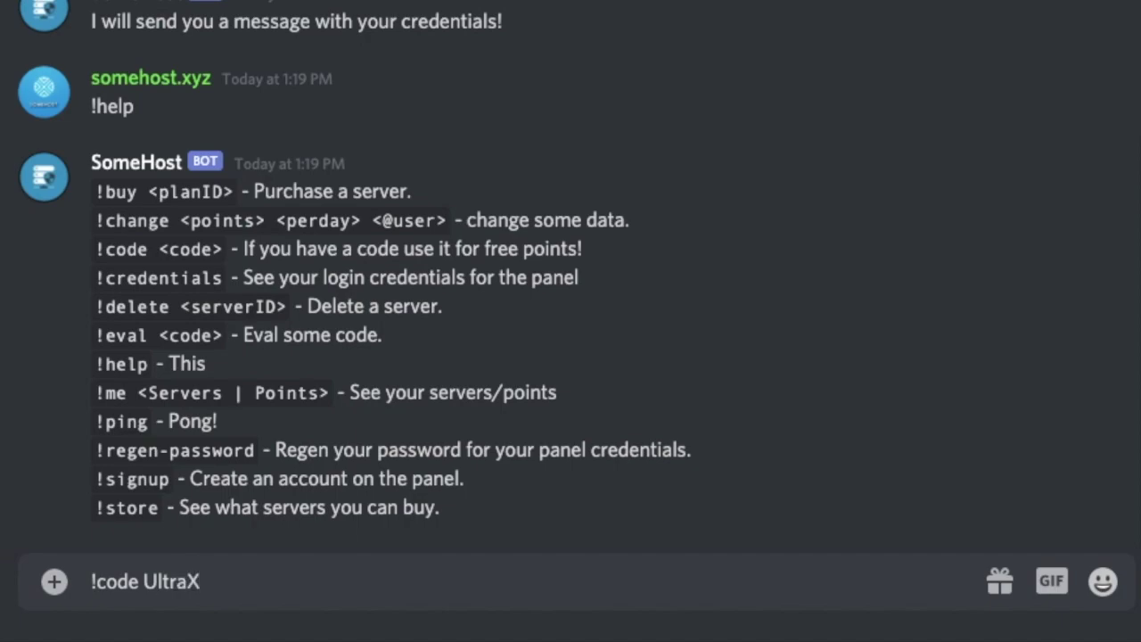
mouse_move(374, 379)
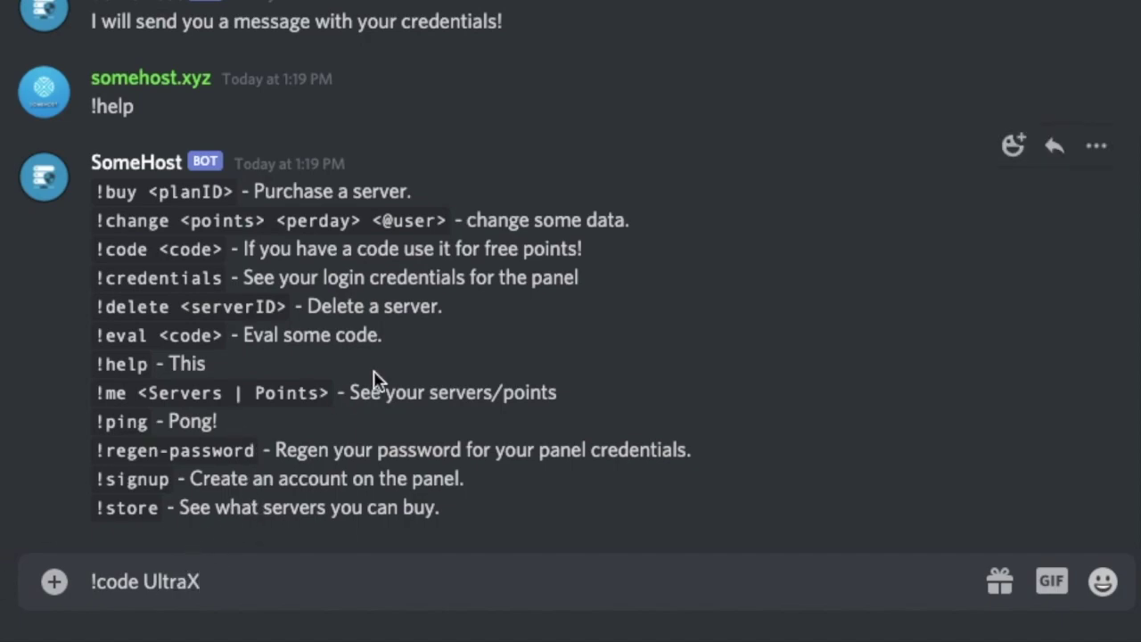
key(Return)
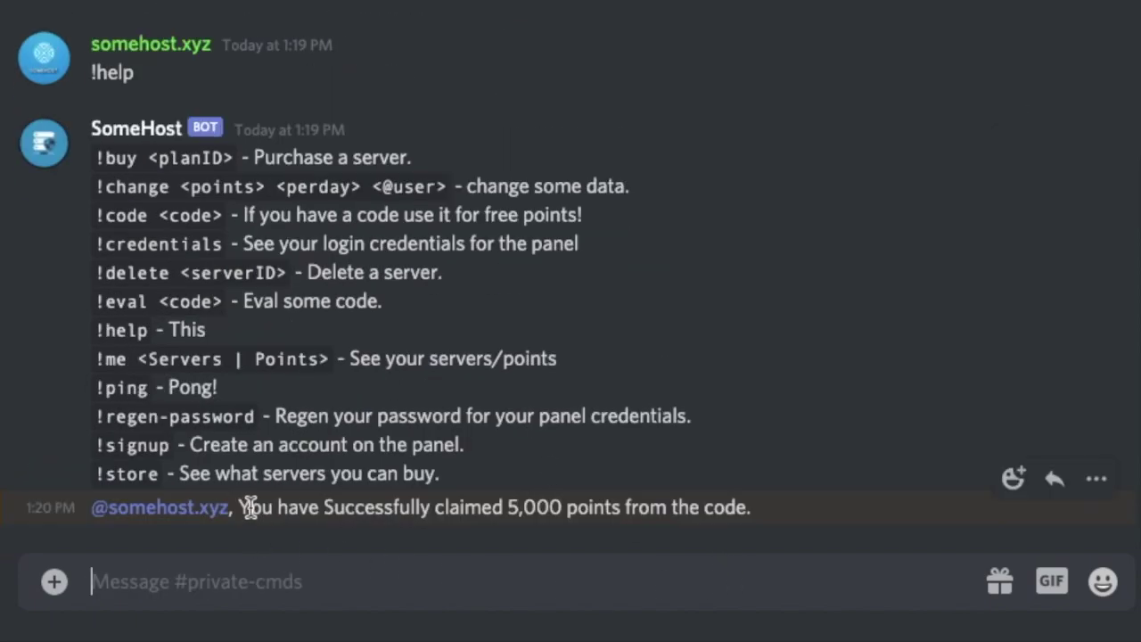
drag(250, 507, 765, 525)
click(745, 510)
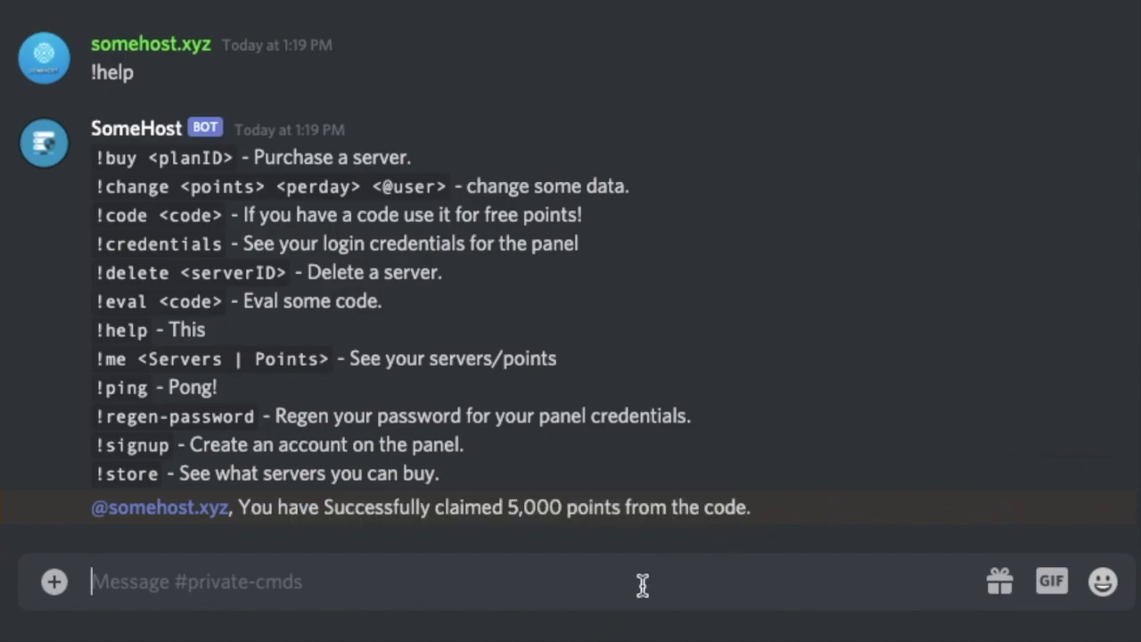
Resend the UltraX code, getting an 'already claimed' reply, and start typing !me
text(!code UltraX)
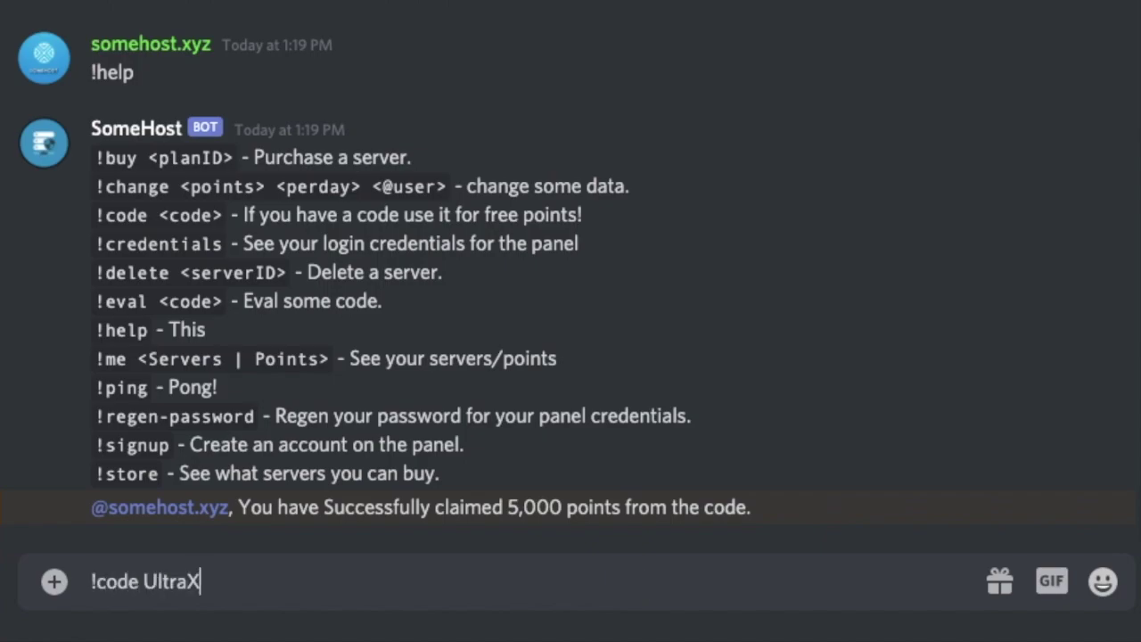
key(Return)
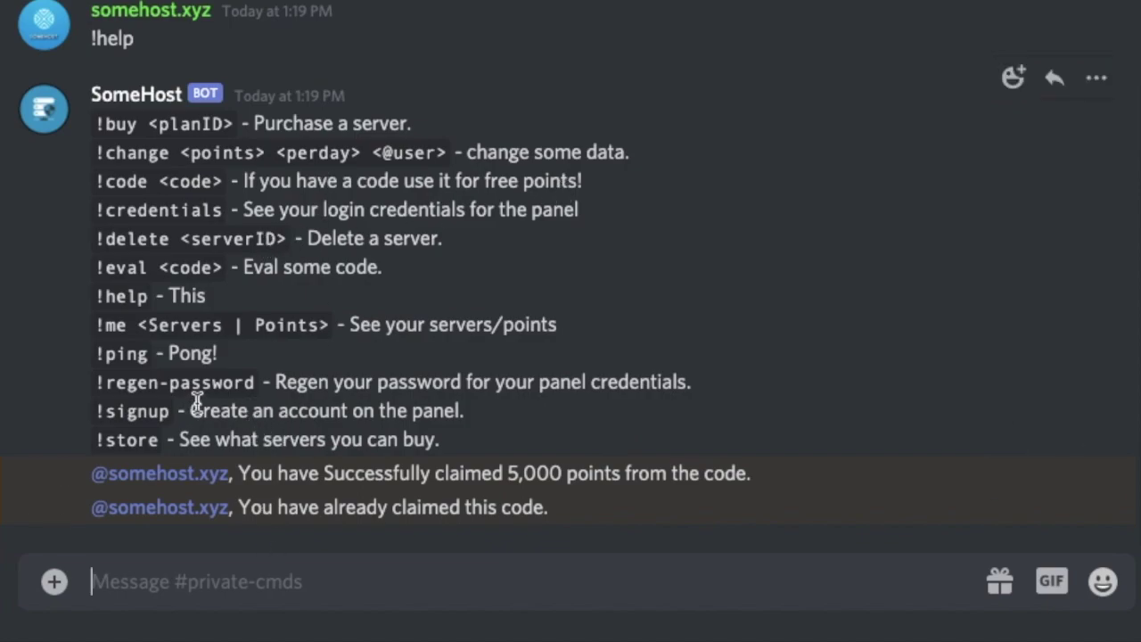
drag(148, 383, 330, 382)
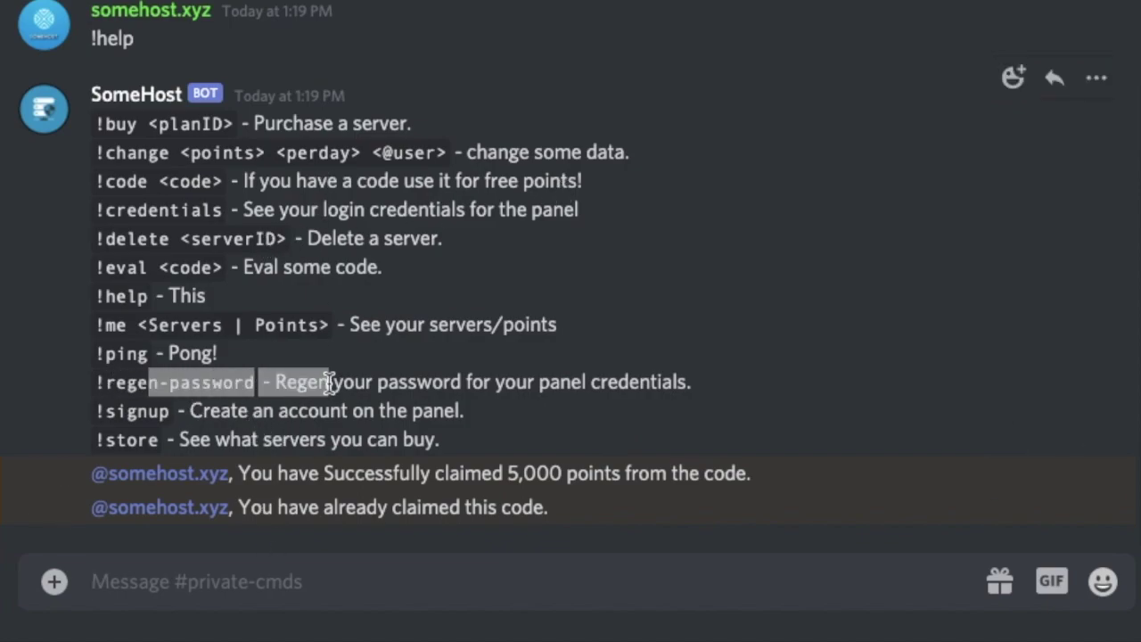
click(515, 366)
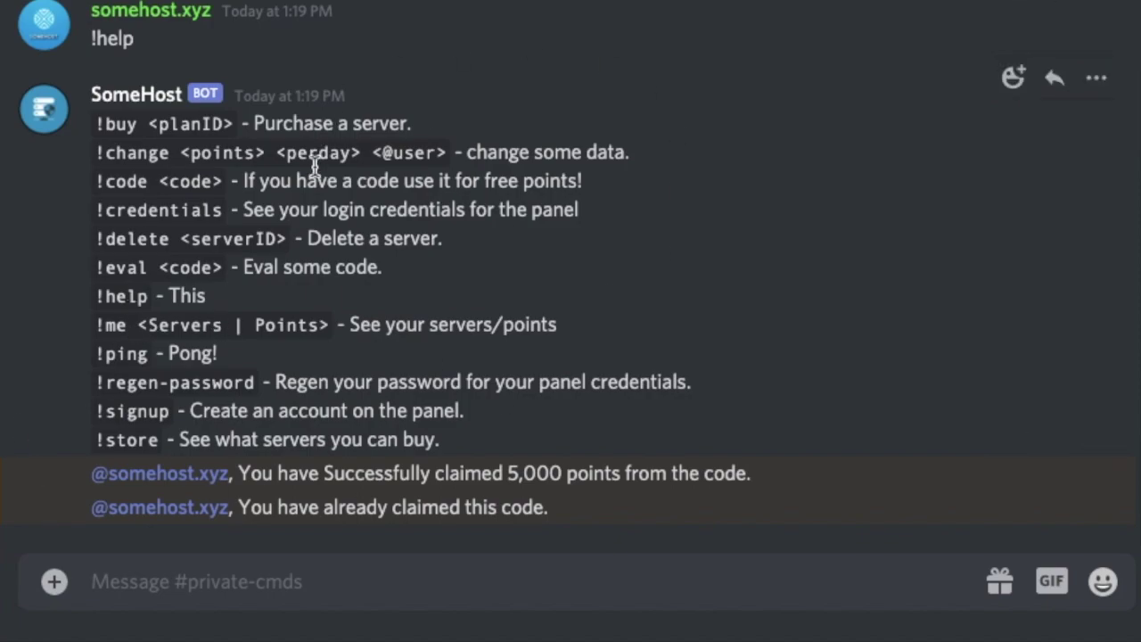
key(shift)
text(!)
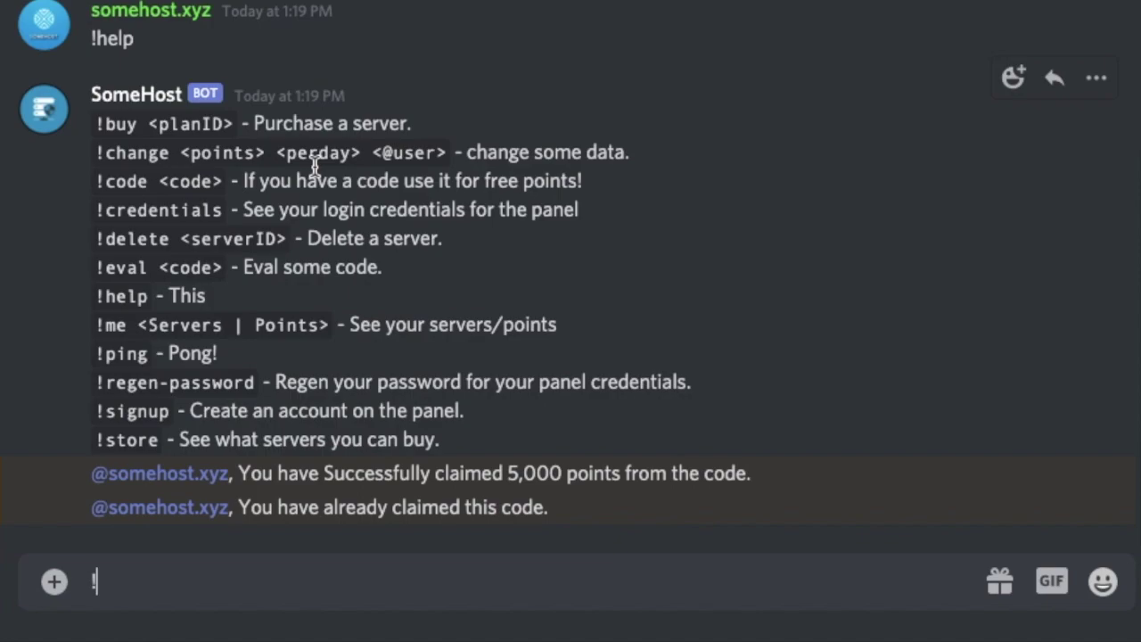
text(me p)
Check points with !me p twice, highlighting the 106,543.767 total
key(Return)
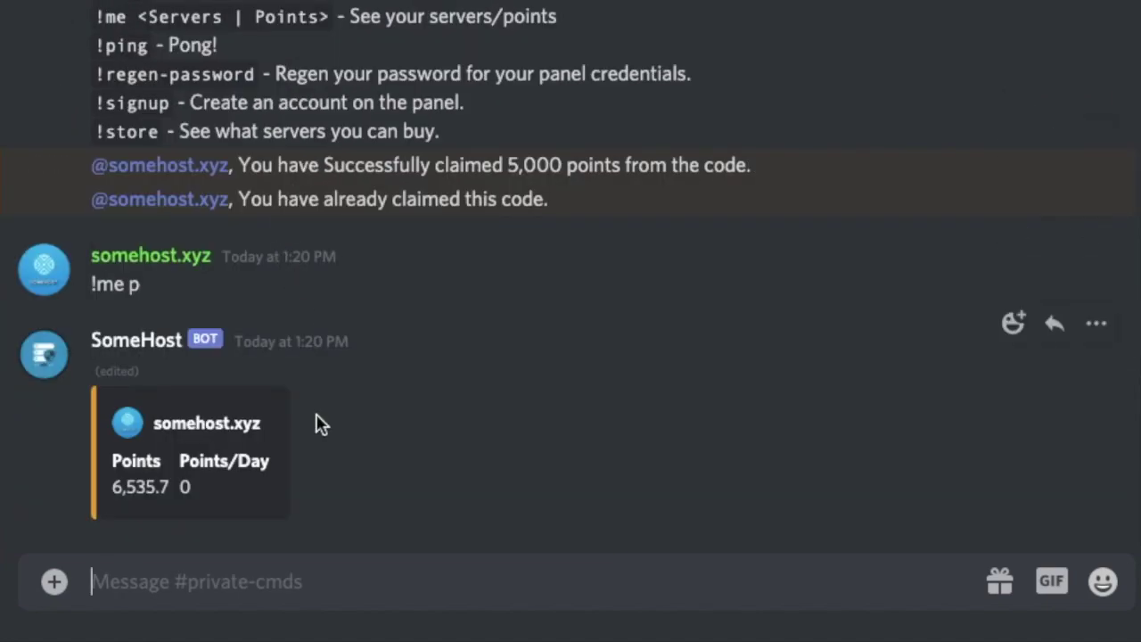
drag(179, 488, 276, 490)
click(276, 490)
text(!)
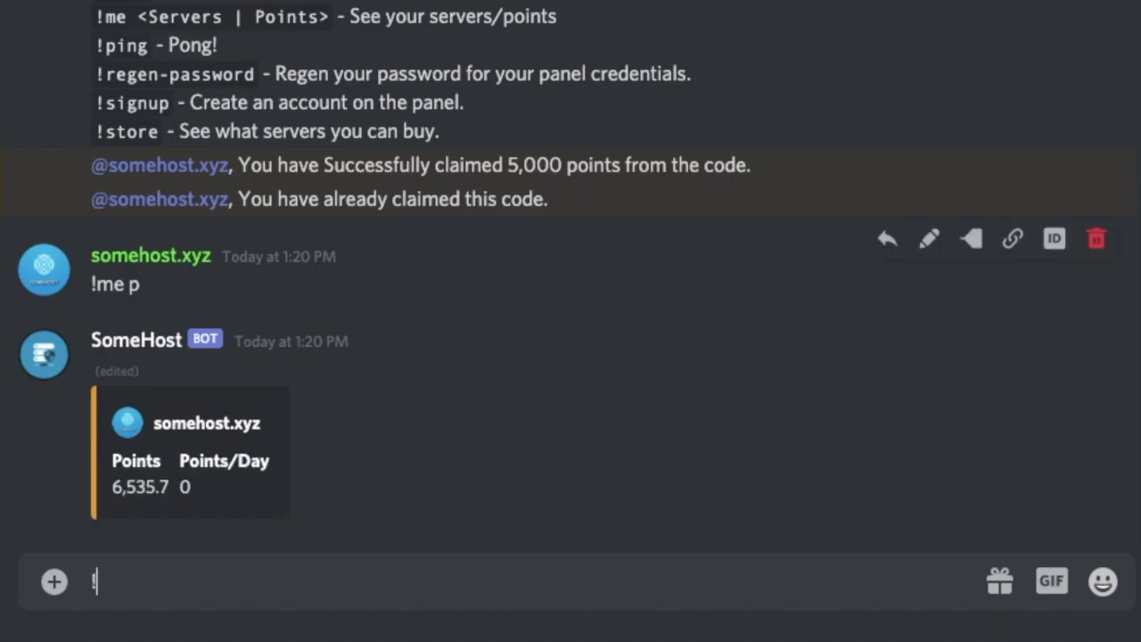
text(me p)
key(Return)
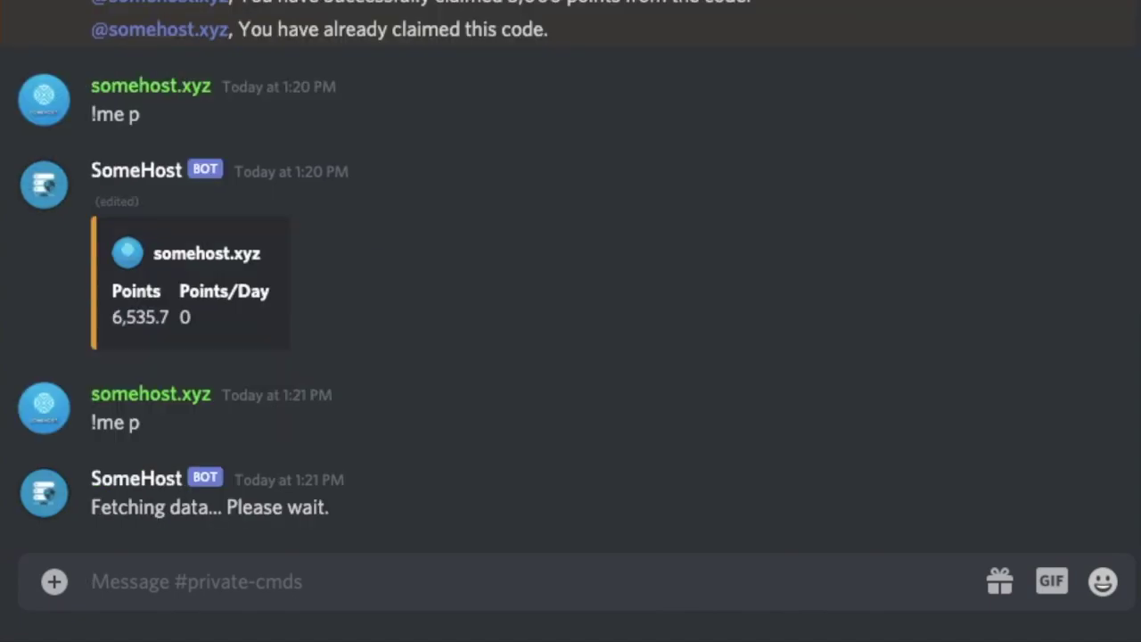
drag(207, 513, 101, 484)
click(102, 483)
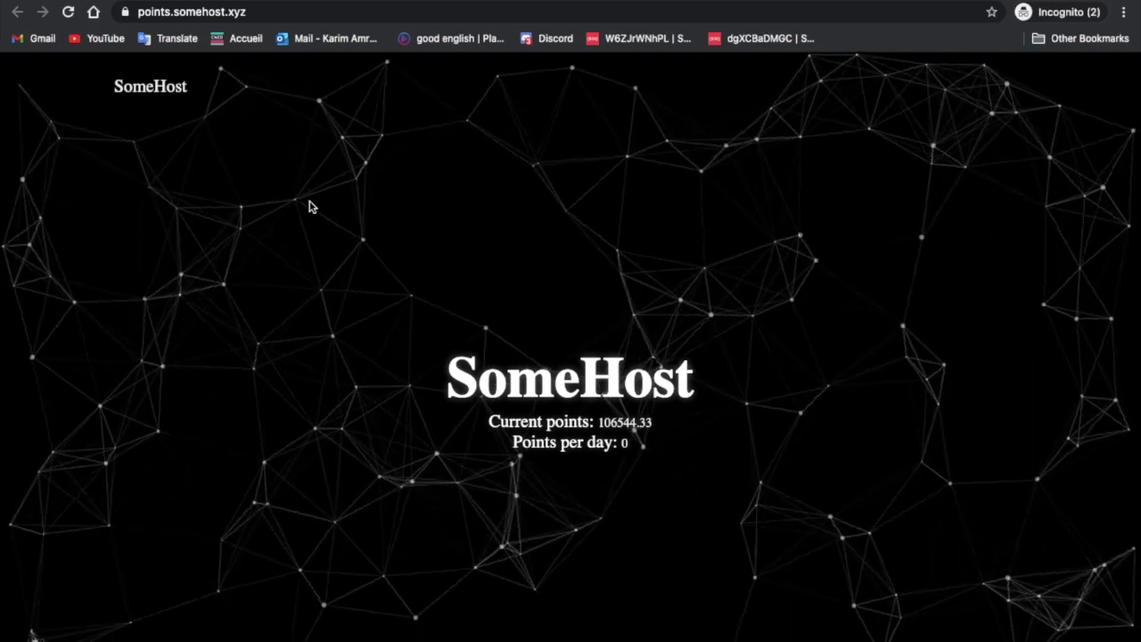
Load somehost.xyz in the browser, then open the SomeHost bot DM
click(147, 12)
text(somehost.xyz)
key(Return)
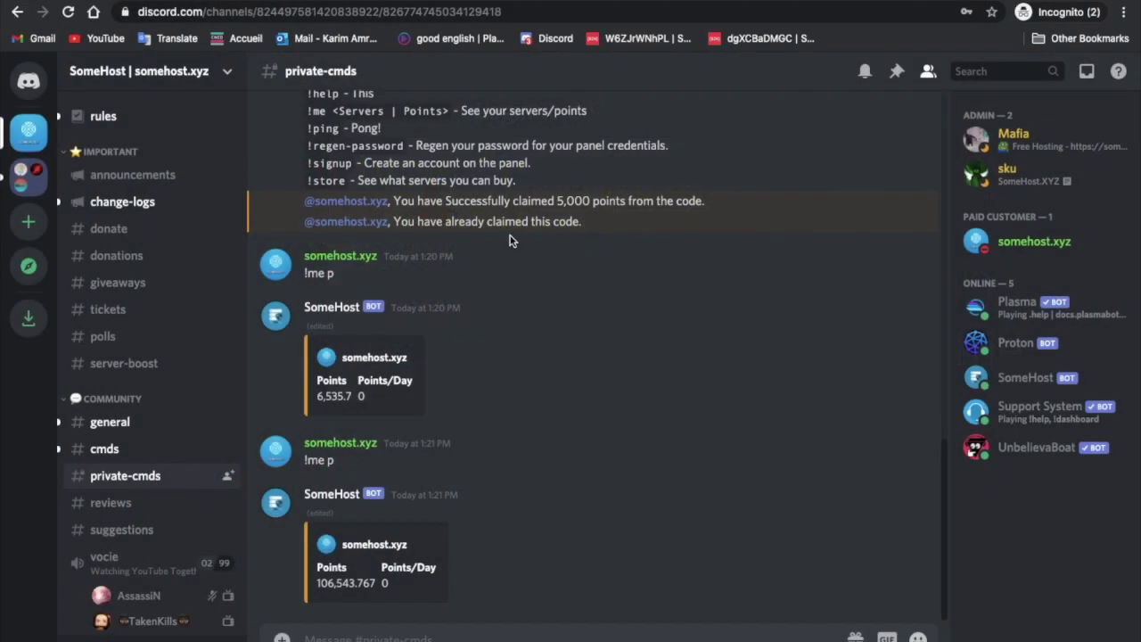
click(34, 80)
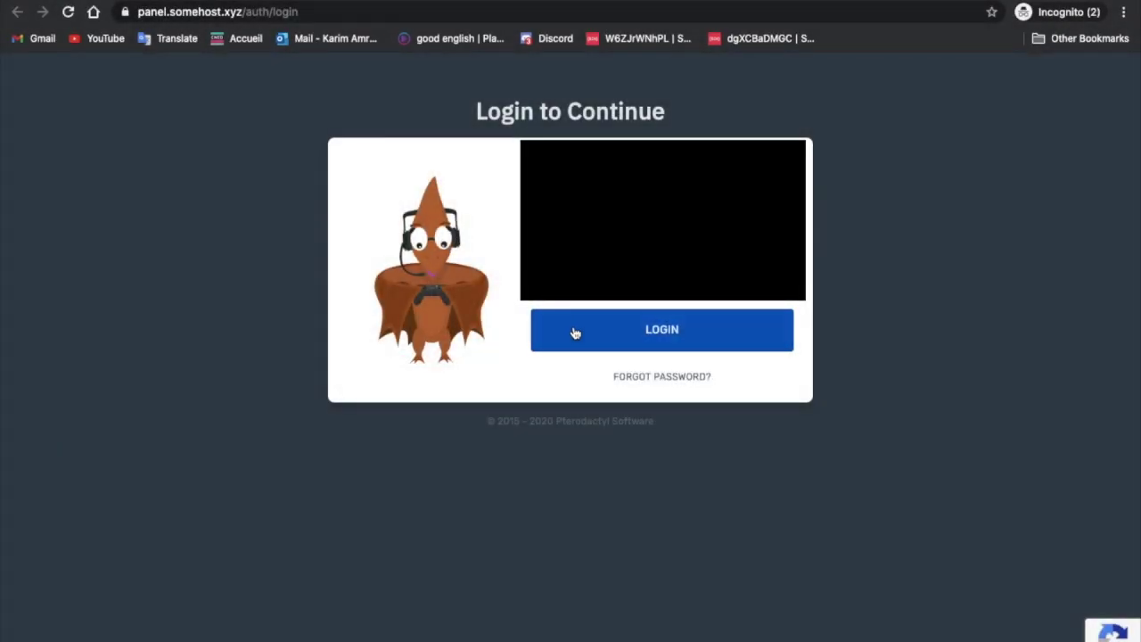
Log in to the Pterodactyl panel, note no servers listed, then return to private-cmds
click(573, 331)
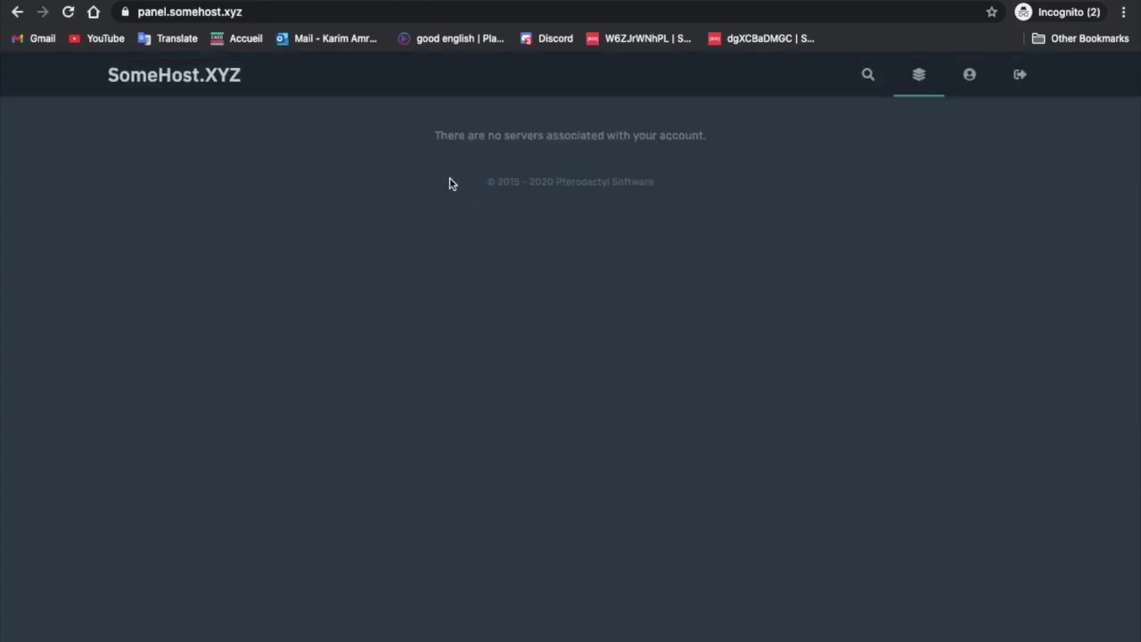
drag(434, 138, 716, 175)
click(730, 177)
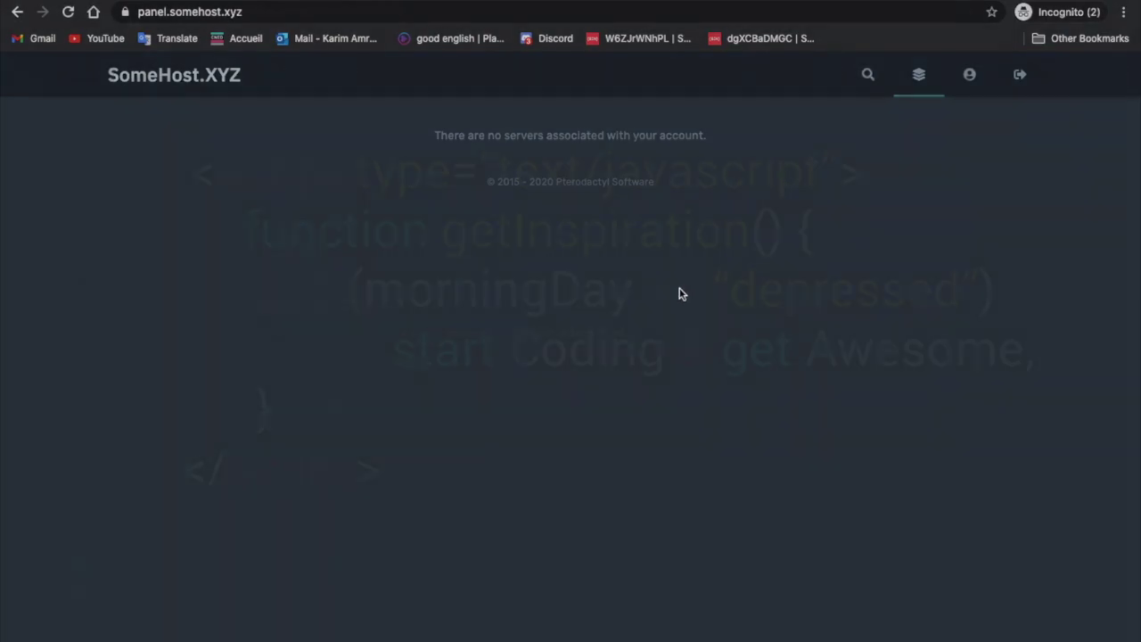
click(29, 177)
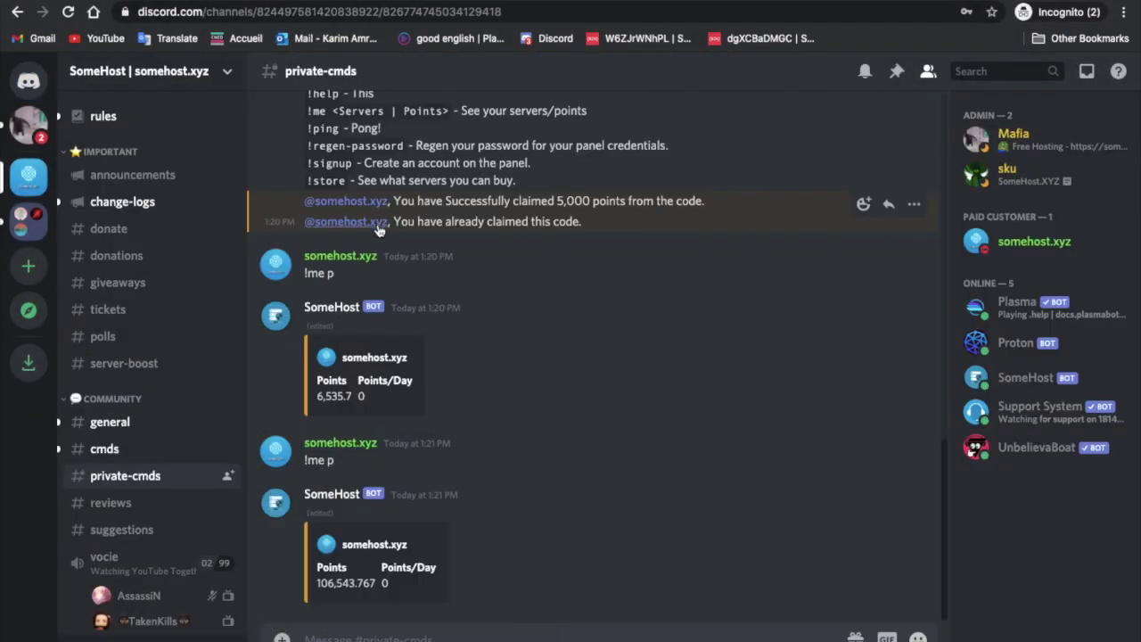
Buy the nodejs4 plan with !buy nodejs4 after discarding a half-typed attempt
text(!buy)
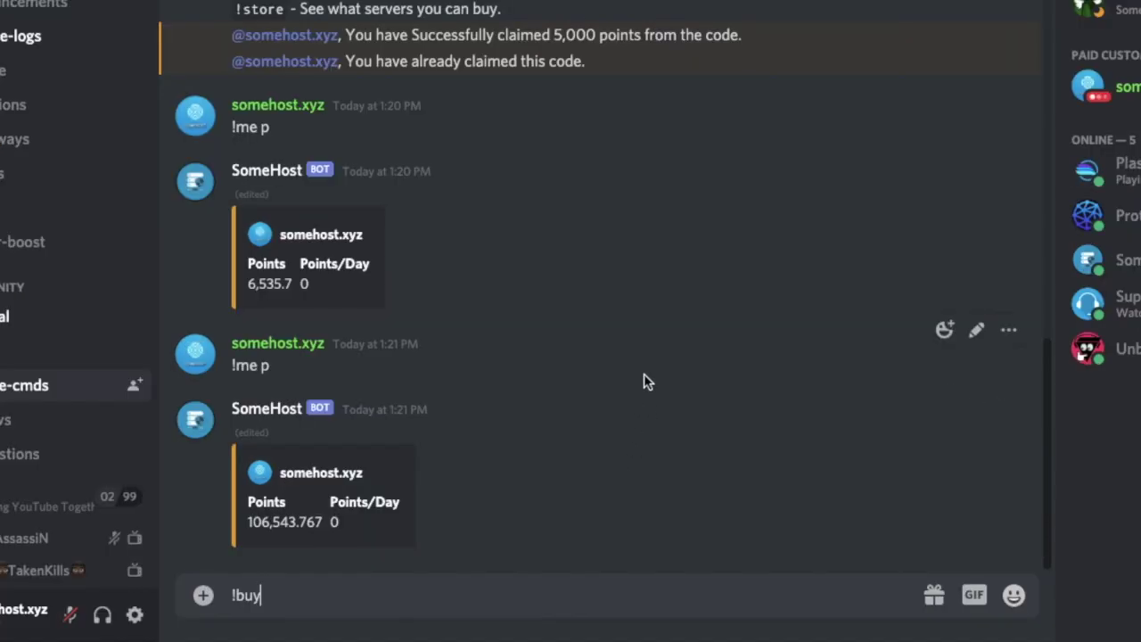
scroll(644, 373, up, 1)
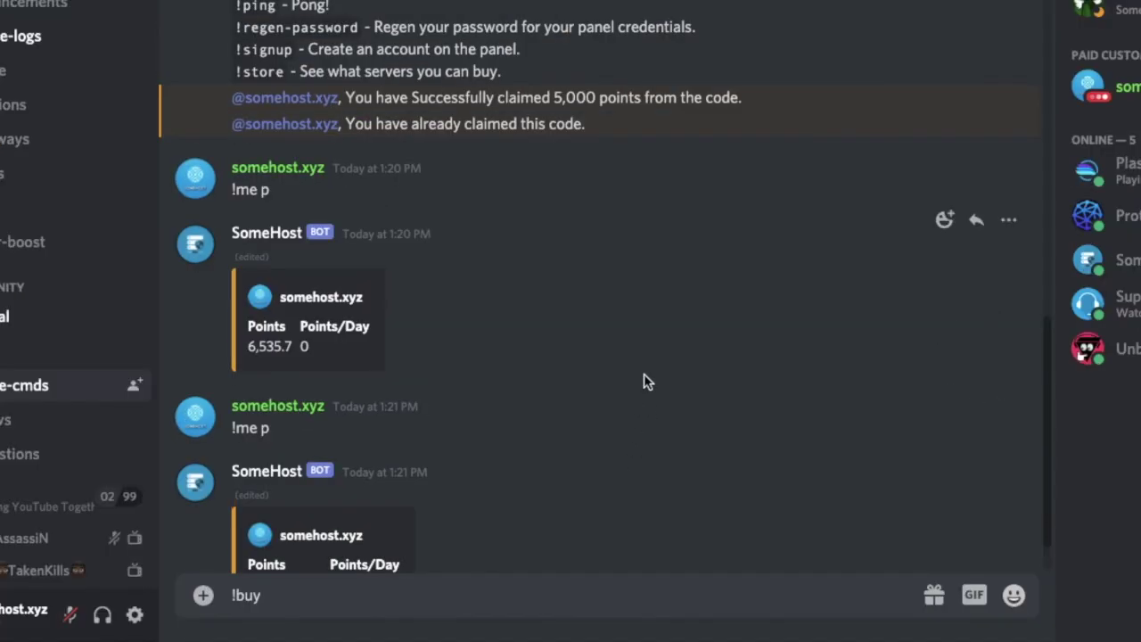
key(Return)
scroll(606, 369, up, 4)
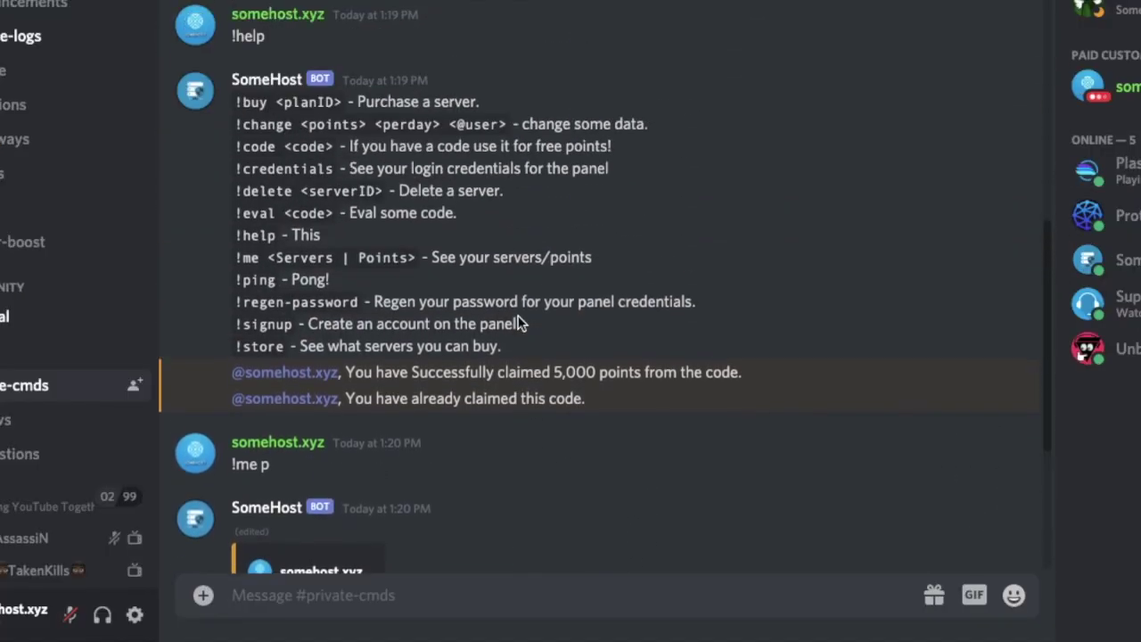
scroll(523, 321, up, 5)
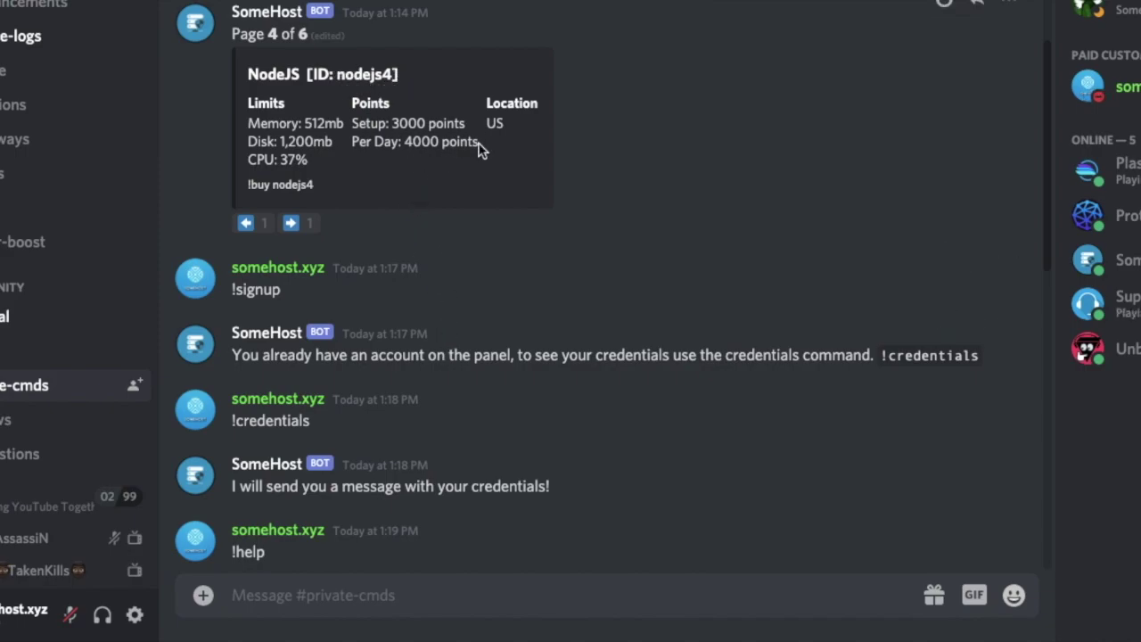
text(!buy nodejs4)
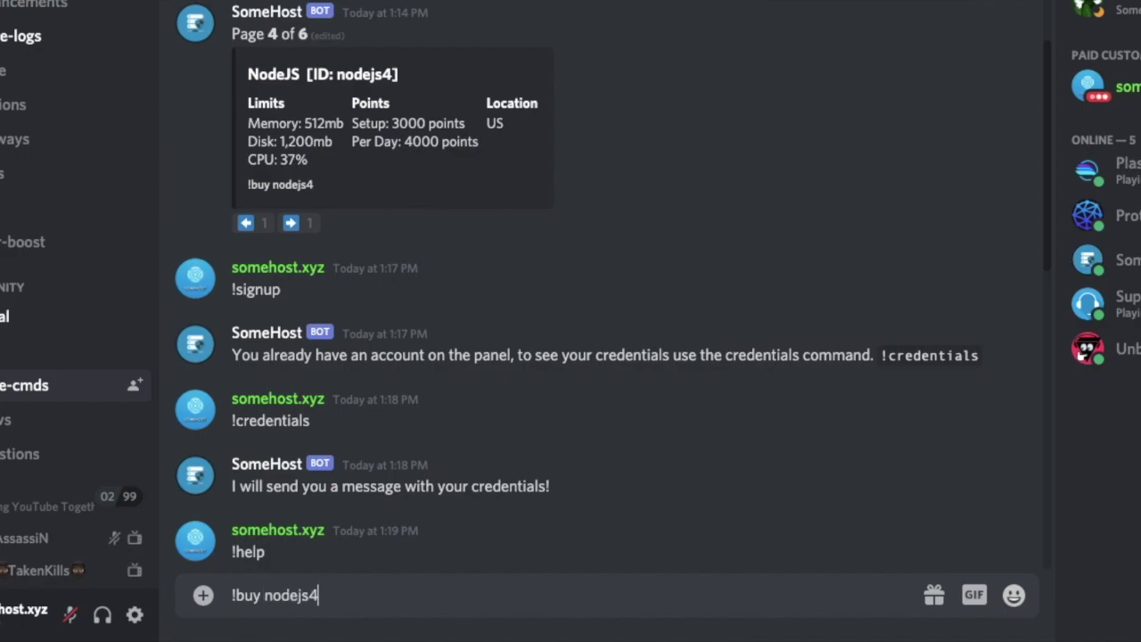
key(Return)
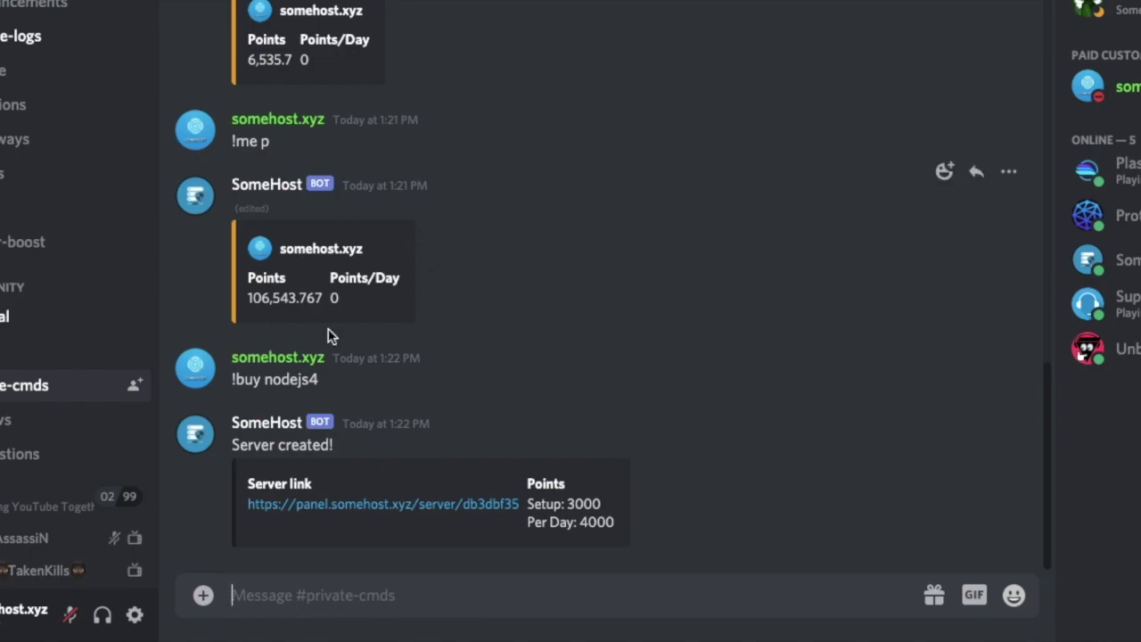
mouse_move(571, 482)
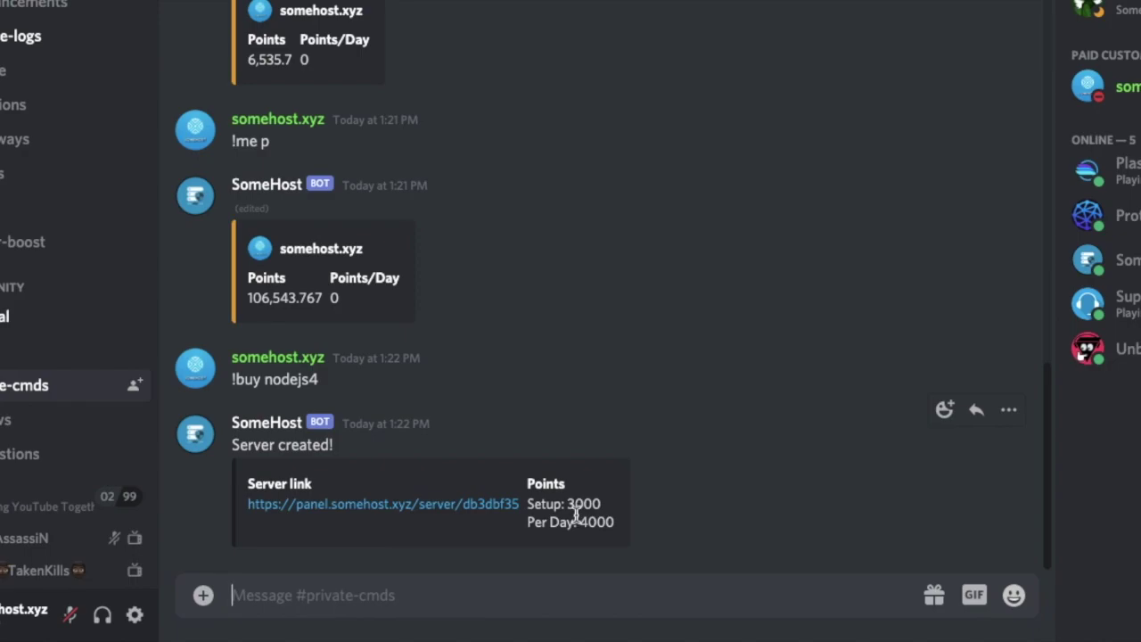
Check remaining points with !me p and highlight the 3000 setup and 4000 daily costs
text(!me p)
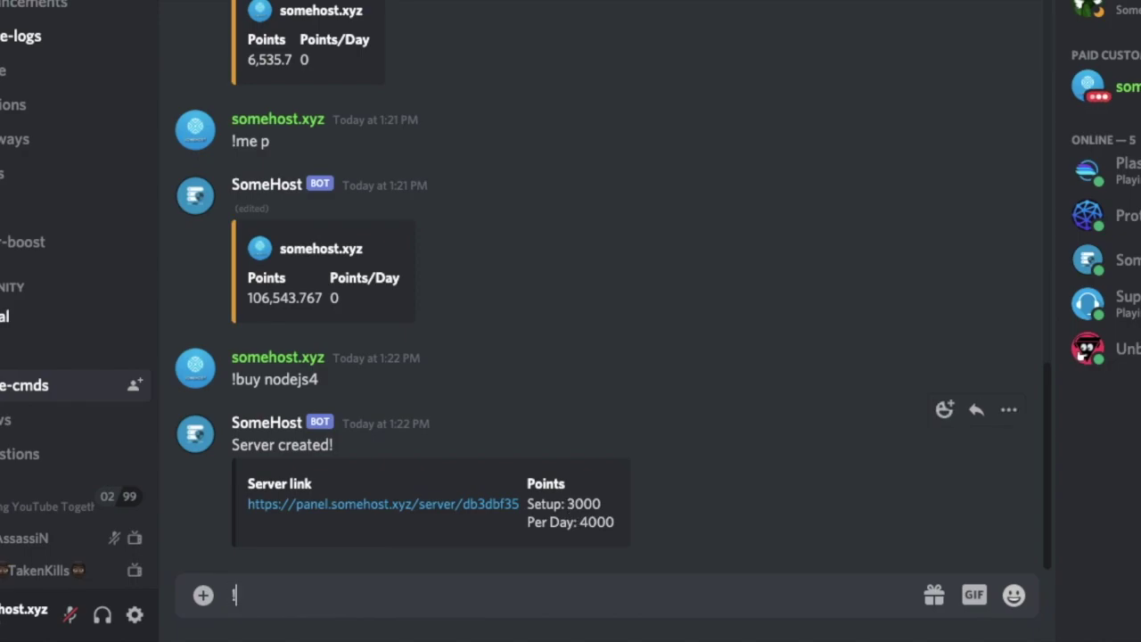
key(Return)
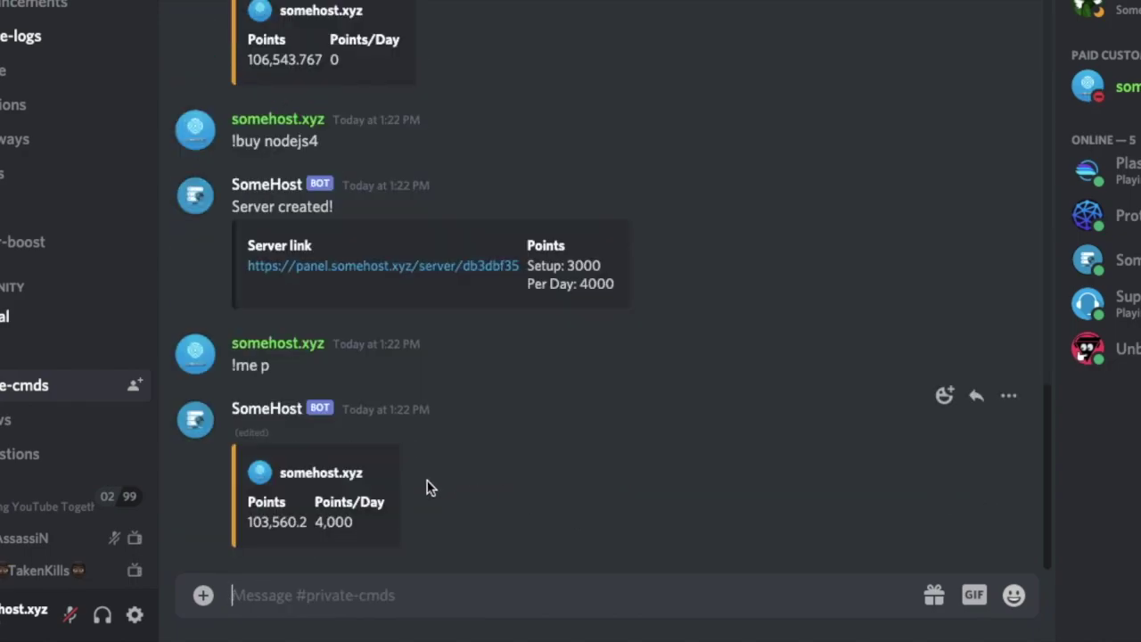
mouse_move(613, 495)
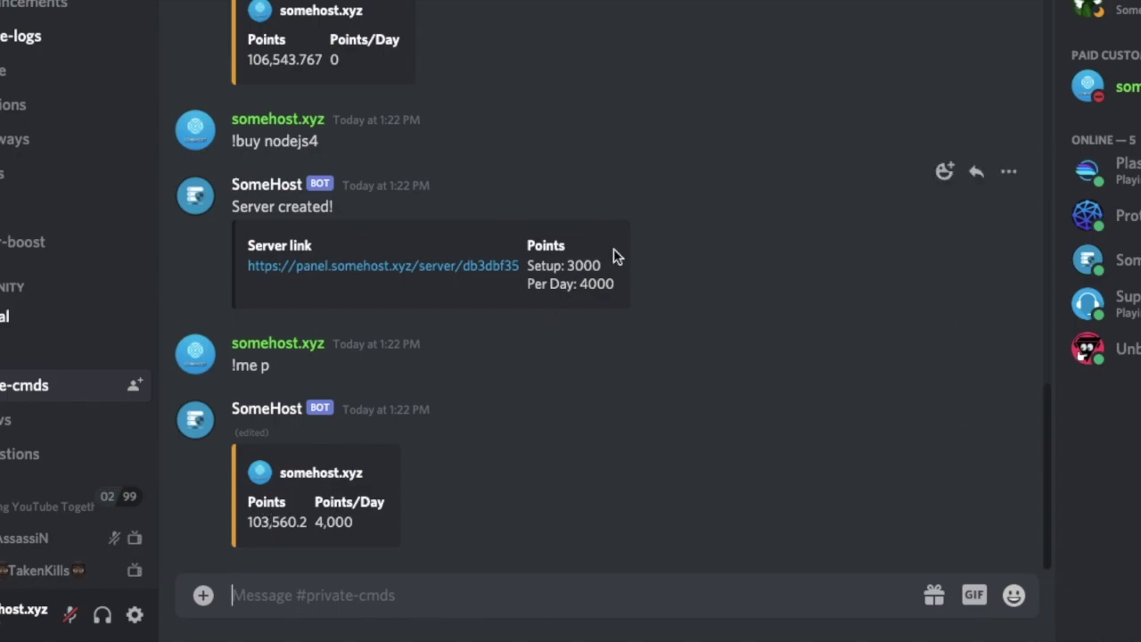
double_click(585, 265)
click(743, 406)
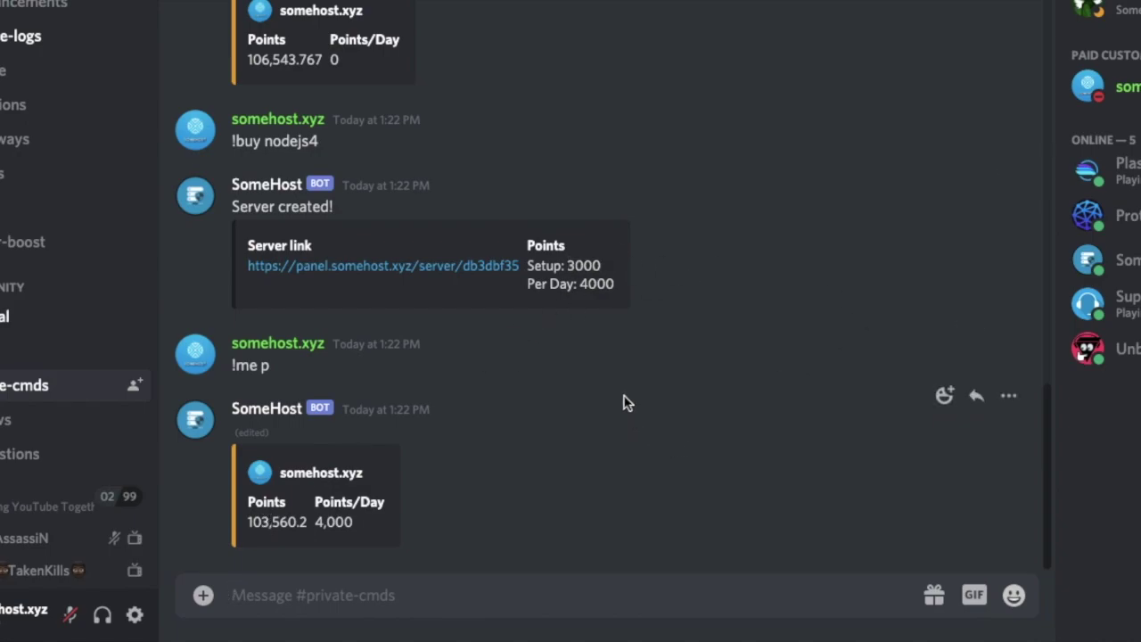
drag(528, 283, 616, 283)
click(657, 295)
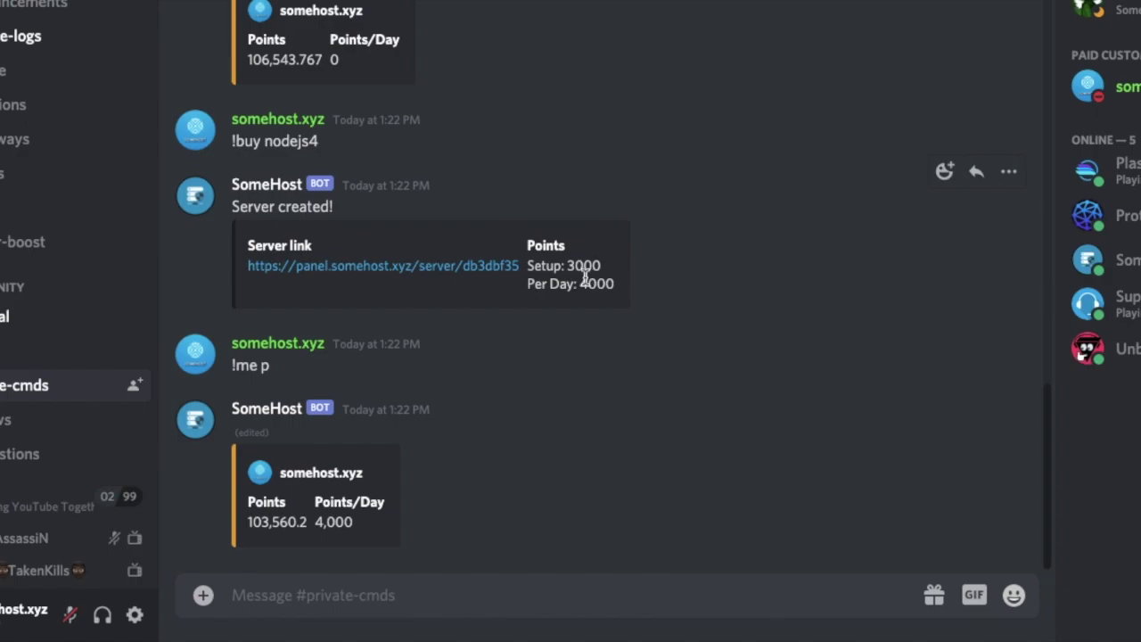
double_click(597, 285)
mouse_move(530, 432)
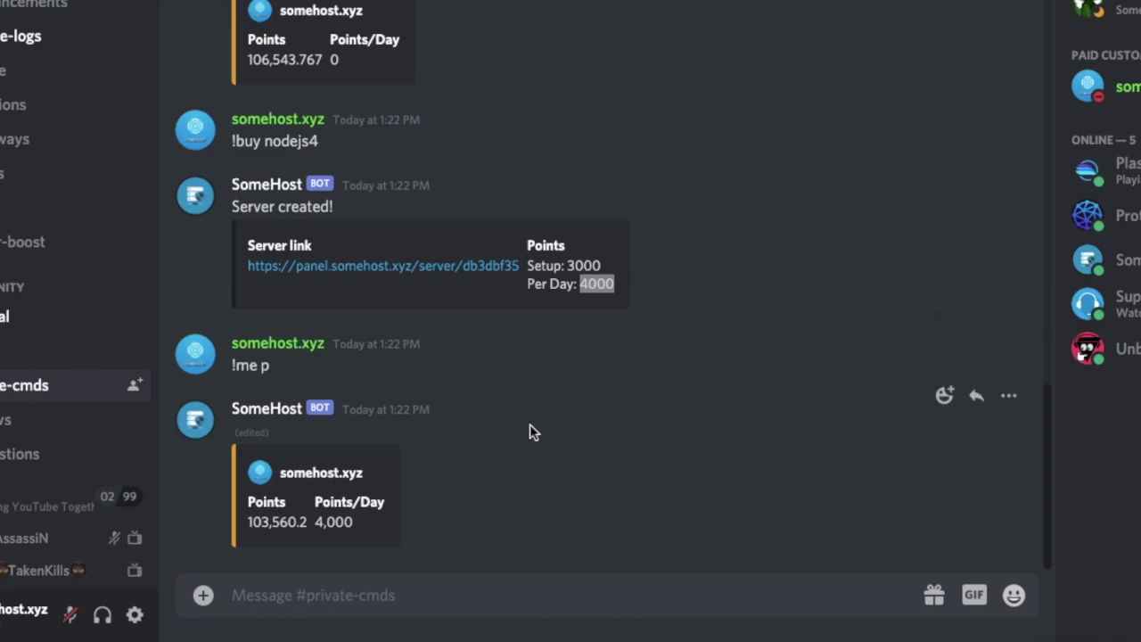
click(634, 432)
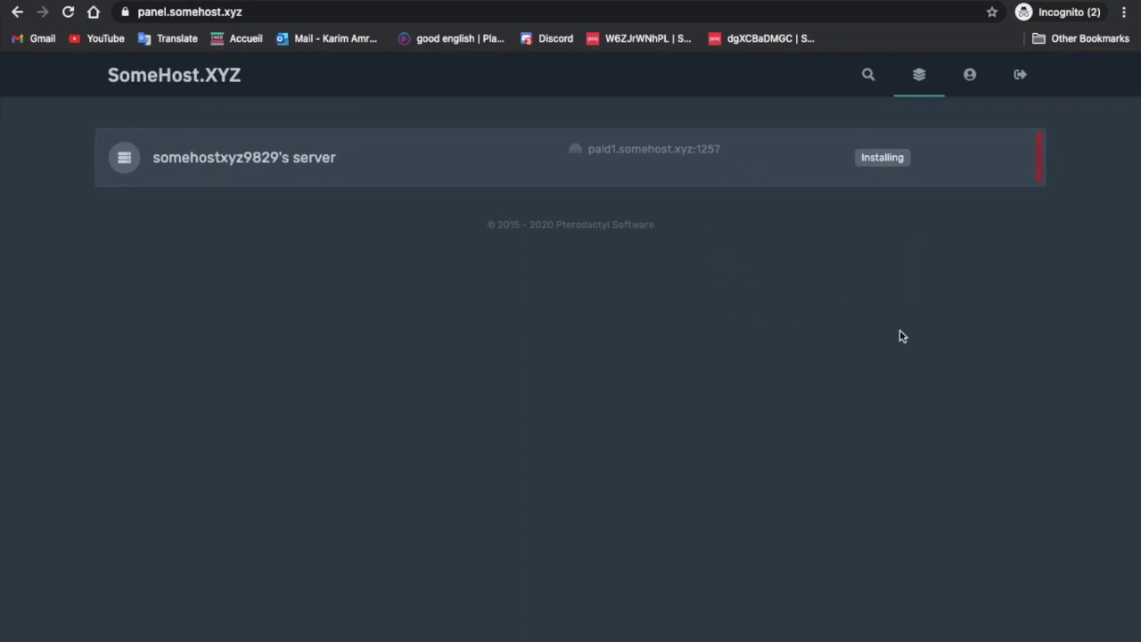
Open somehostxyz9829's server, inspect the empty GIT URL startup variable, and return to the console
click(835, 179)
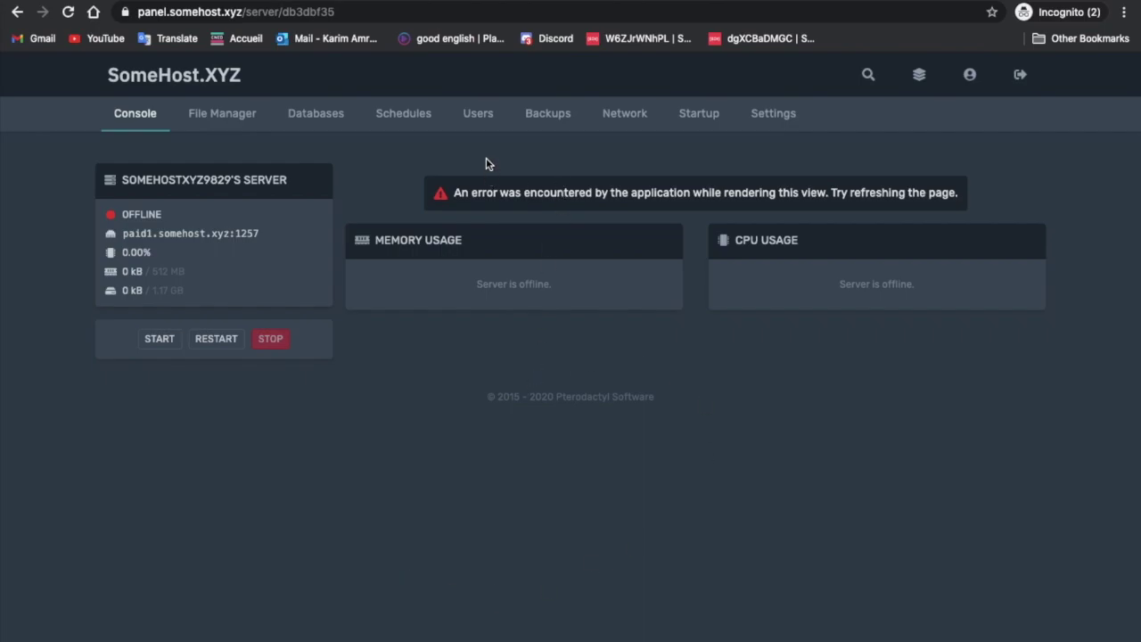
click(688, 119)
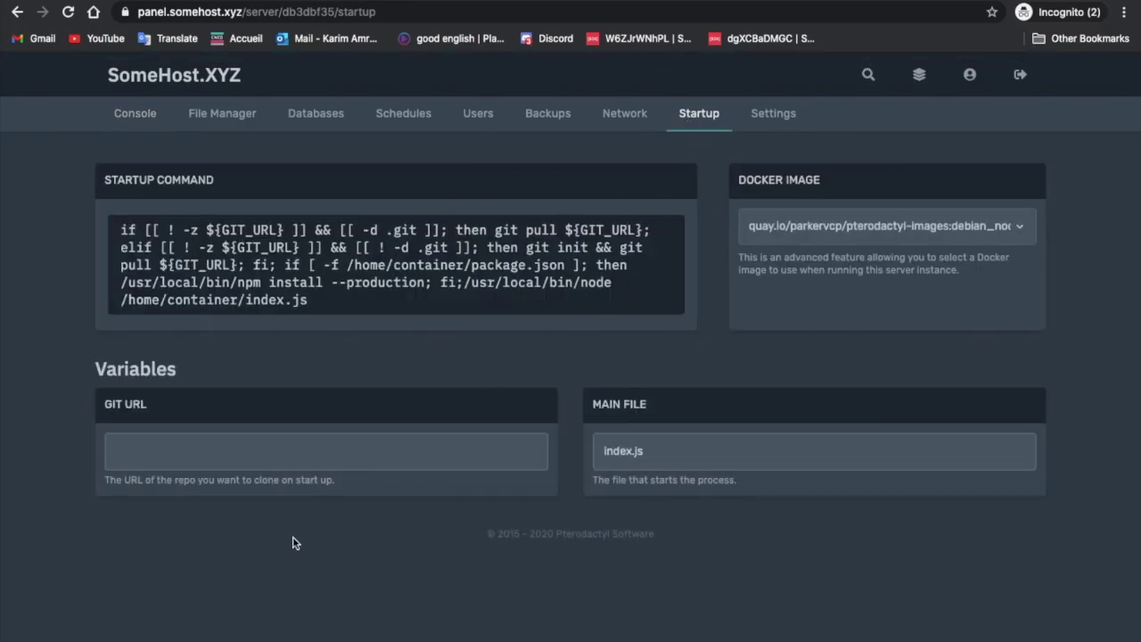
click(352, 439)
click(543, 575)
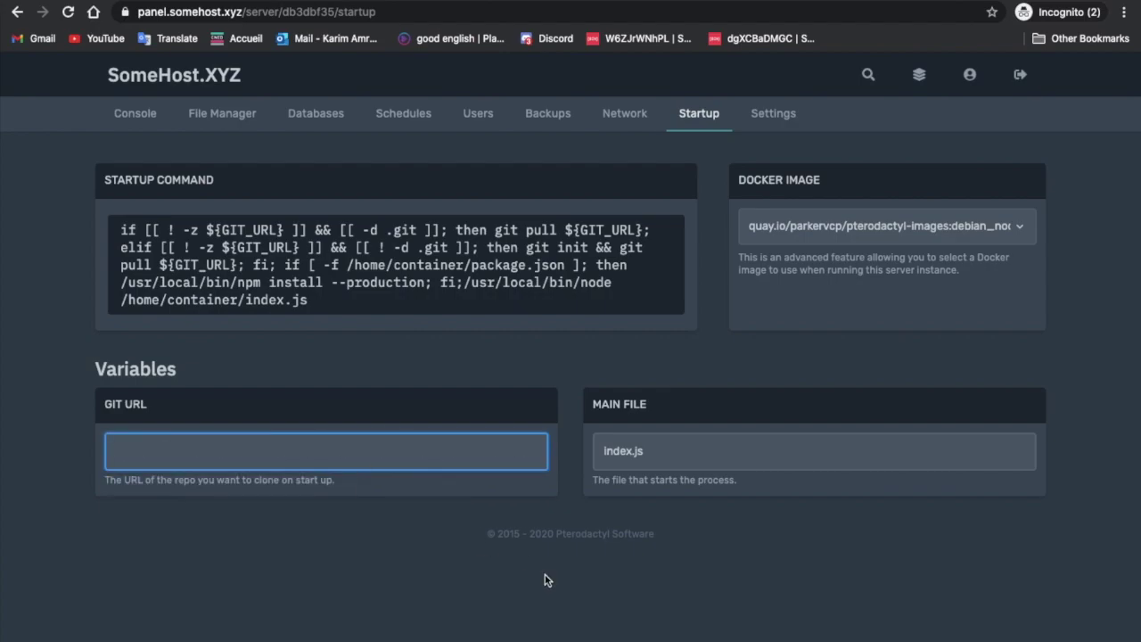
click(135, 114)
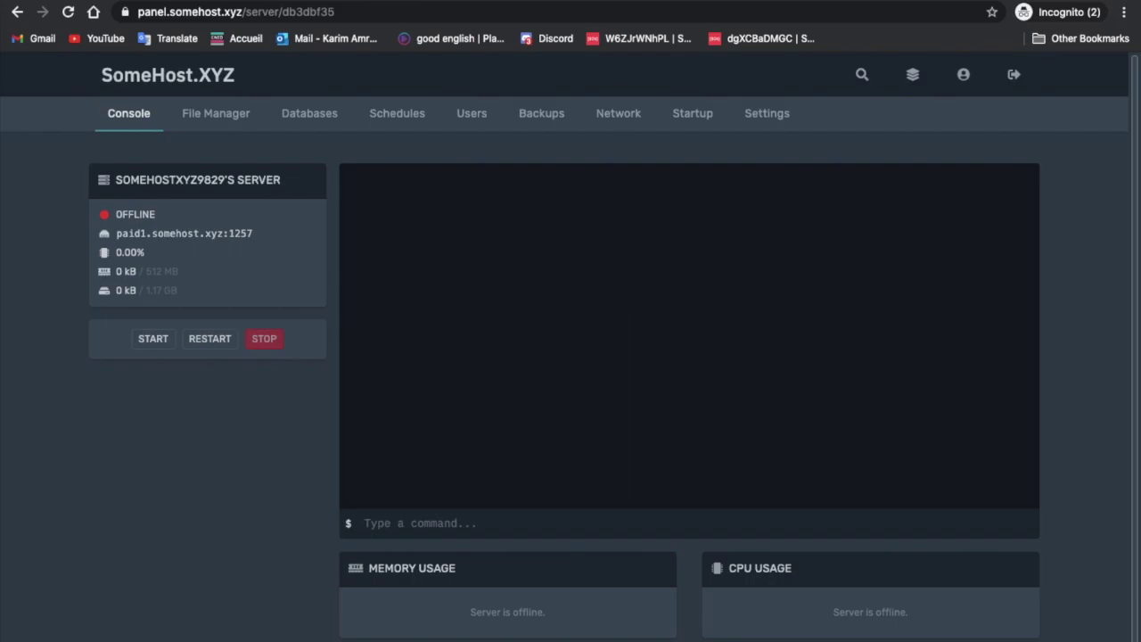
key(ctrl+t)
Search for GitHub, go to the site and sign in to reach the repository dashboard
text(github)
mouse_move(335, 69)
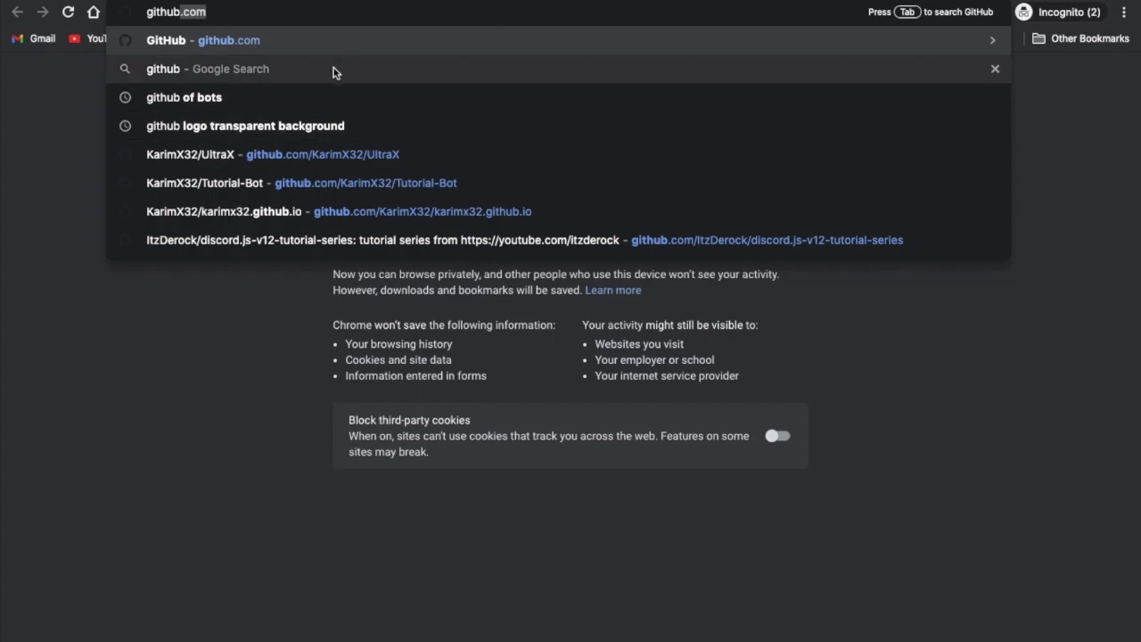
click(303, 63)
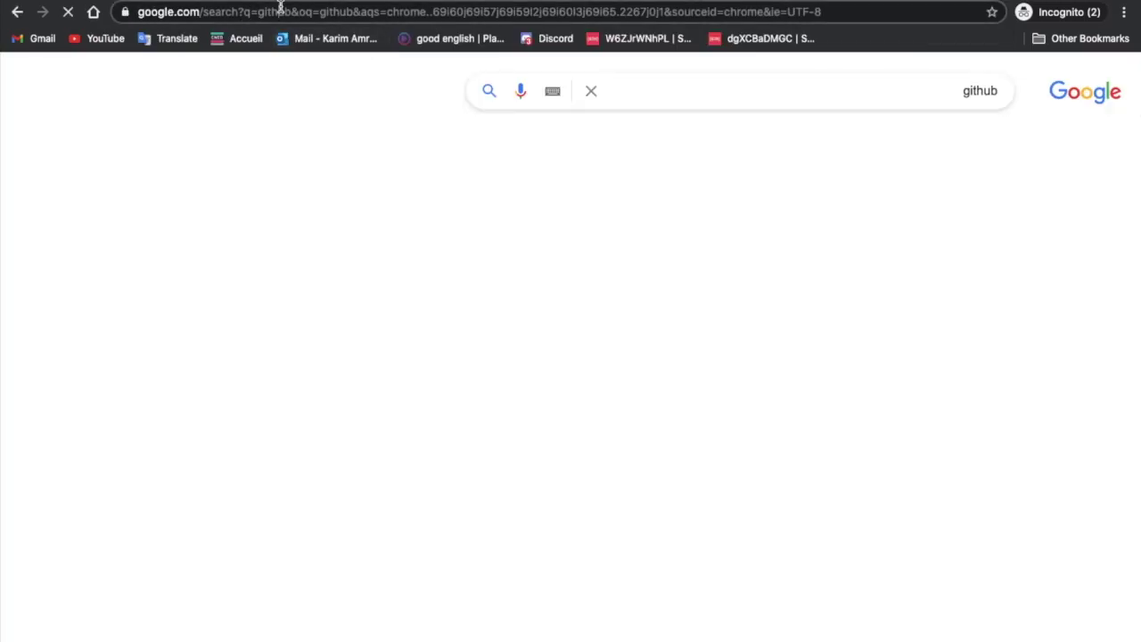
click(688, 228)
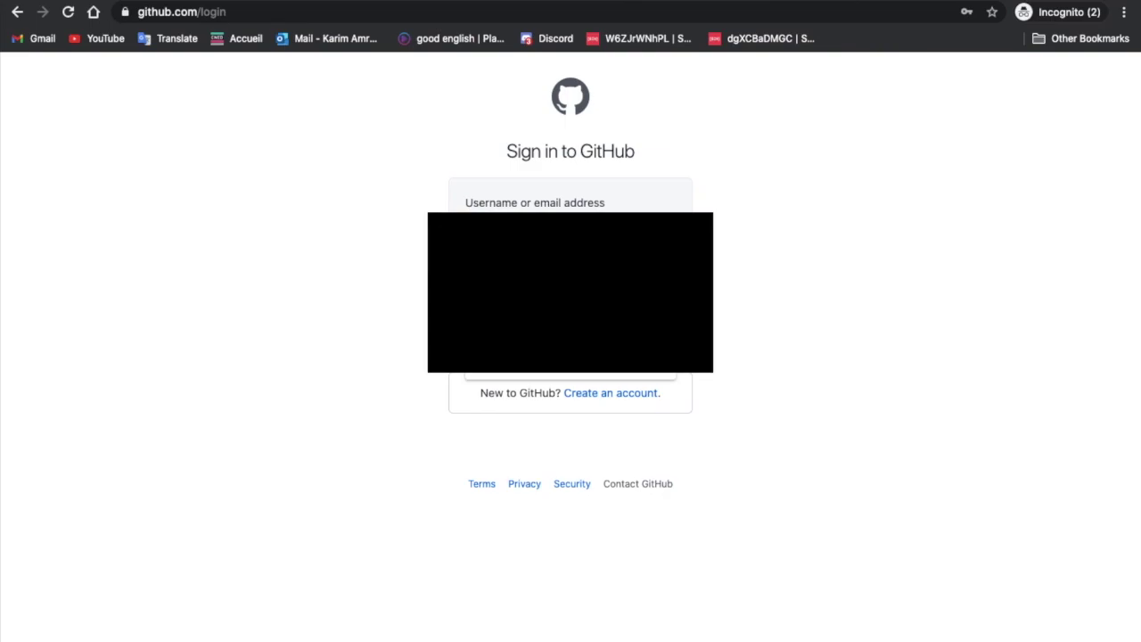
key(Return)
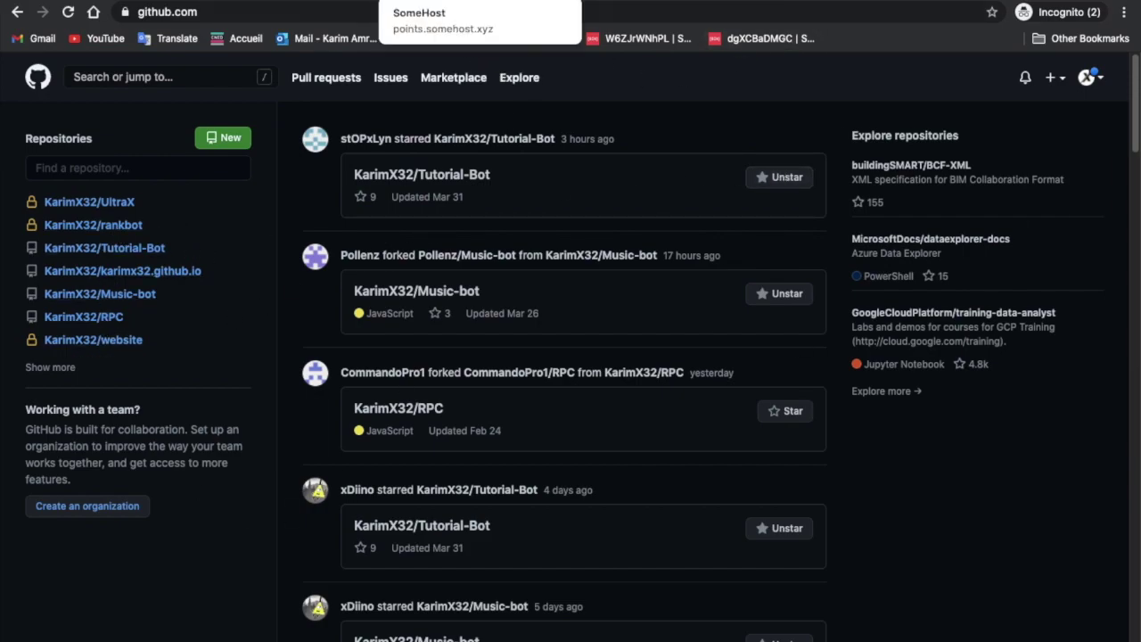
click(432, 3)
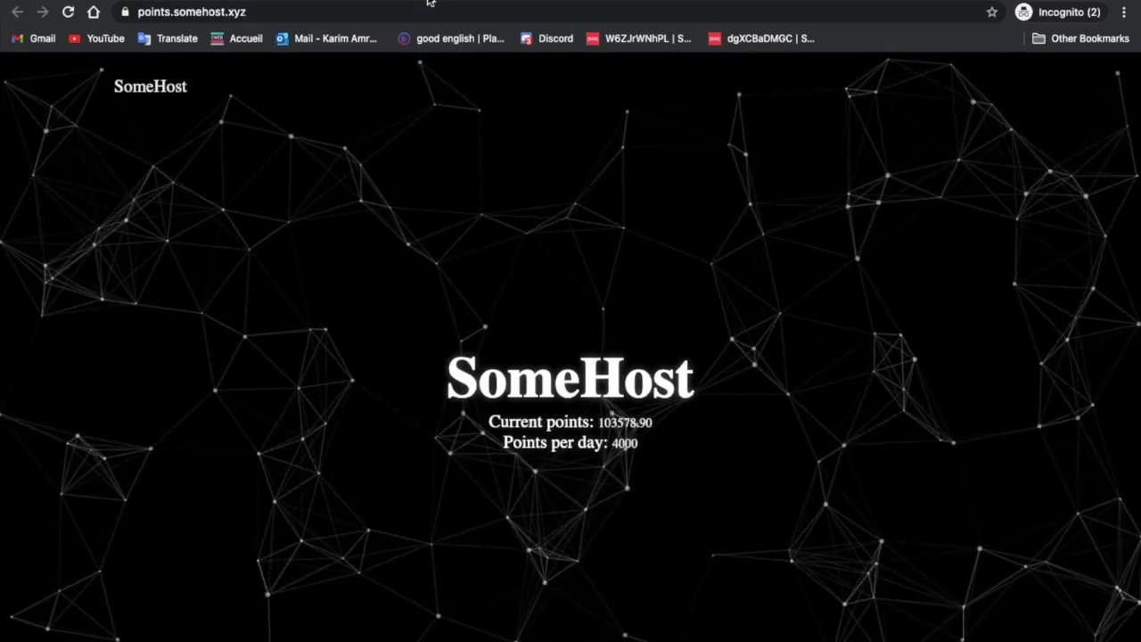
key(ctrl+Tab)
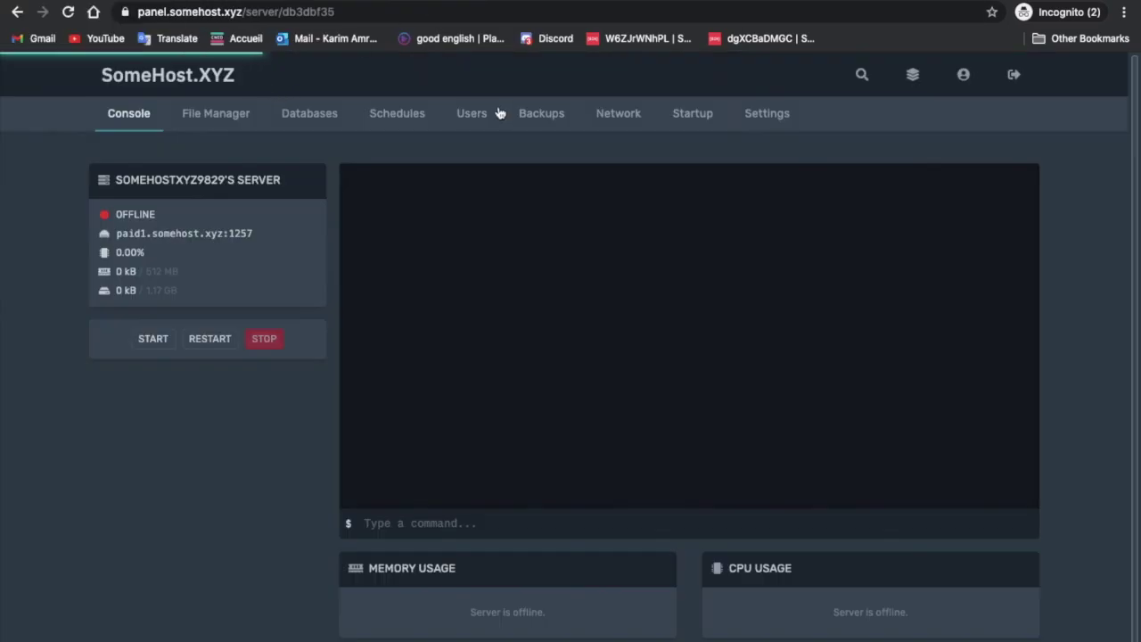
click(698, 122)
click(214, 441)
text(https)
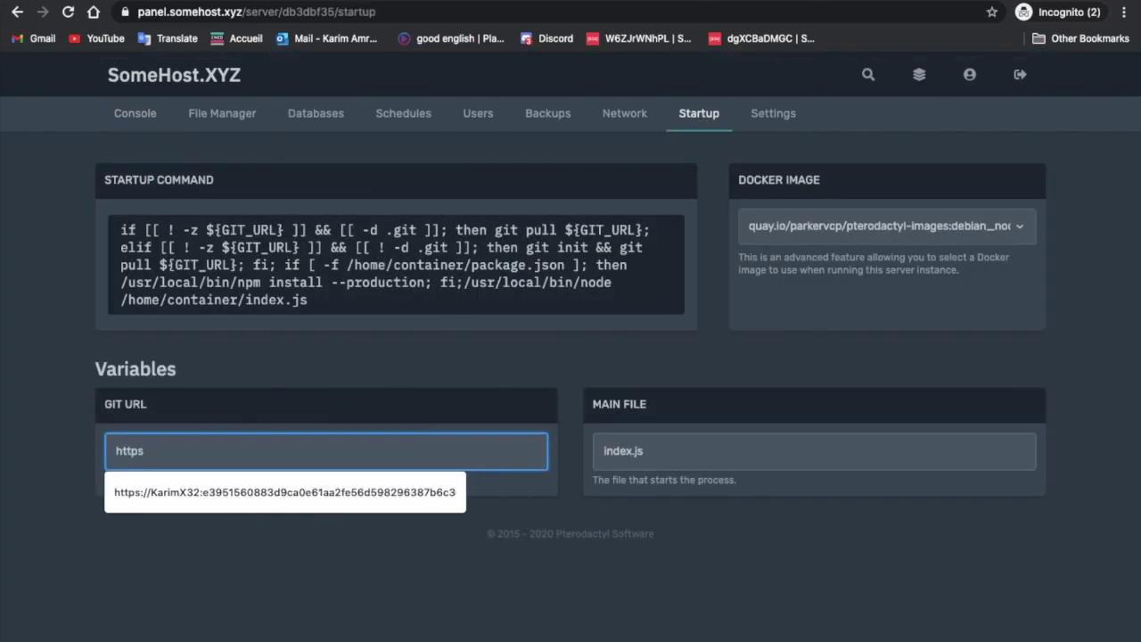
text(://)
text(@)
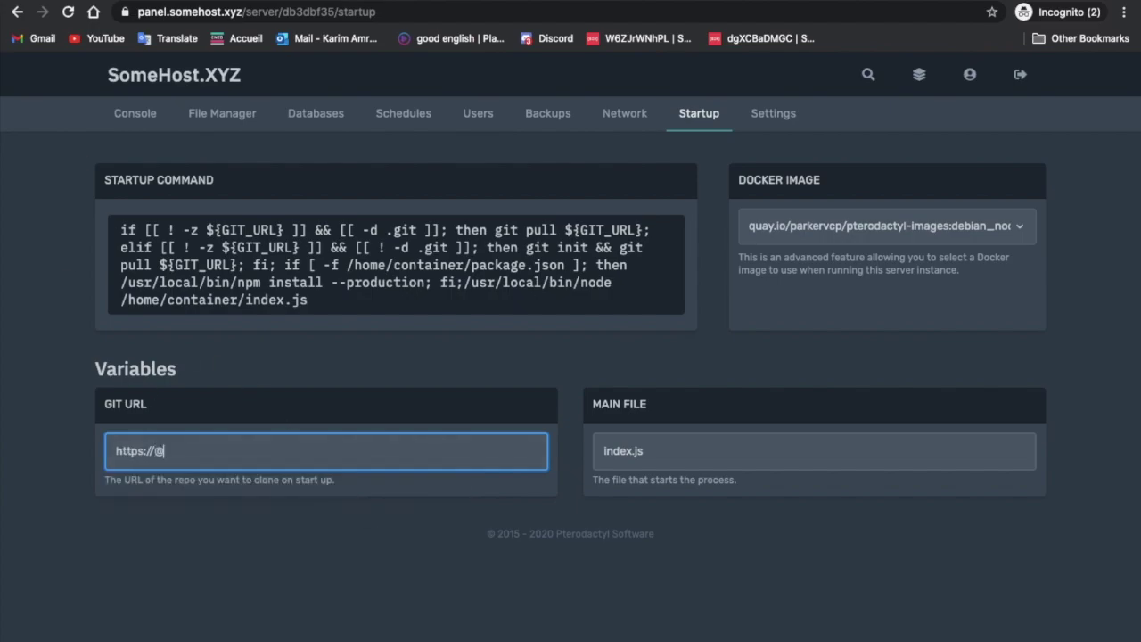
text(github.c)
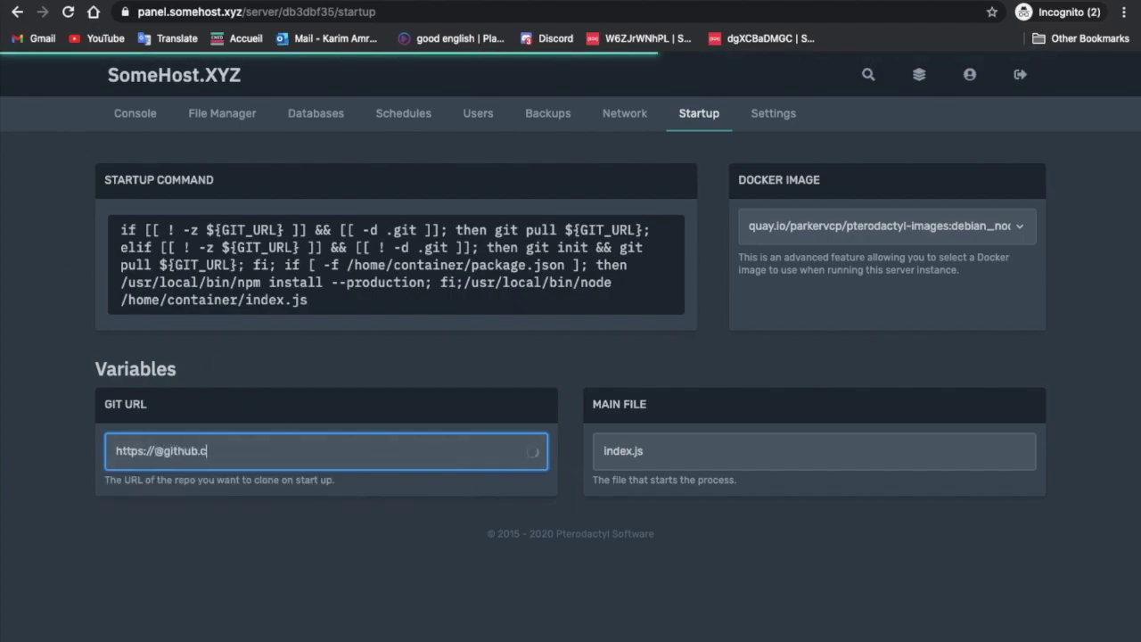
text(om/)
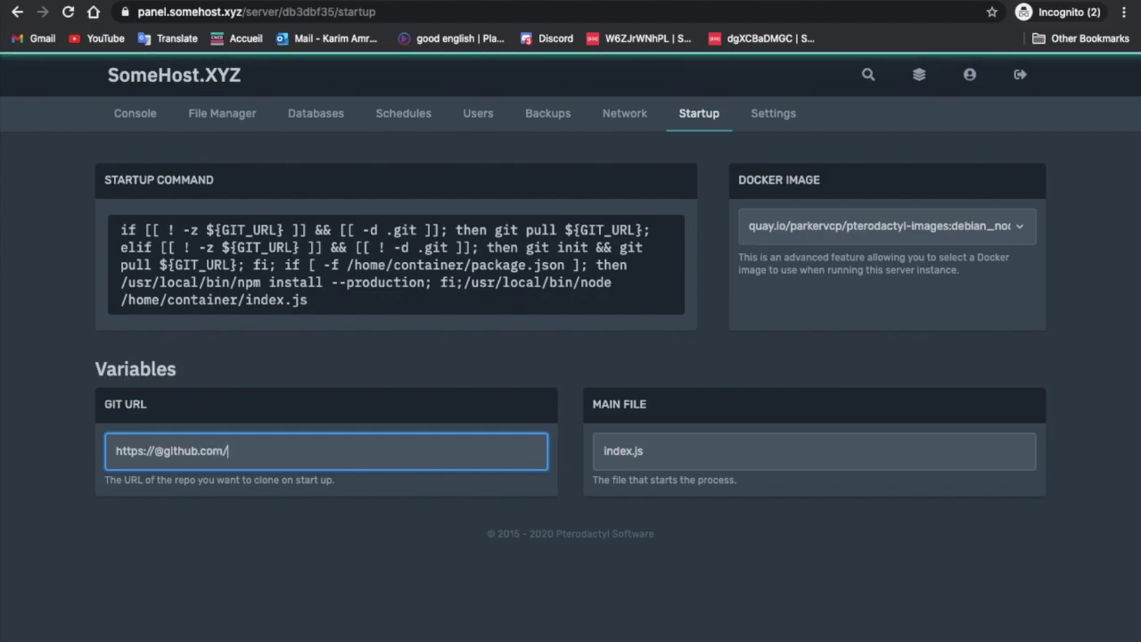
text(user)
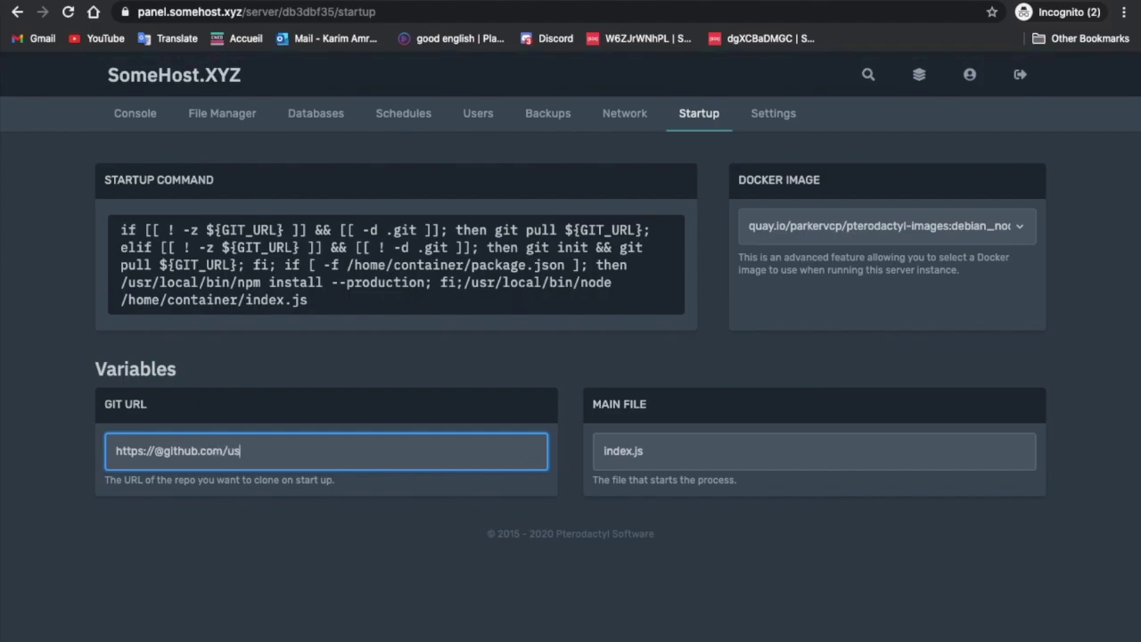
text(name)
Clear the GIT URL field and send the -giturl help command in Discord
key(ctrl+a)
key(BackSpace)
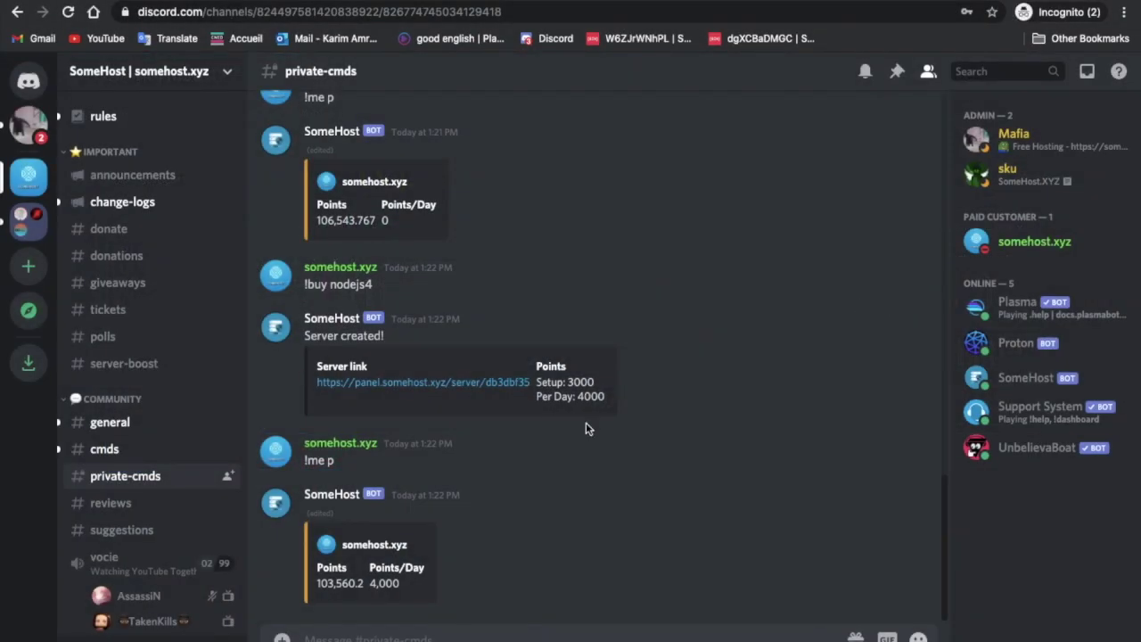
text(!)
text(l)
key(Return)
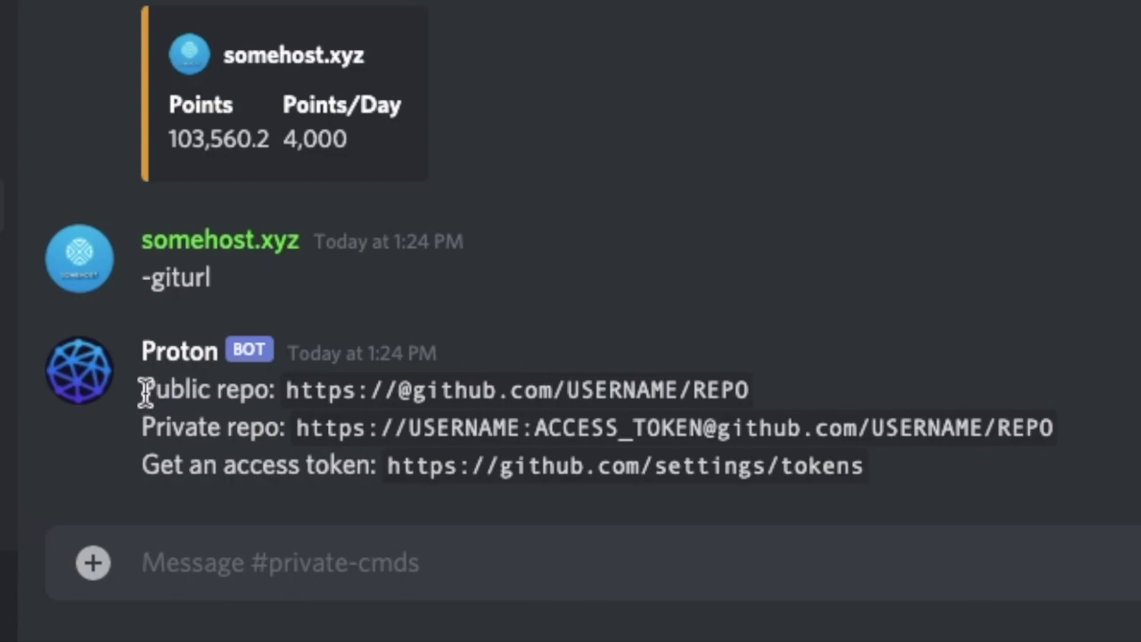
Highlight the public URL, the private URL's username-and-token part, and the access-token link in the bot's reply
drag(141, 390, 523, 390)
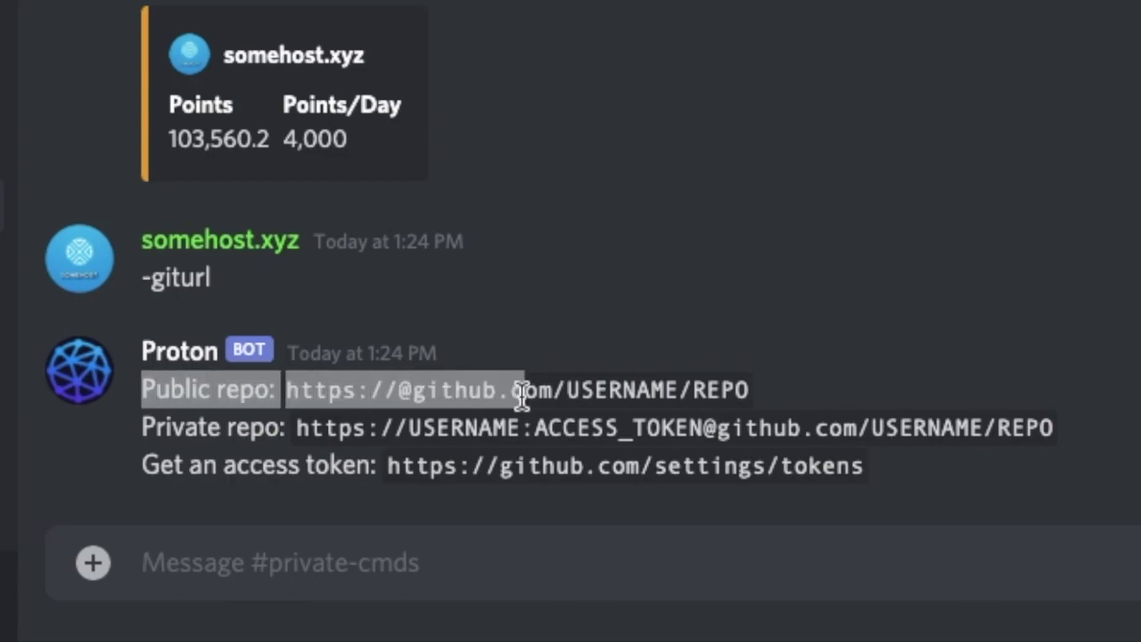
click(509, 390)
drag(412, 389, 740, 390)
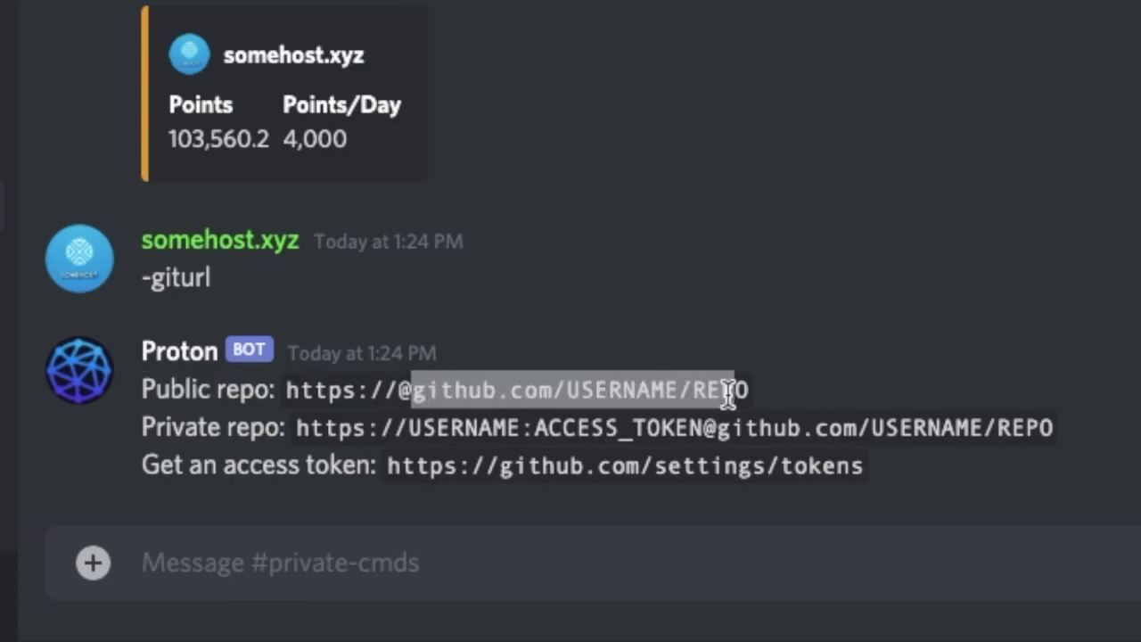
click(309, 429)
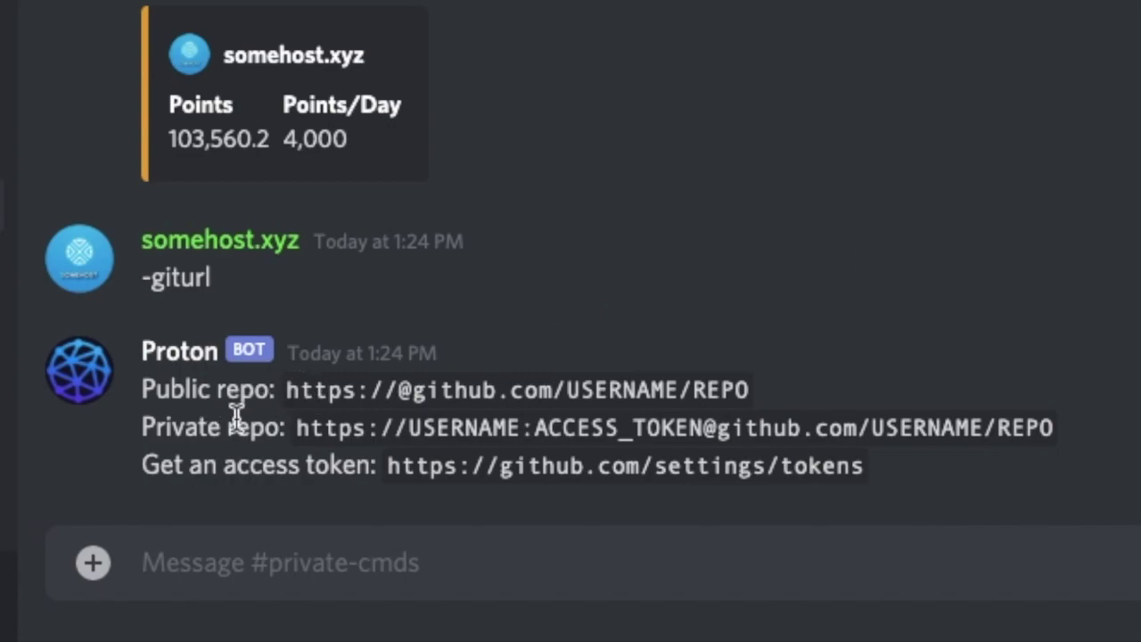
drag(207, 428, 755, 433)
click(756, 434)
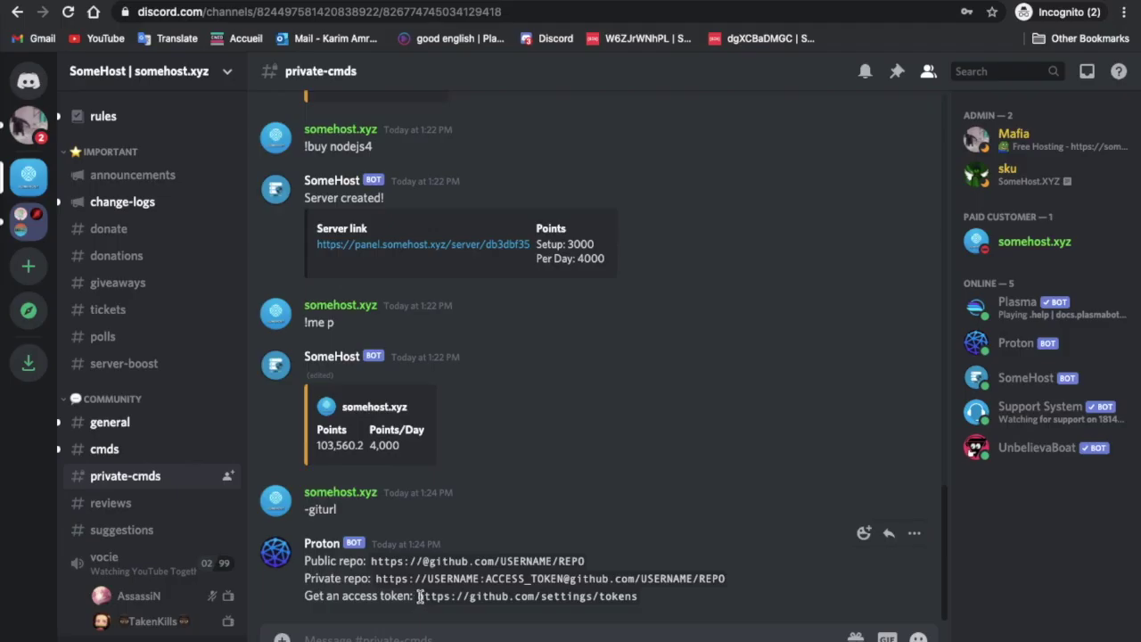
drag(418, 596, 718, 603)
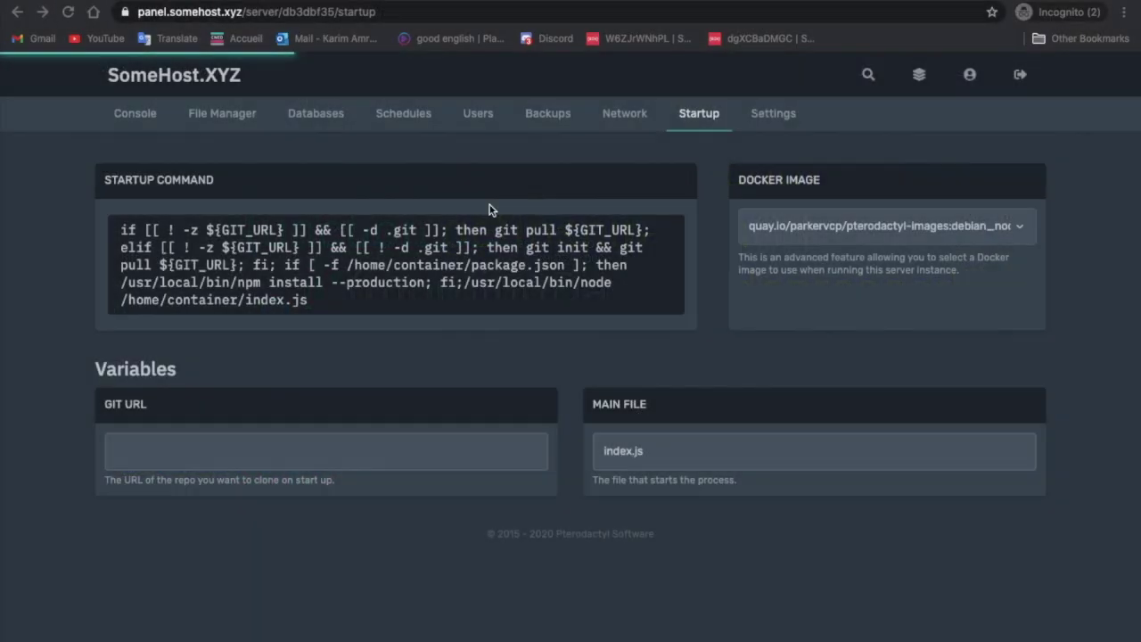
click(325, 452)
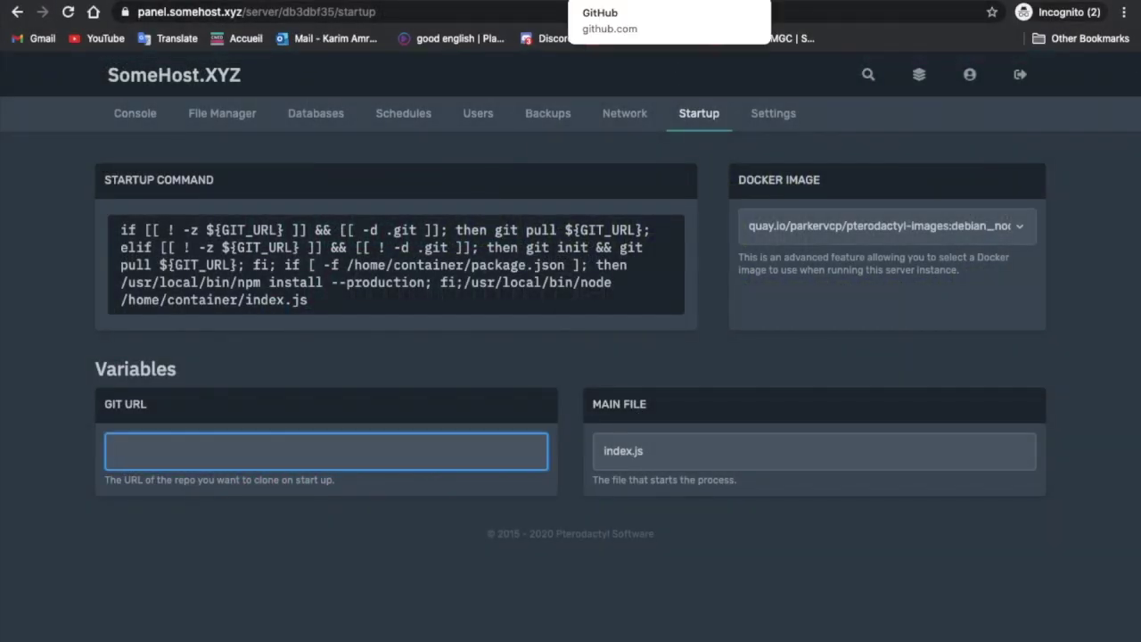
Go to GitHub's personal access tokens page at settings/tokens
click(648, 2)
click(254, 16)
text(settings/tokens)
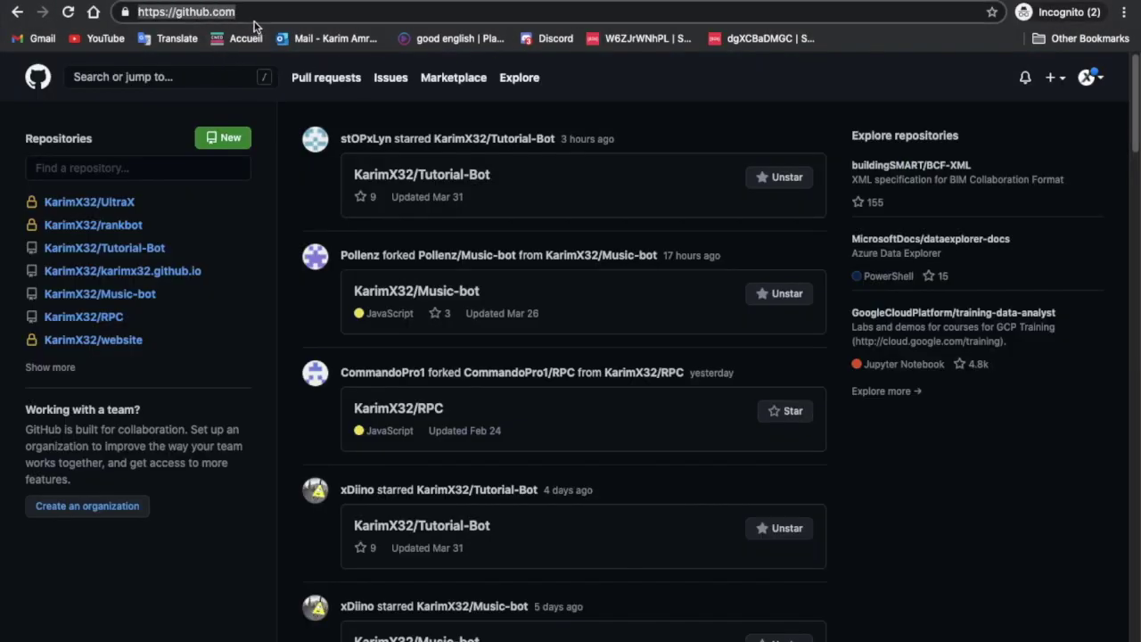
key(Return)
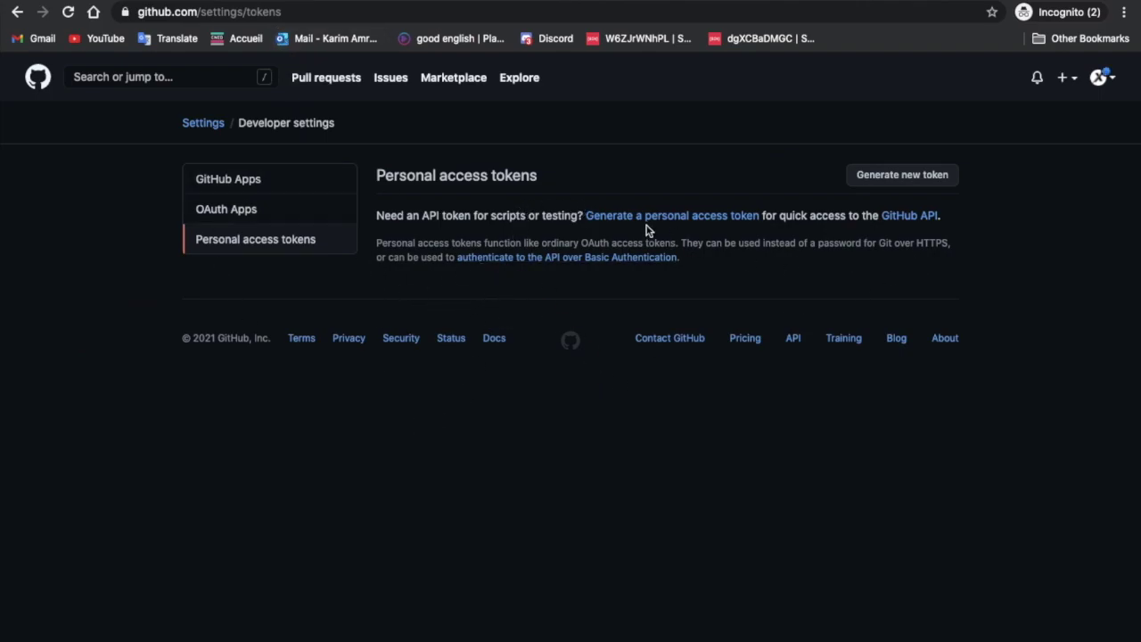
Generate a new personal access token noted MonkeDev with full repo scope
click(615, 218)
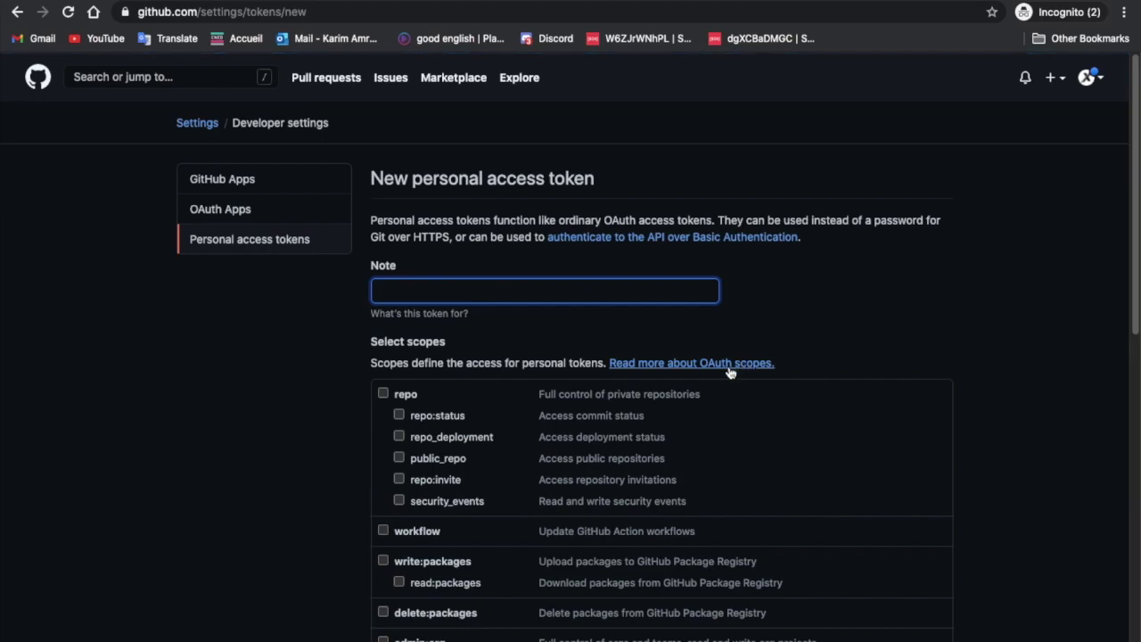
scroll(729, 372, down, 1)
click(445, 234)
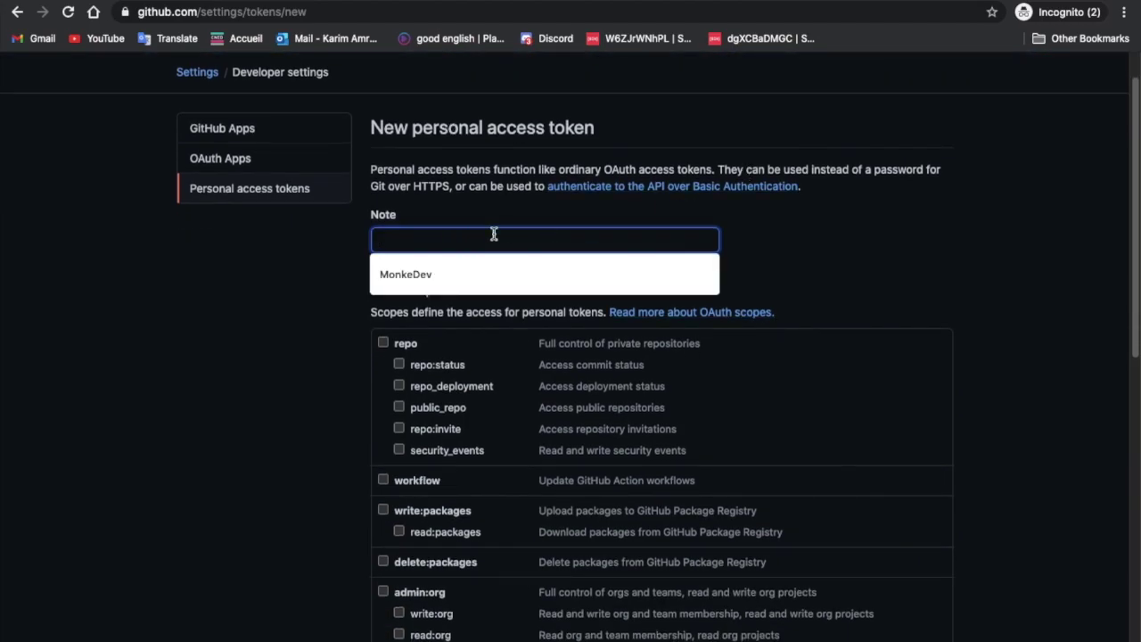
click(466, 273)
scroll(714, 267, down, 1)
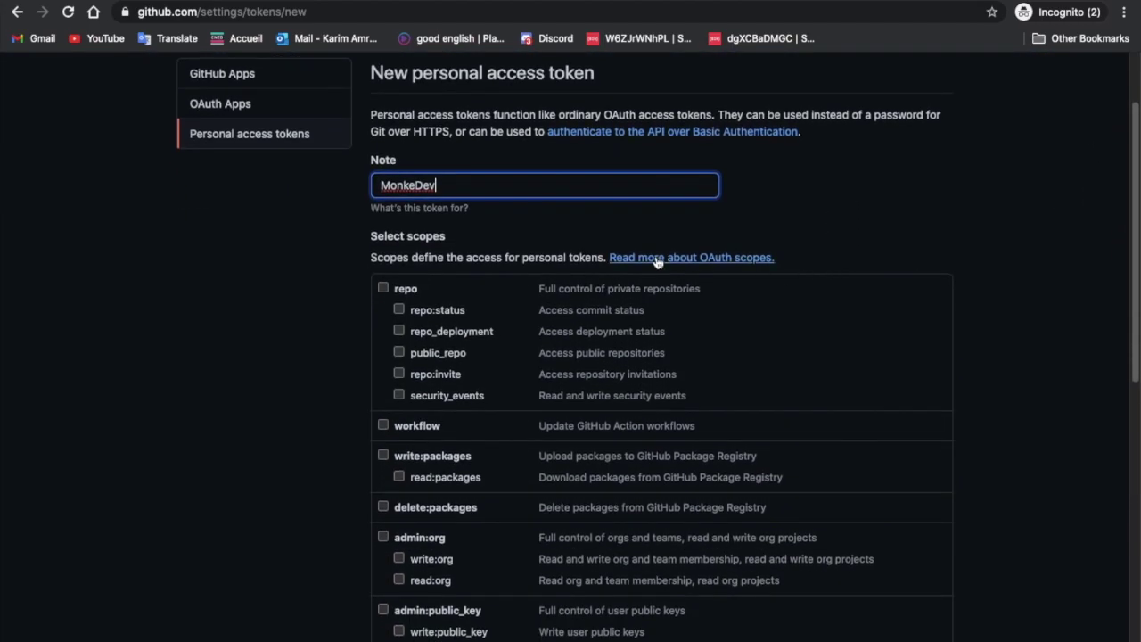
click(383, 289)
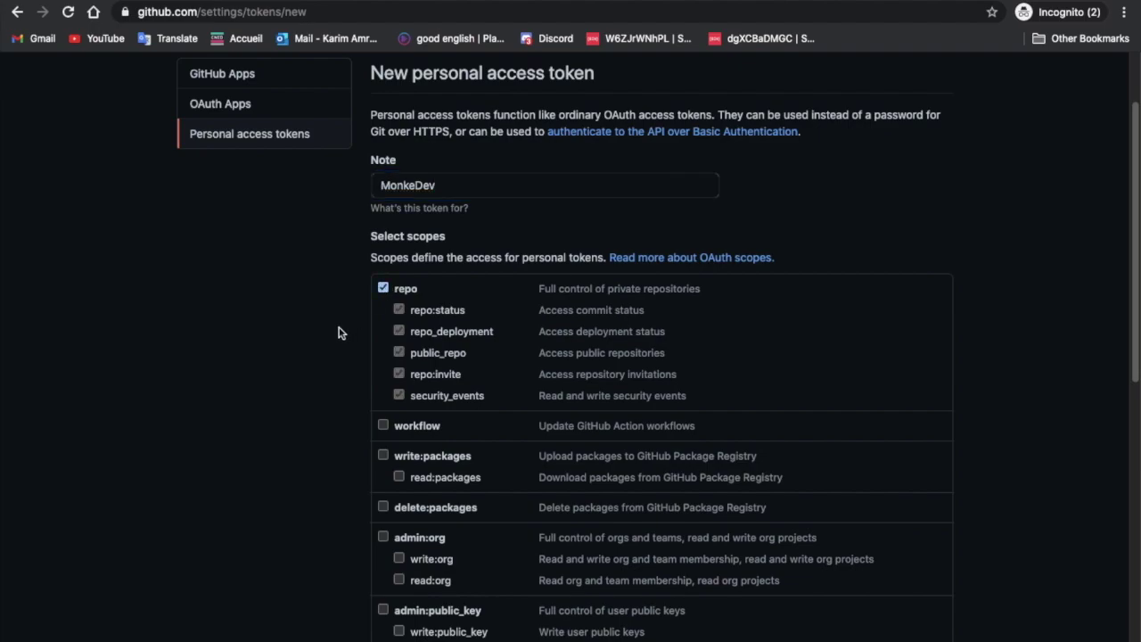
scroll(339, 331, down, 10)
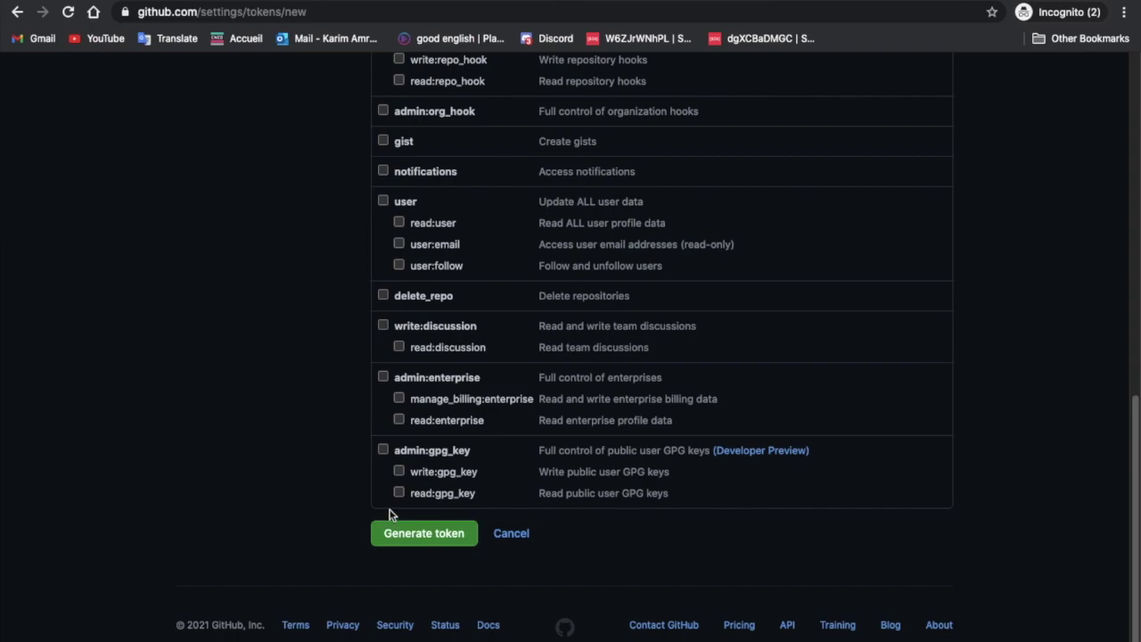
click(394, 543)
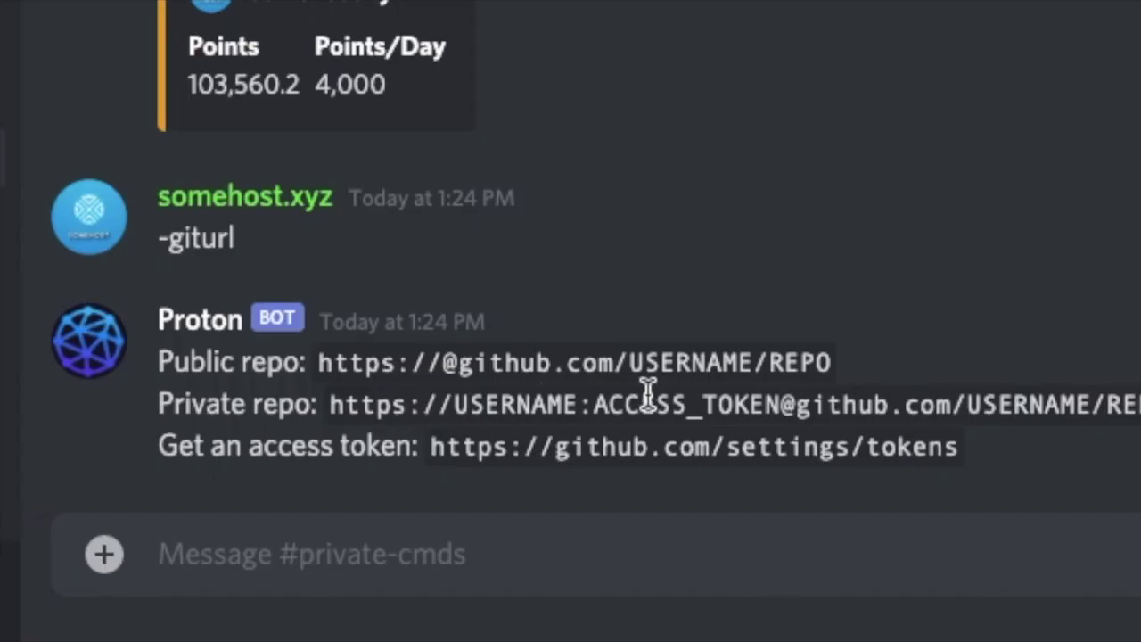
click(404, 635)
text(ht)
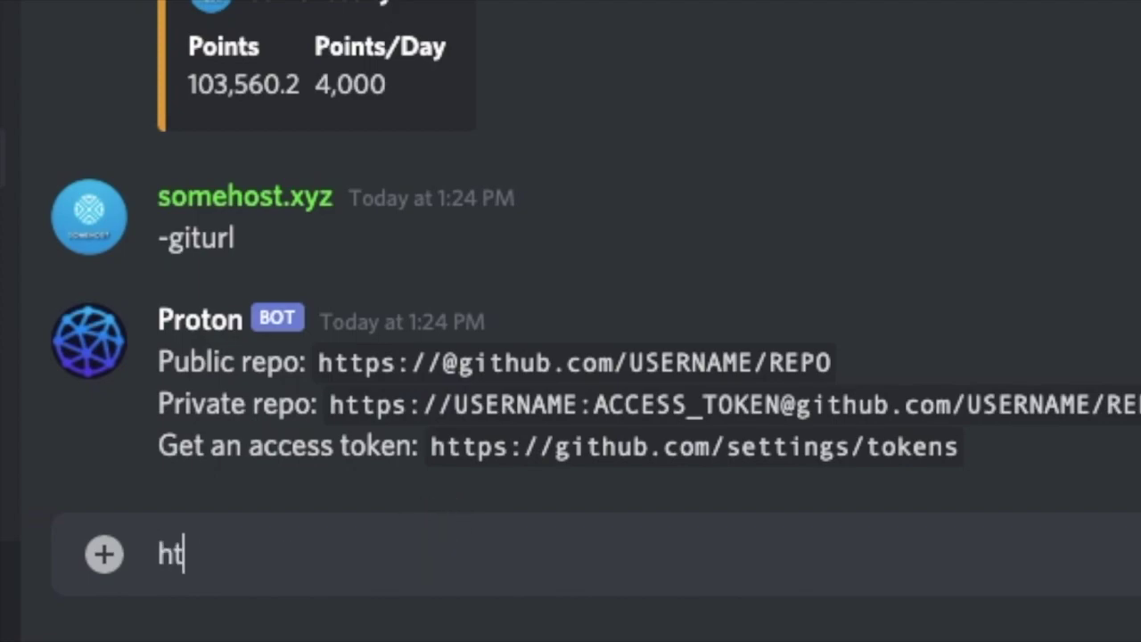
text(tps://)
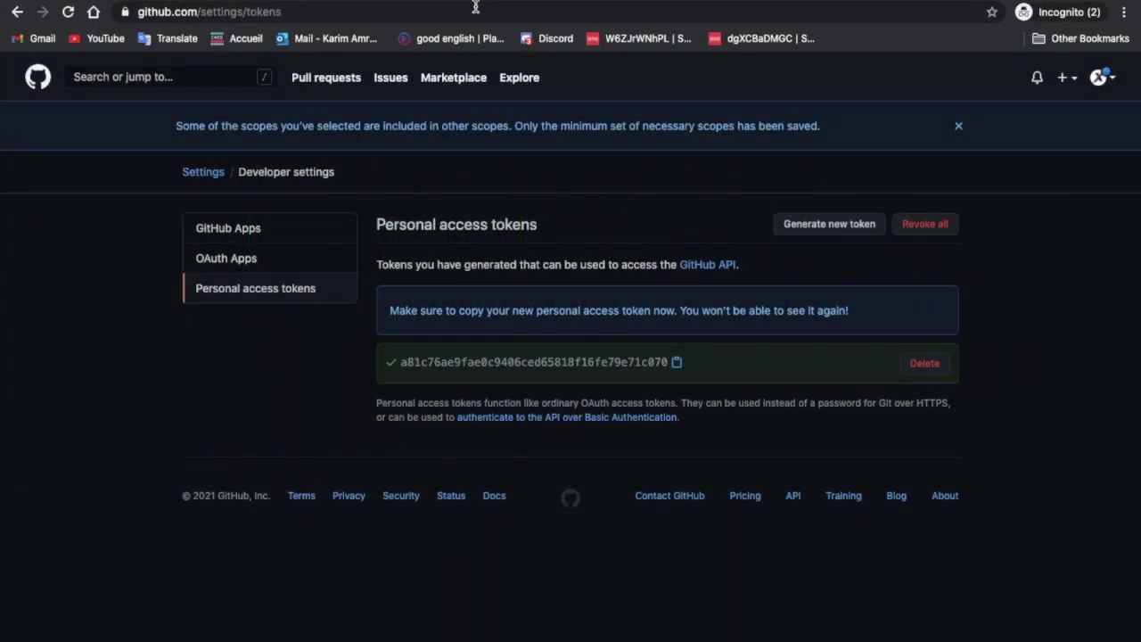
click(1104, 80)
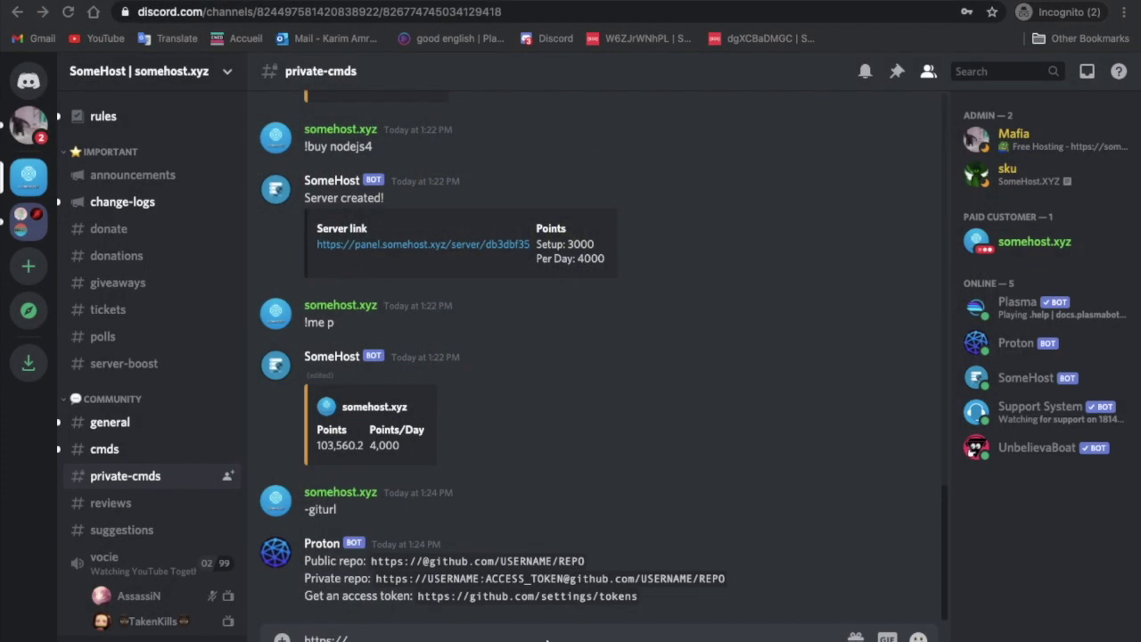
text(KarimX3)
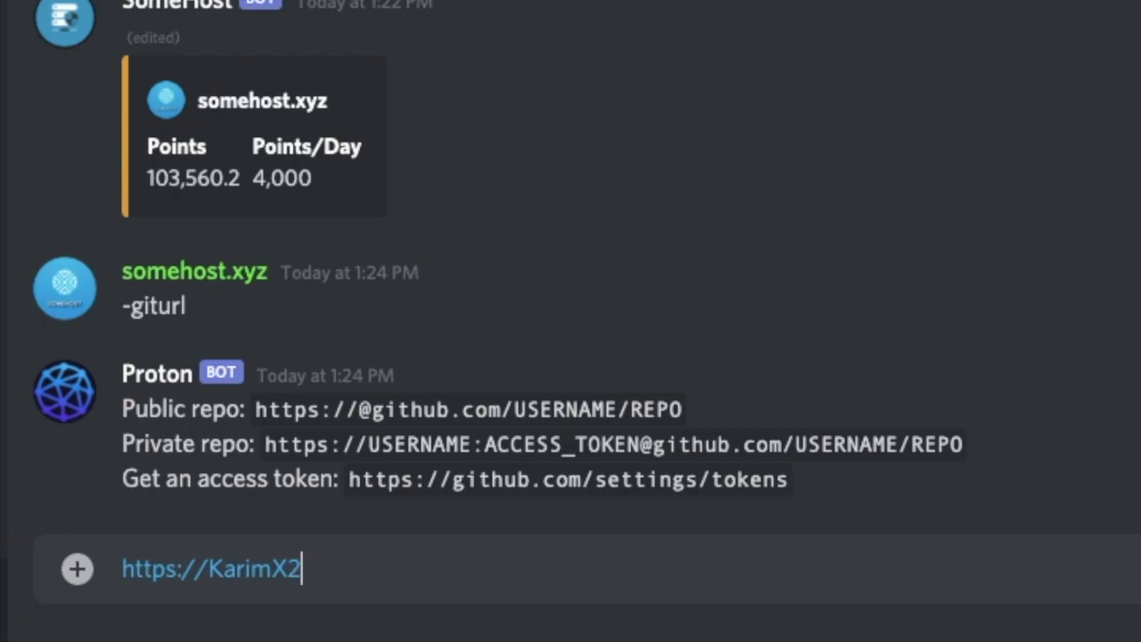
text(2:)
key(ctrl+v)
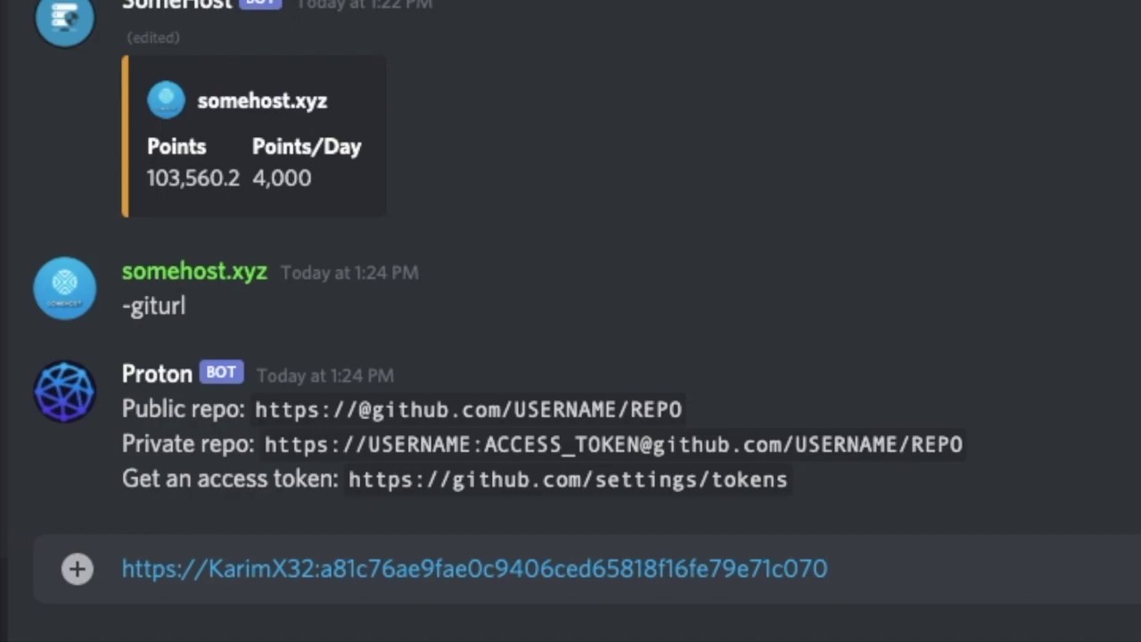
text(@github.)
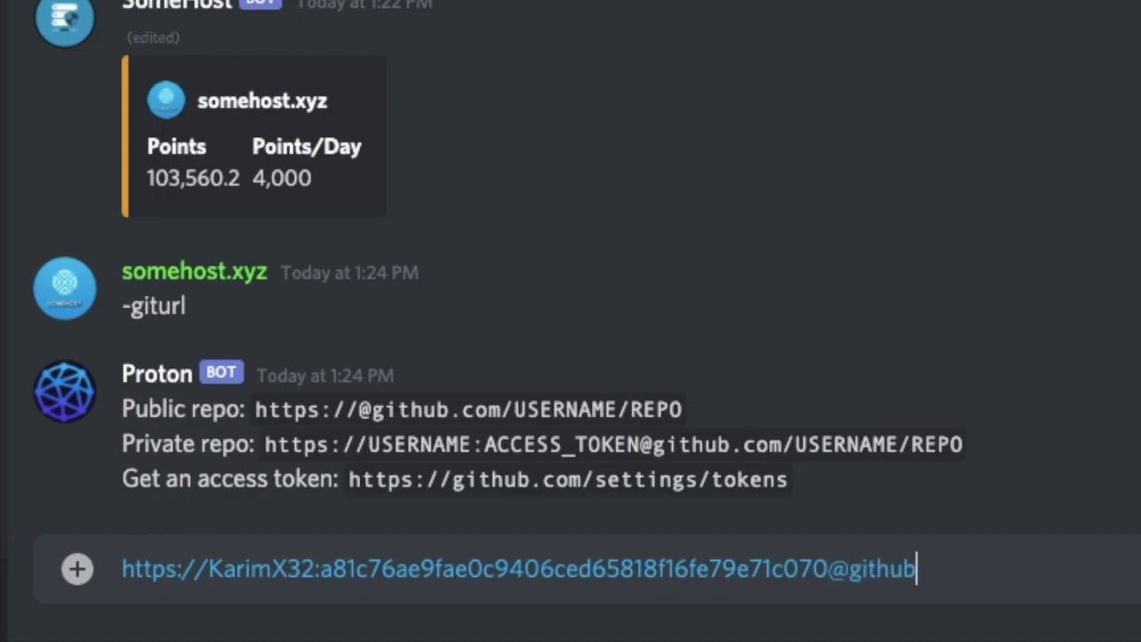
text(com)
text(/Karim)
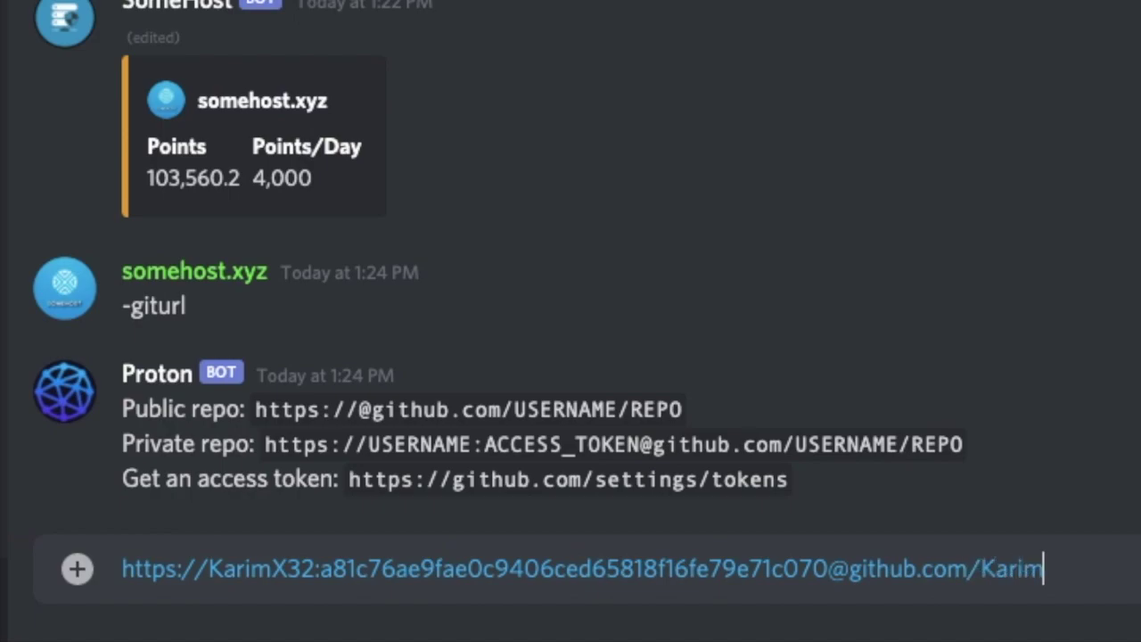
text(X32/)
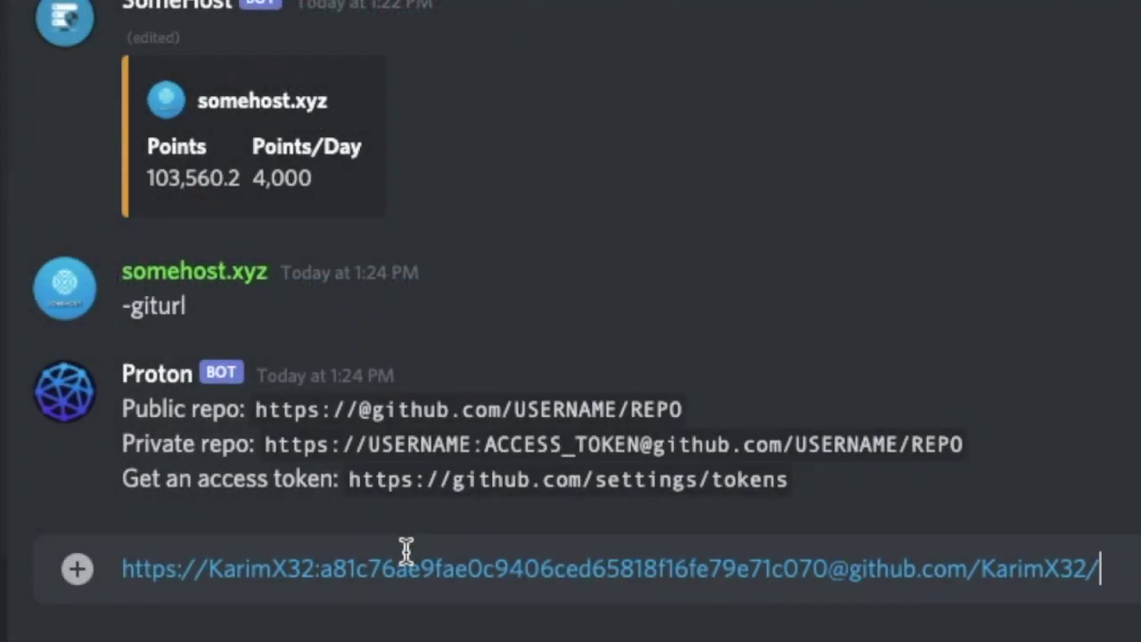
text(youtubete)
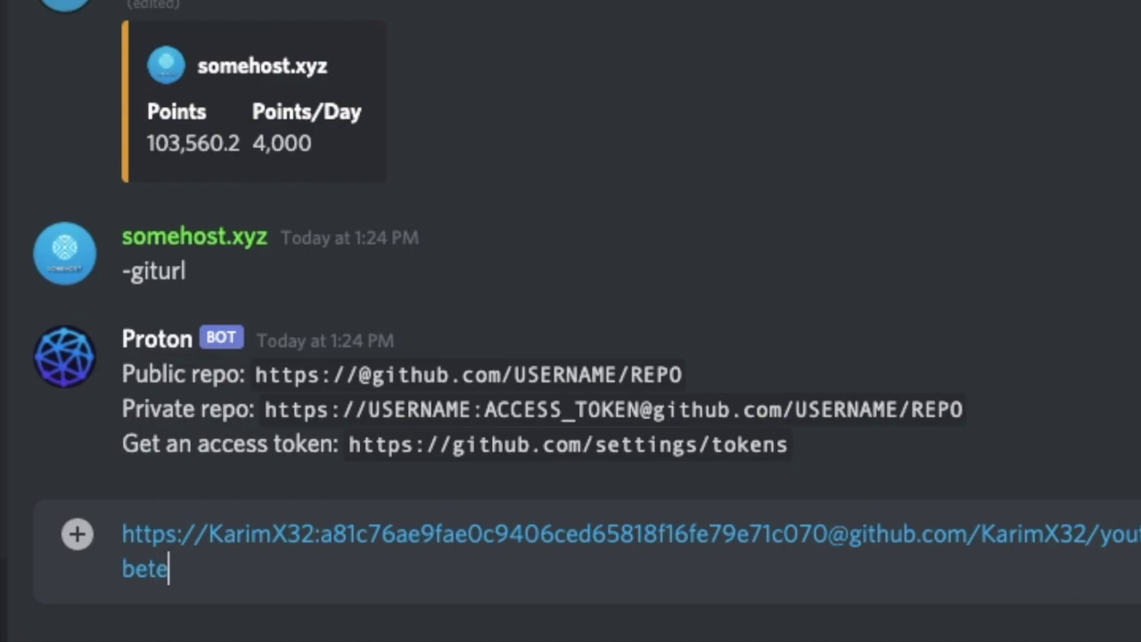
text(st)
key(ctrl+a)
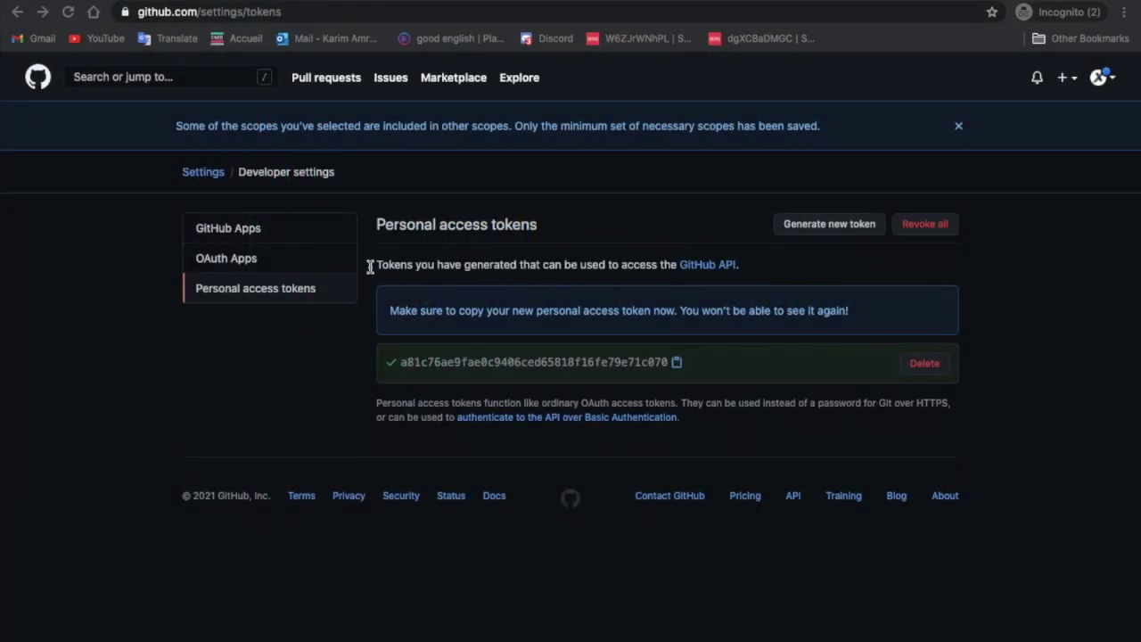
Paste the token-bearing youtubetest URL into GIT URL, keep index.js as main file, and save
click(410, 2)
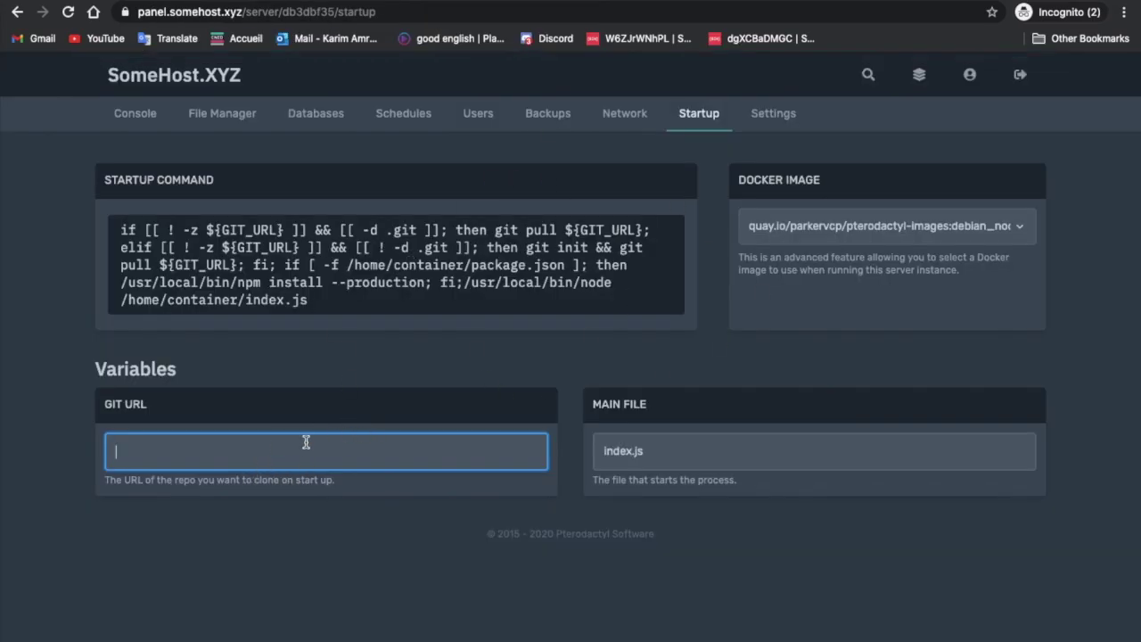
key(ctrl+v)
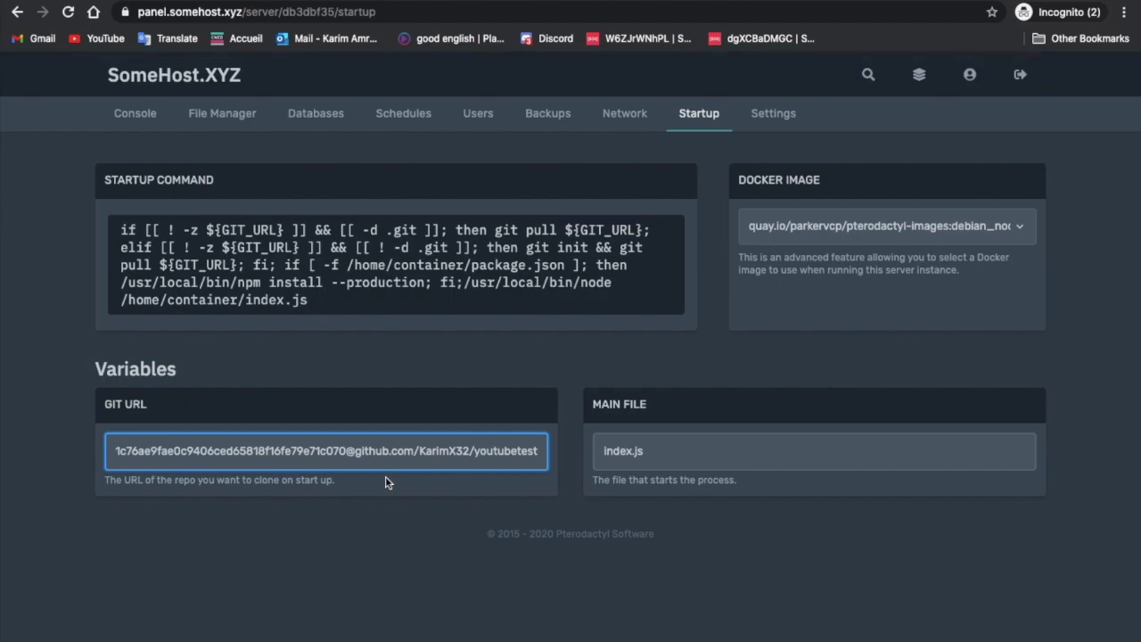
key(Home)
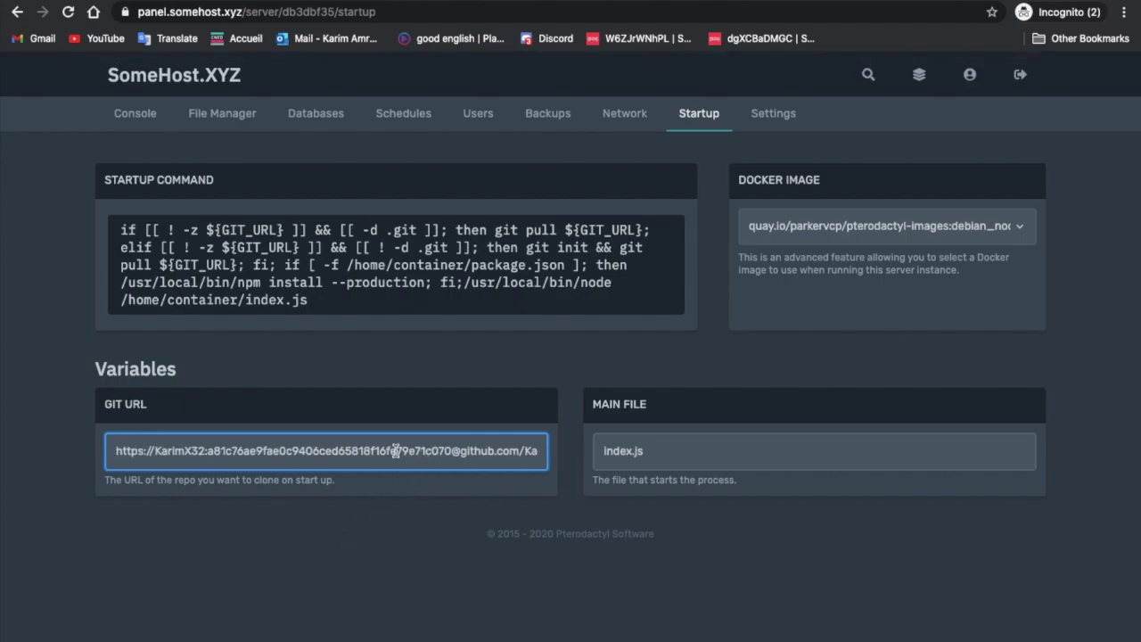
key(End)
click(675, 455)
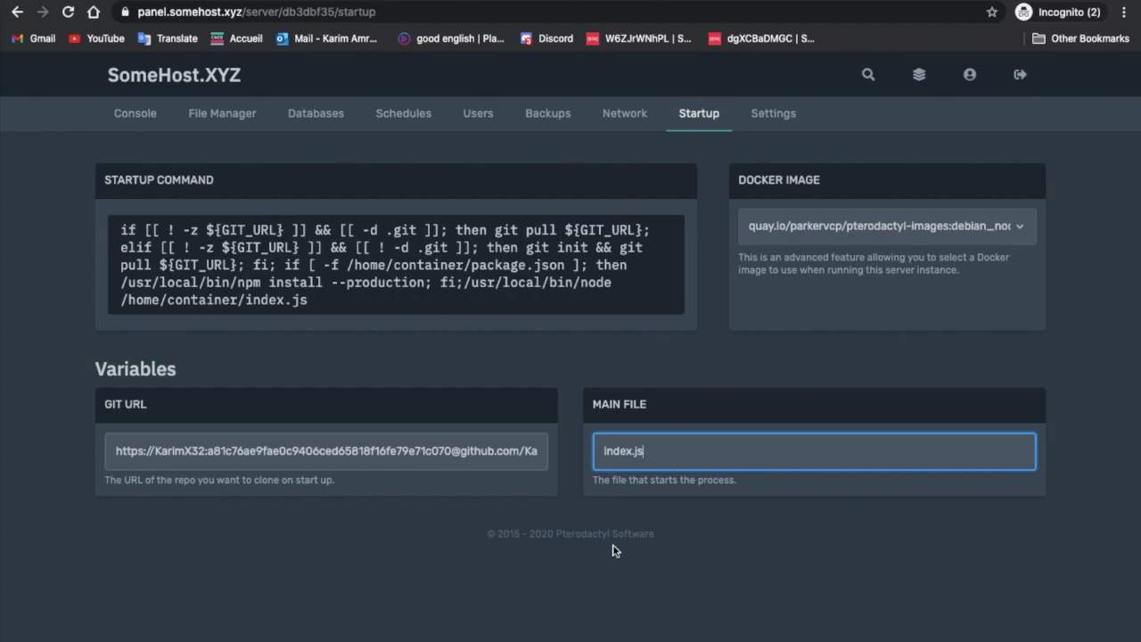
click(752, 530)
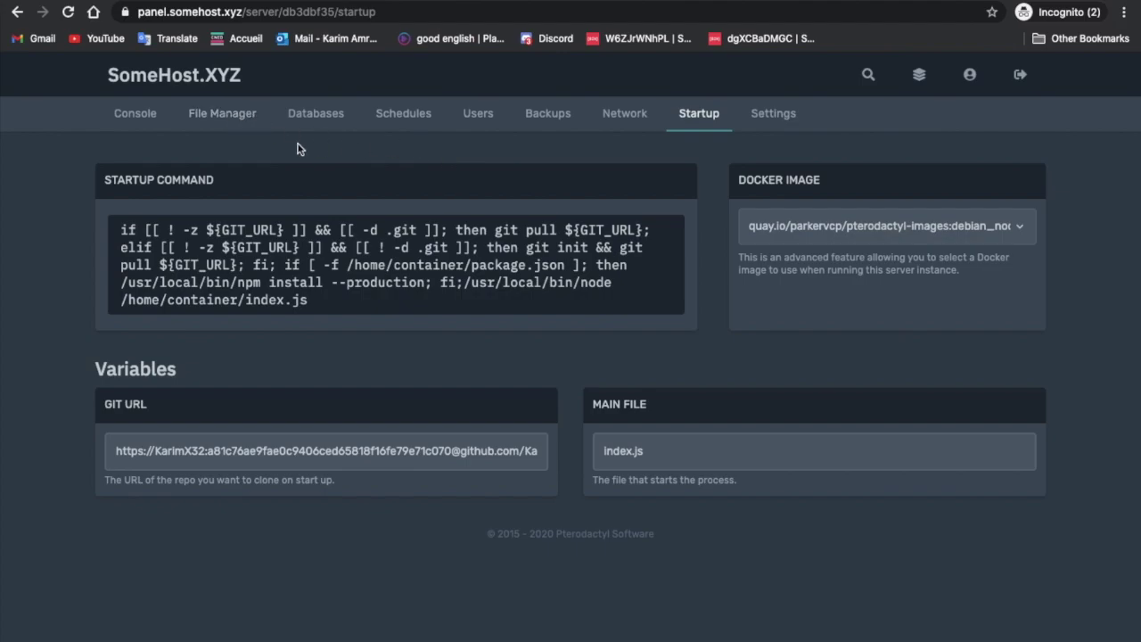
click(133, 131)
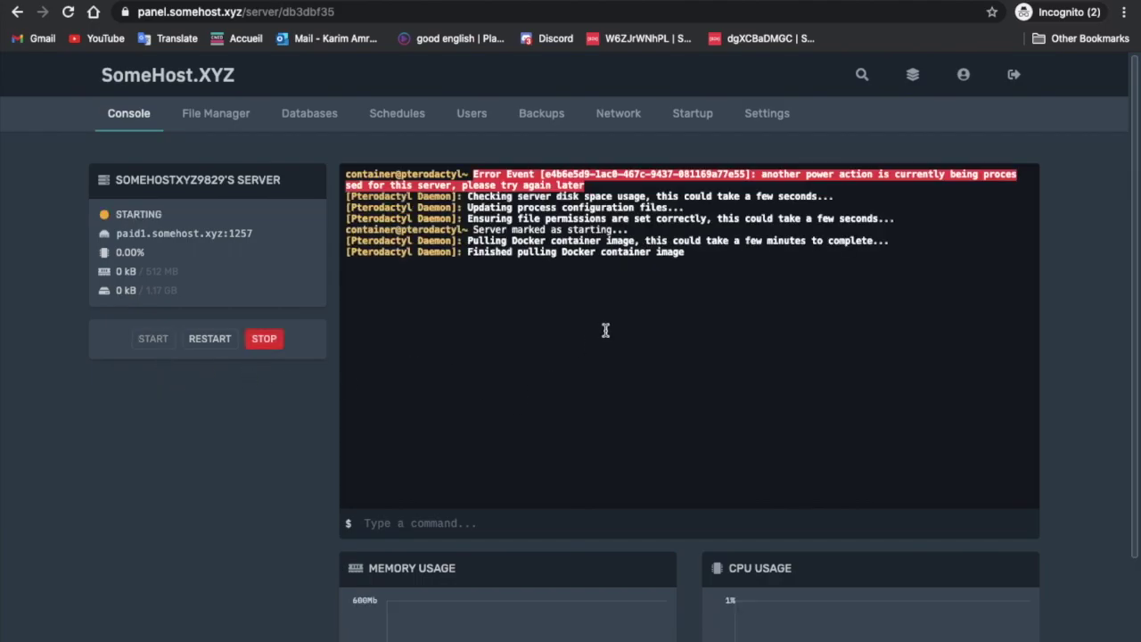
Scroll the console output and highlight the 'UltraX Test V is Online!' line
scroll(606, 331, down, 2)
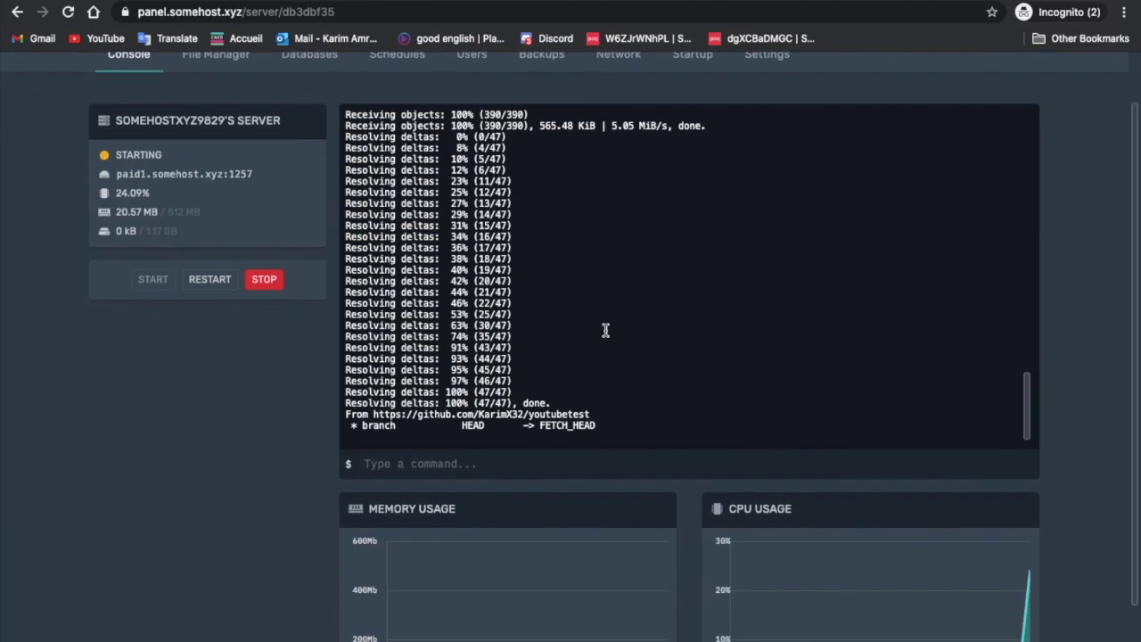
scroll(604, 336, down, 2)
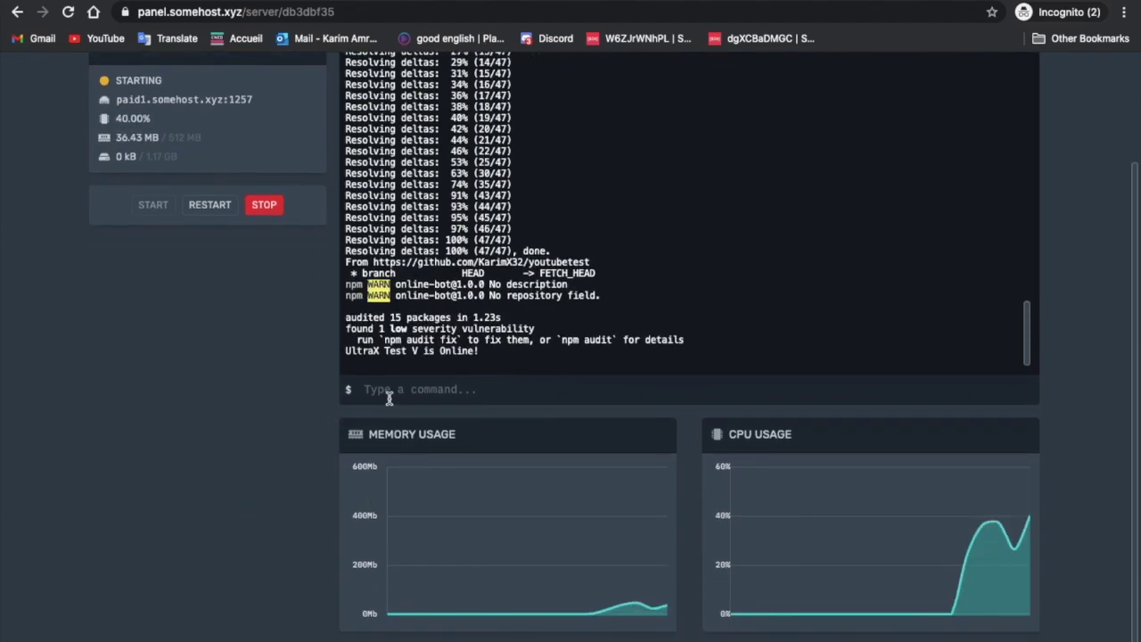
drag(482, 351, 326, 358)
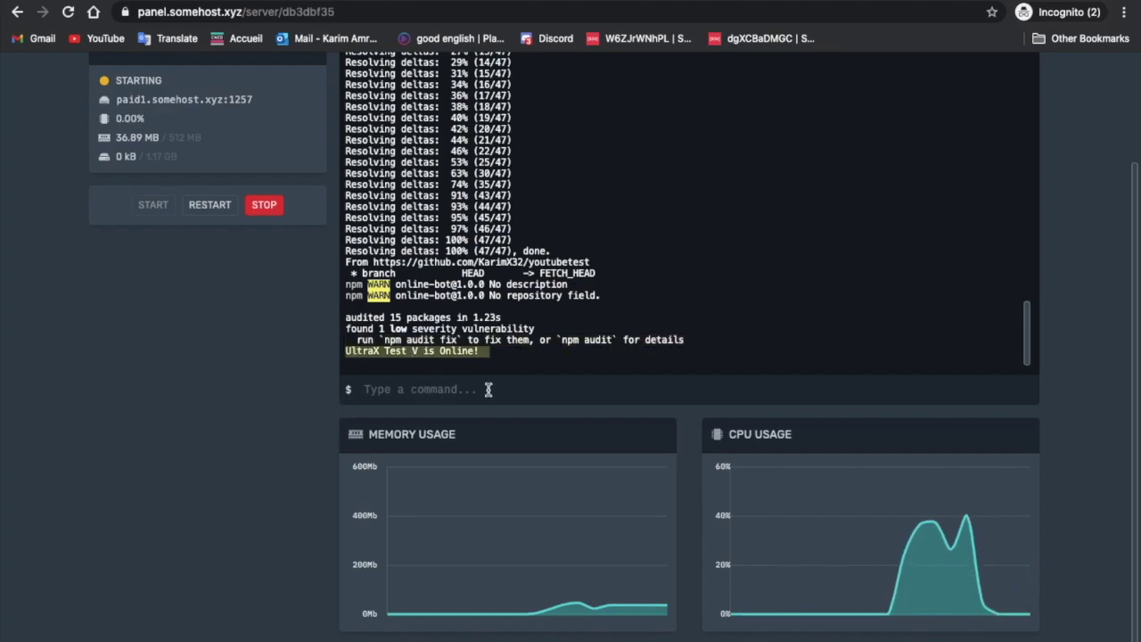
key(ctrl+Tab)
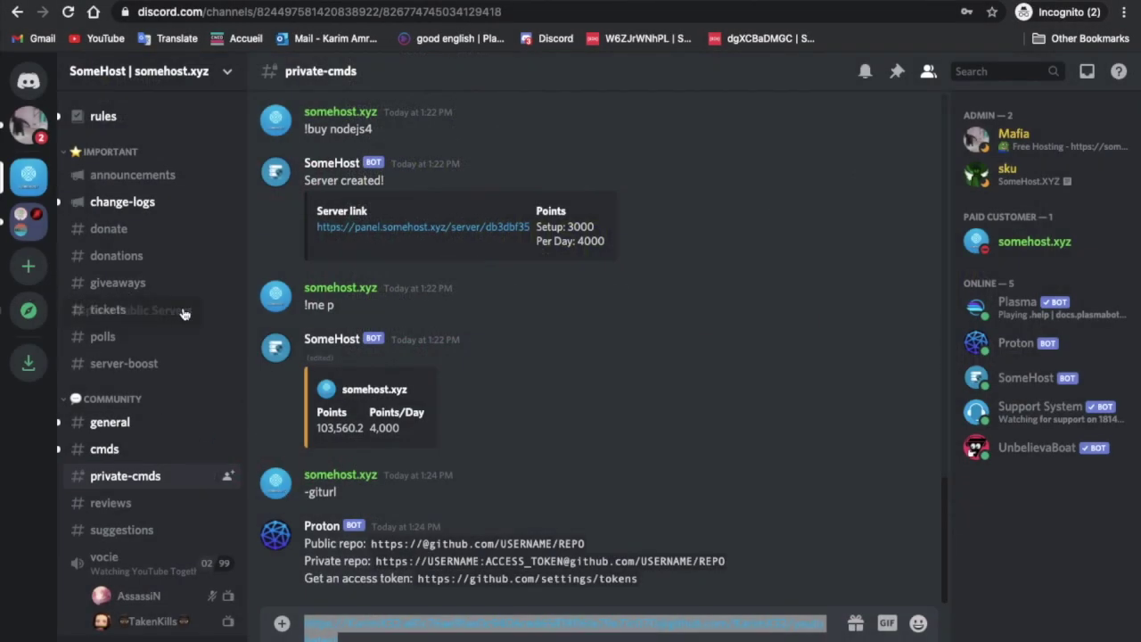
click(28, 219)
click(28, 355)
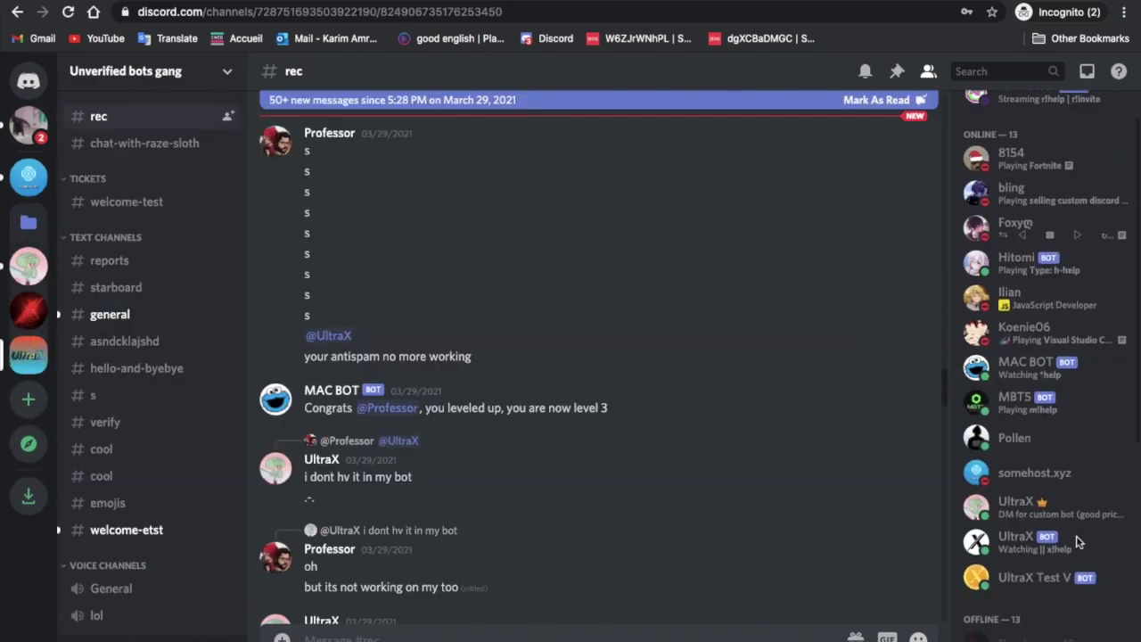
key(ctrl+Tab)
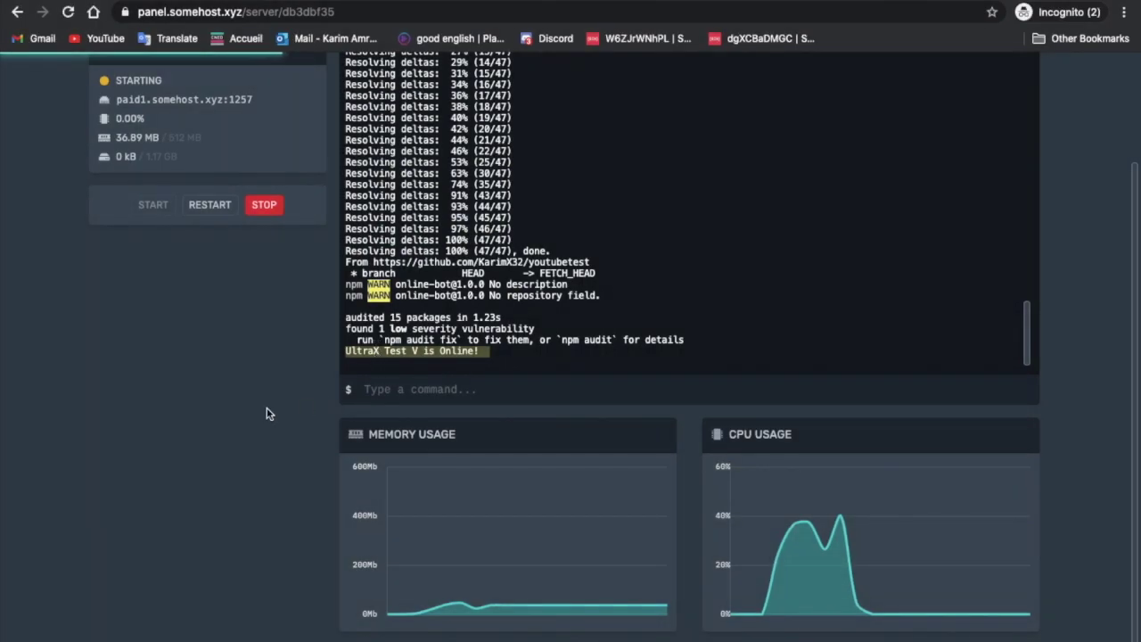
scroll(752, 164, up, 3)
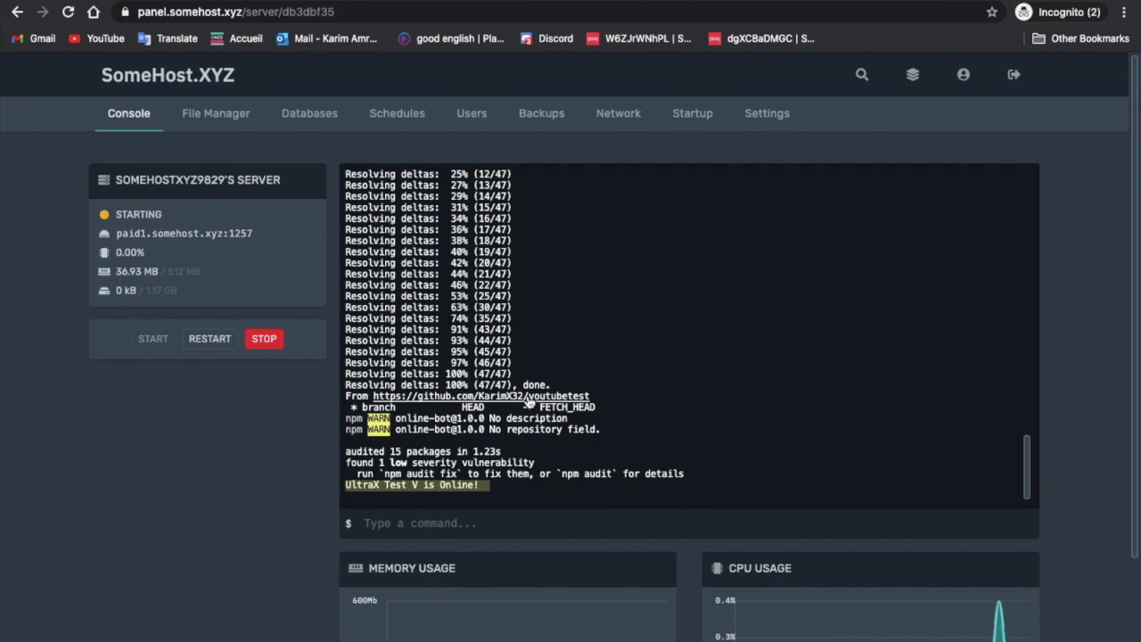
scroll(672, 365, down, 3)
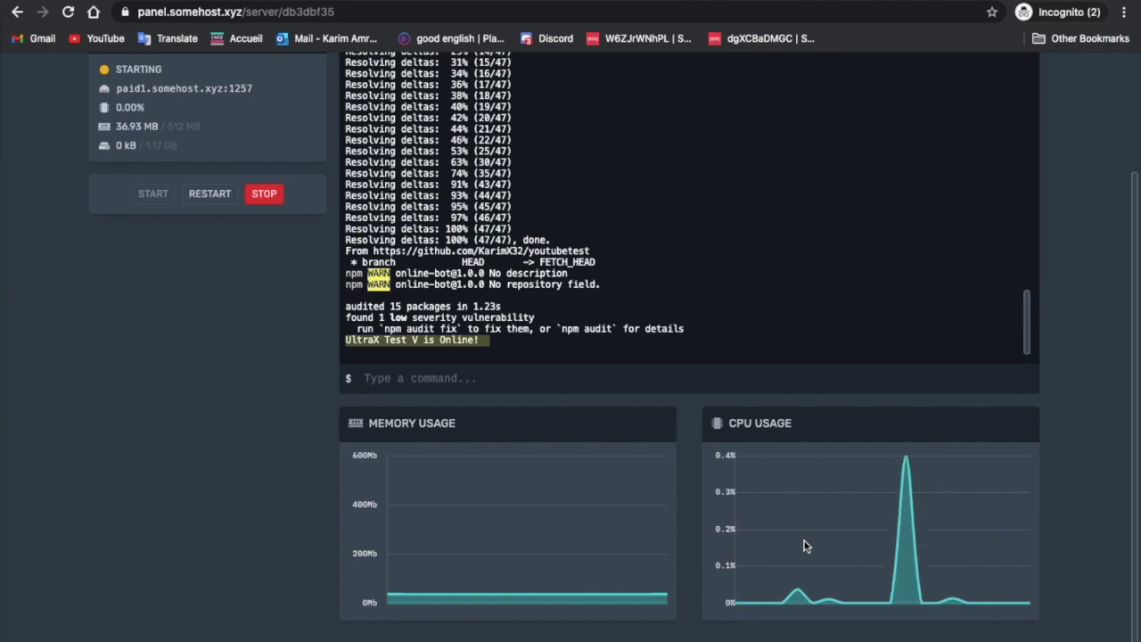
key(super+space)
text(!code)
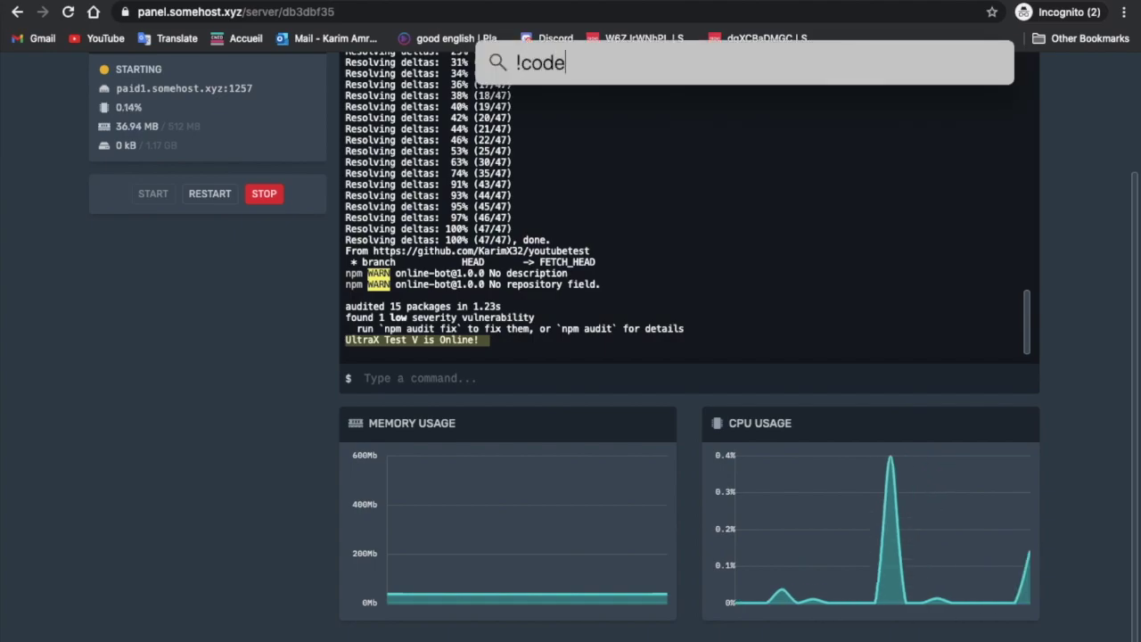
text( UltraX)
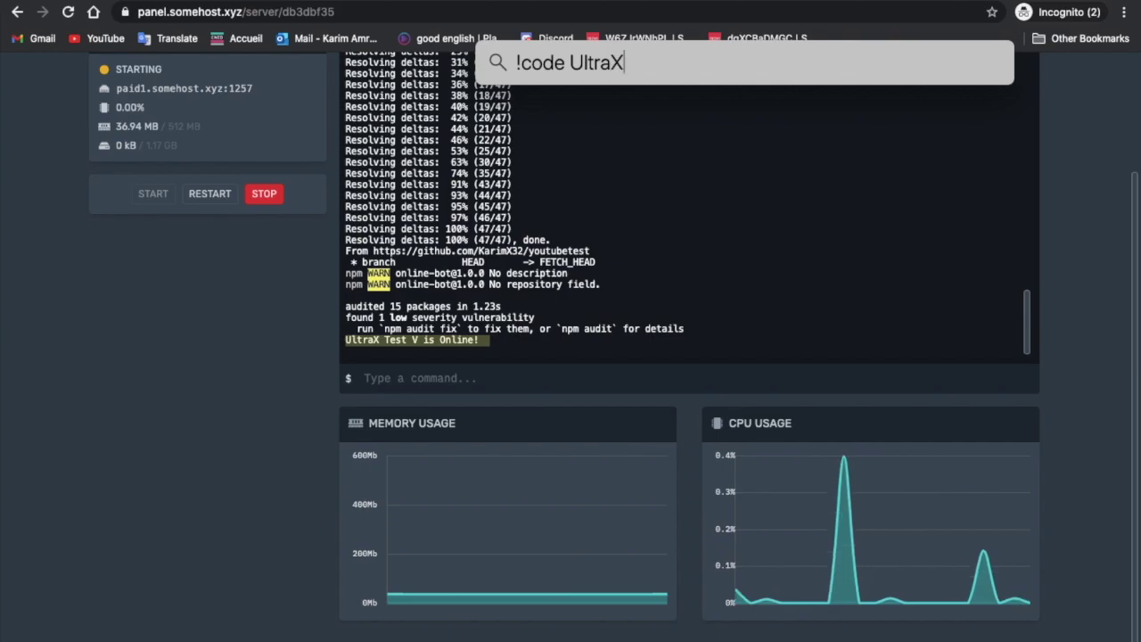
key(Escape)
key(Escape)
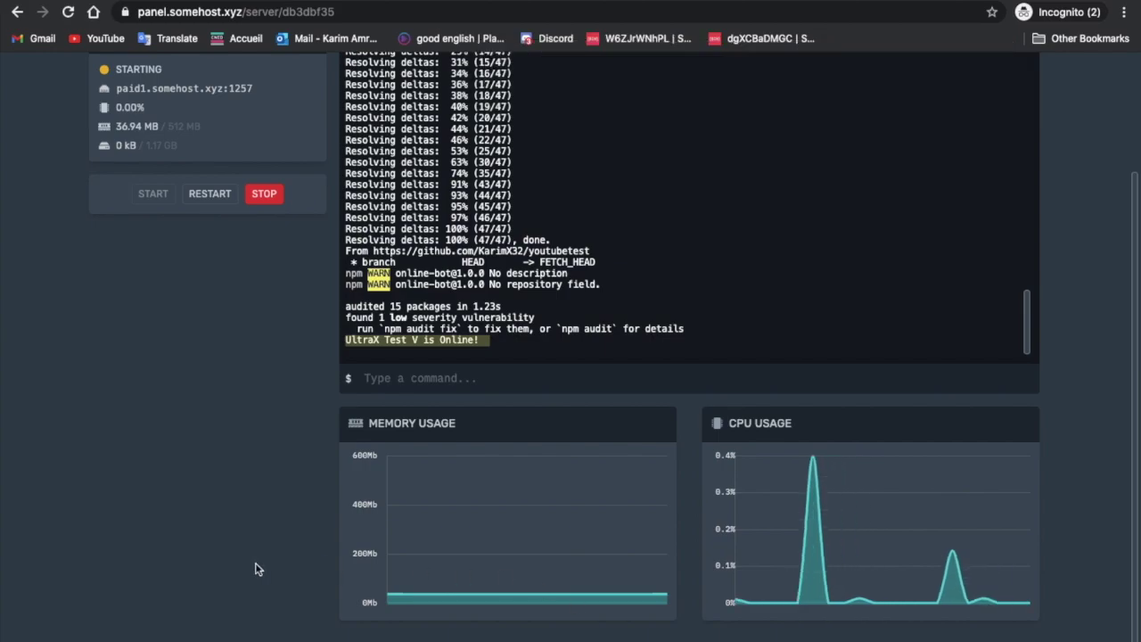
scroll(253, 615, up, 3)
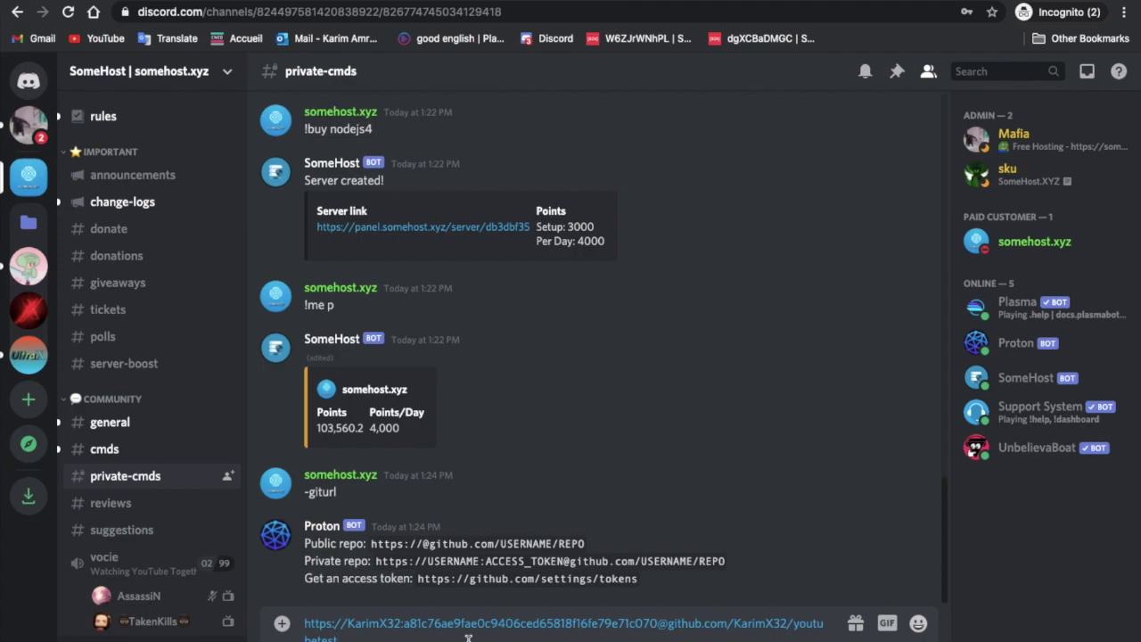
Delete the drafted token URL from Discord's private-cmds message box
key(ctrl+a)
key(BackSpace)
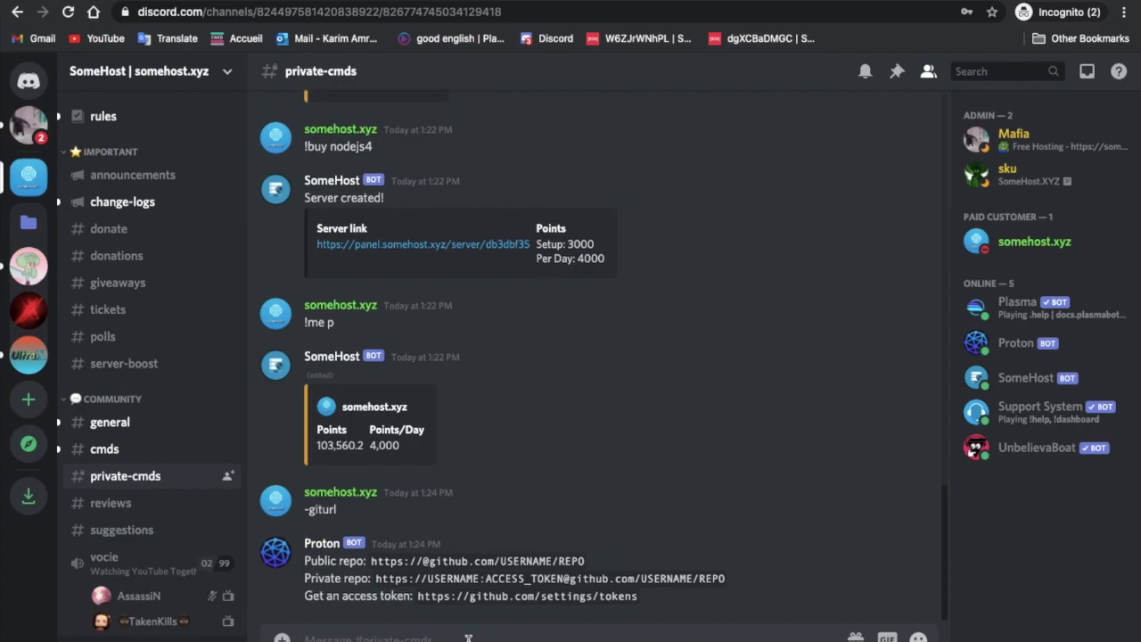